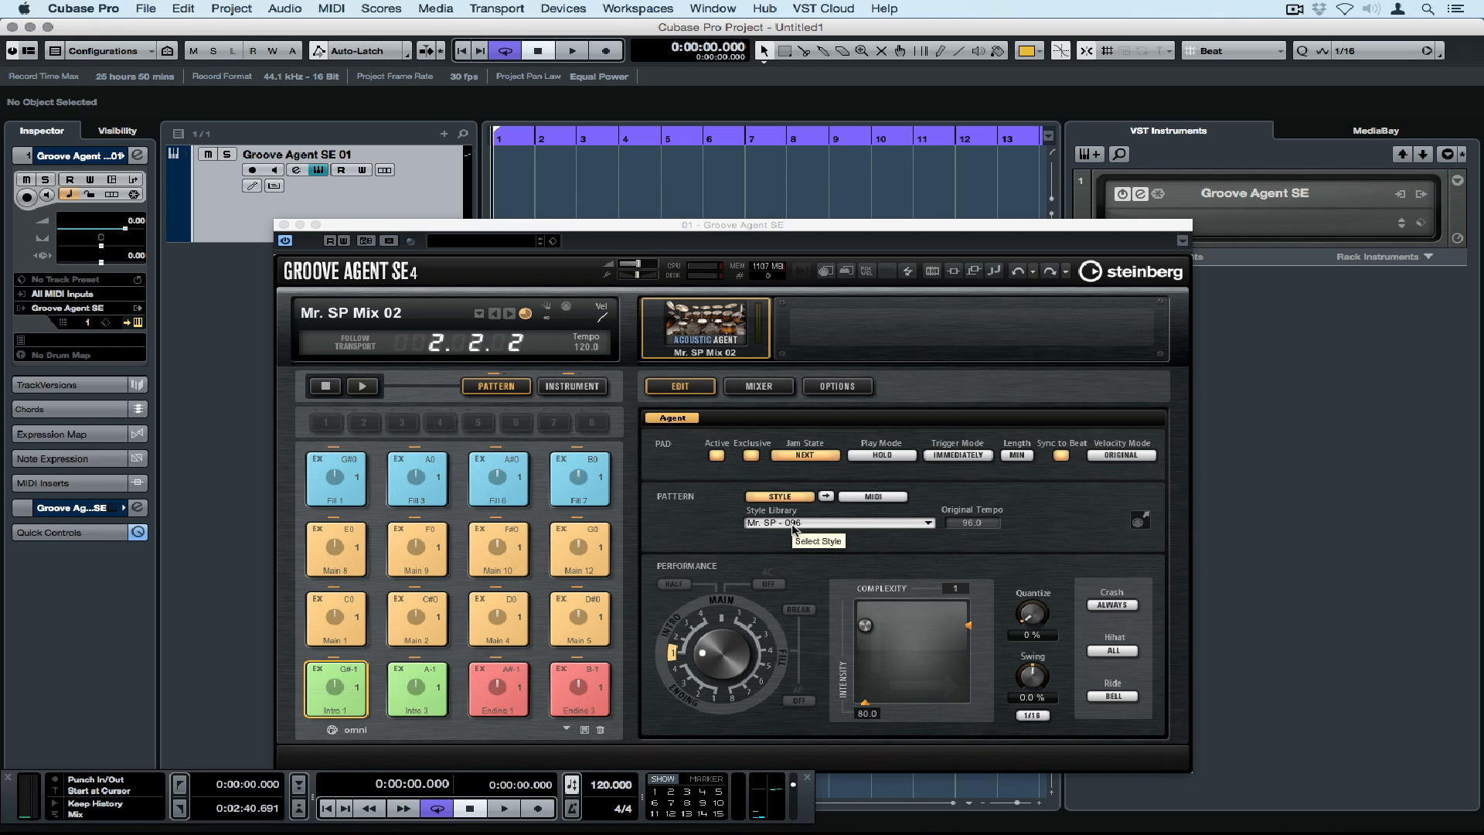
# Set the project tempo to 96 BPM in the transport
pyautogui.doubleClick(609, 787)
pyautogui.write('96')
pyautogui.press('Return')
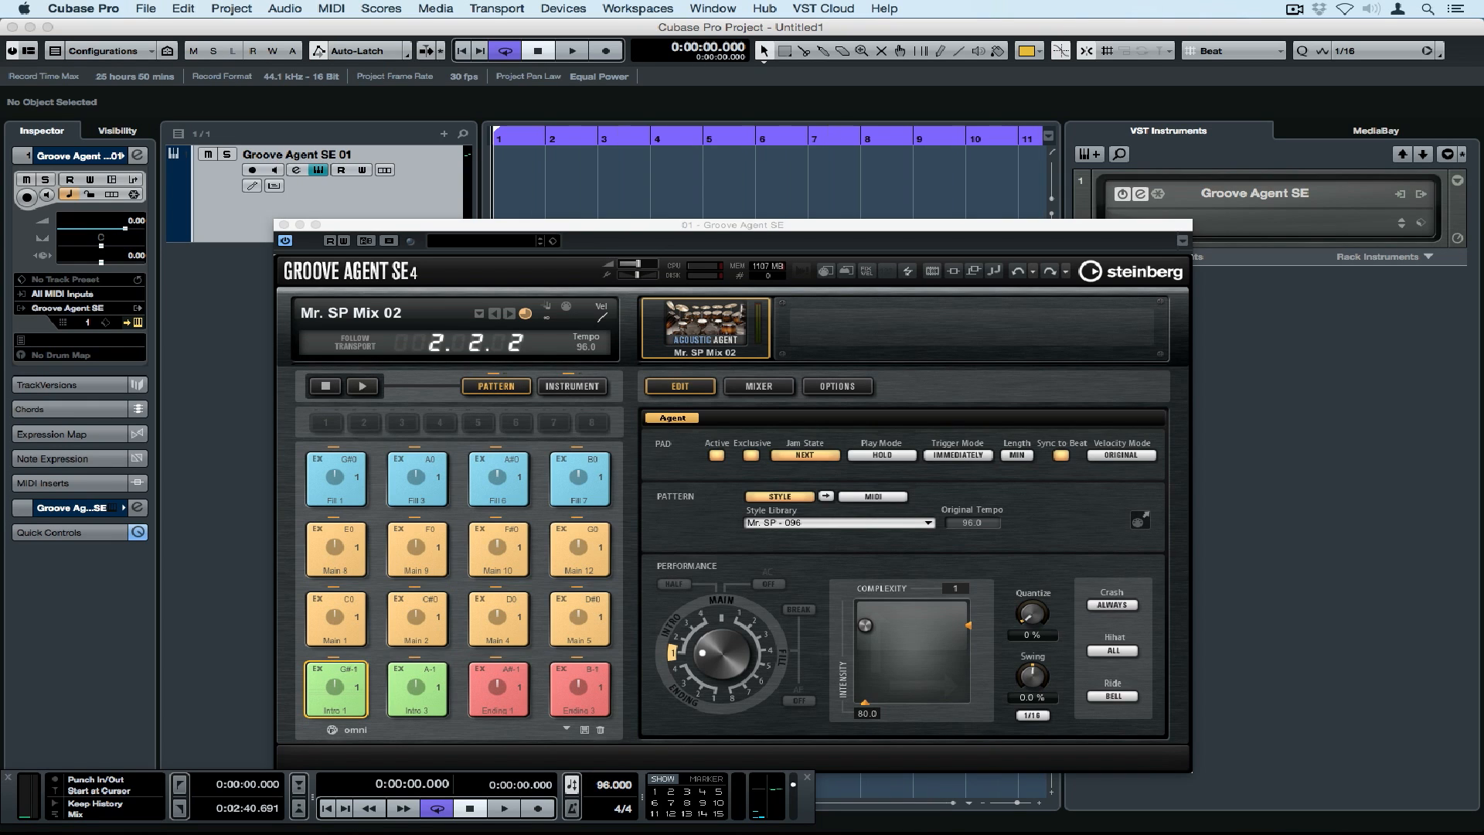
# Audition the Intro 1 pad and move the Groove Agent SE window clear of the project's event display
pyautogui.moveTo(333, 680)
pyautogui.mouseDown()
pyautogui.moveTo(510, 172)
pyautogui.moveTo(491, 167)
pyautogui.moveTo(316, 664)
pyautogui.mouseUp()
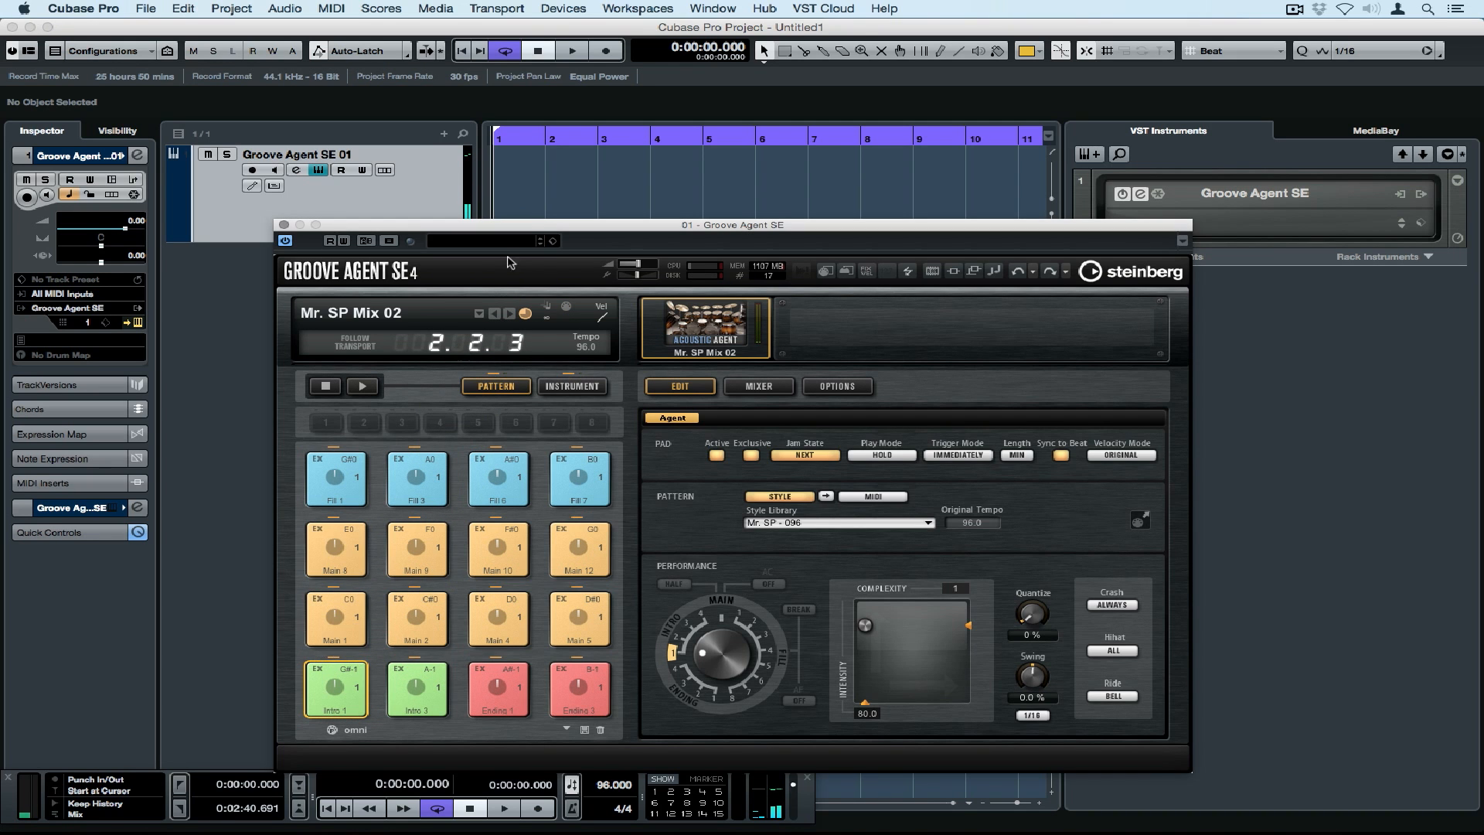
pyautogui.moveTo(524, 228); pyautogui.dragTo(1335, 282)
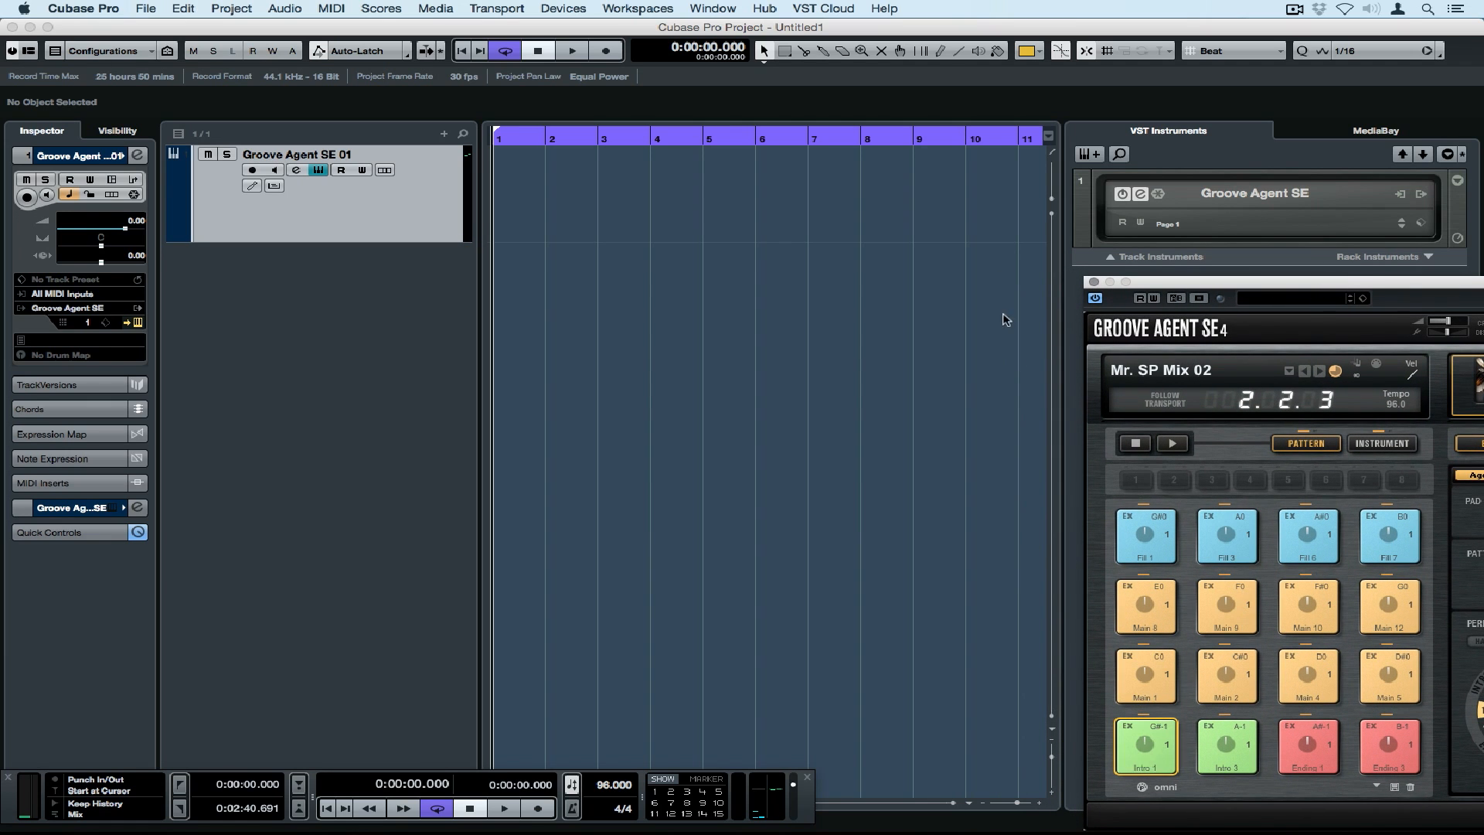
# Draw a one-bar MIDI part at bar 1 on the Groove Agent SE 01 track and return to the selection tool
pyautogui.click(940, 51)
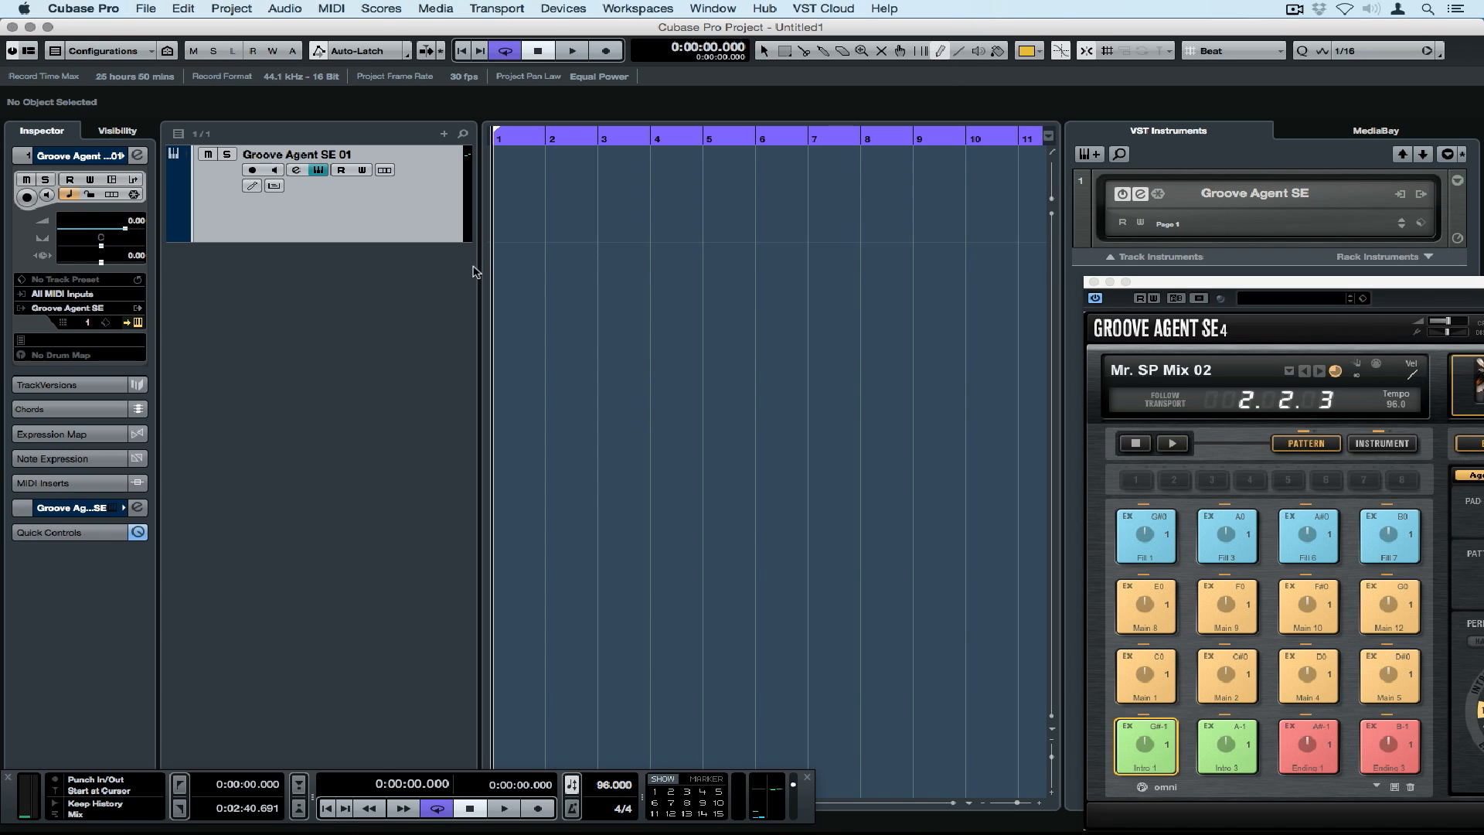
pyautogui.moveTo(502, 185); pyautogui.dragTo(548, 190)
pyautogui.press('1')
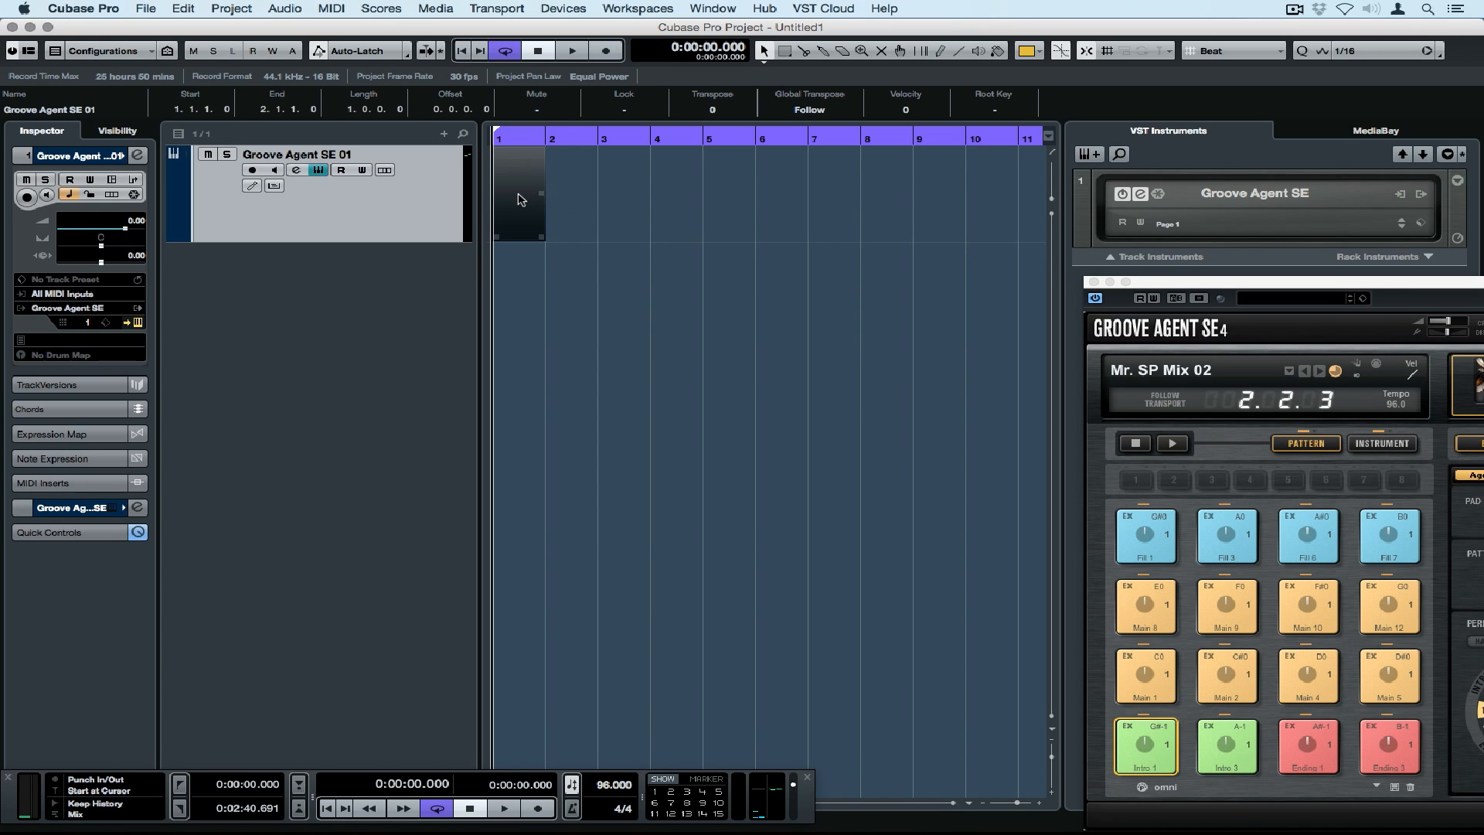
# Open the one-bar part in the Key Editor and draw a G#-1 note across the full bar
pyautogui.doubleClick(518, 199)
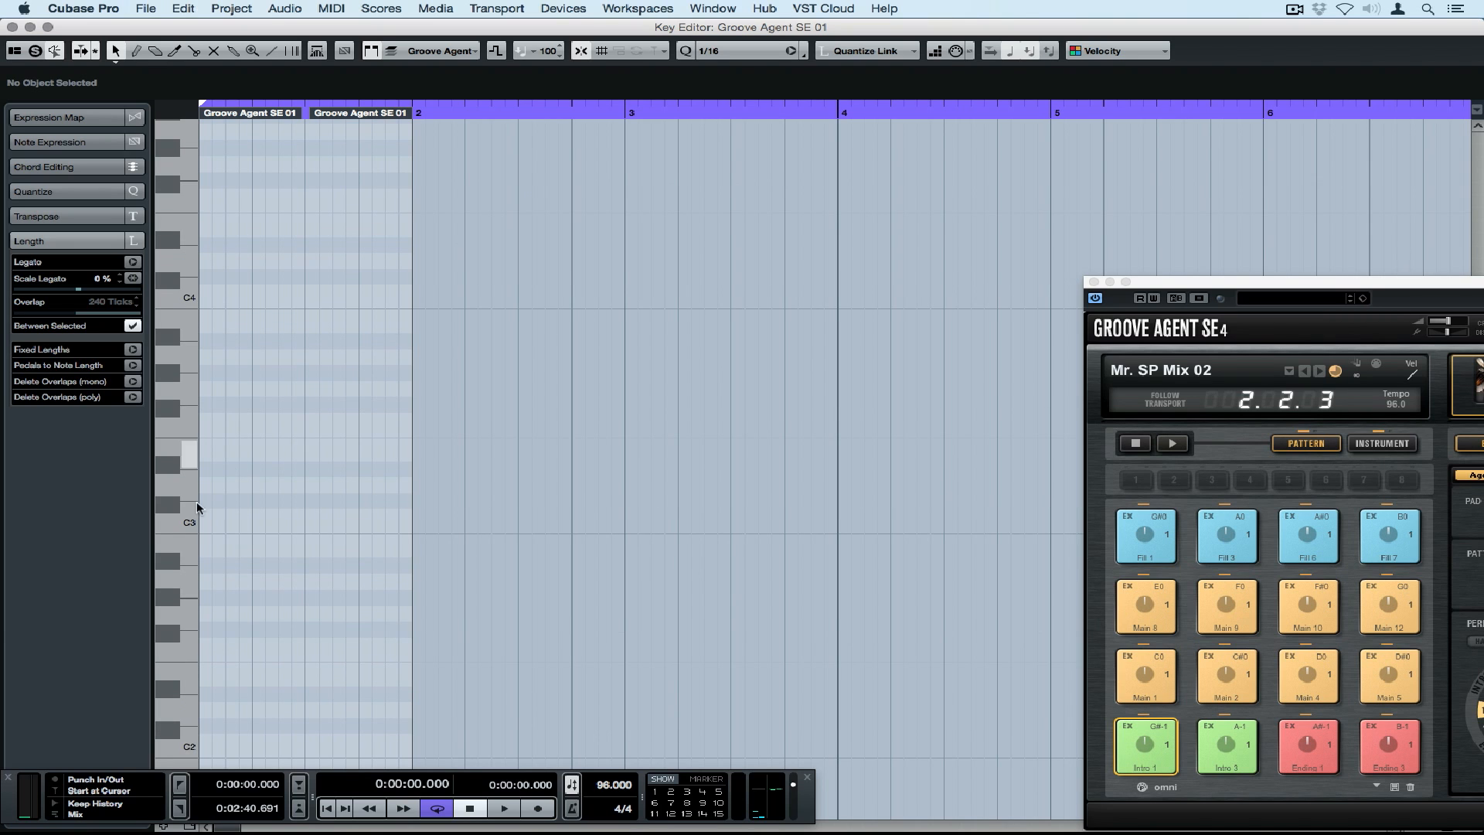
pyautogui.scroll(-10, 190, 520)
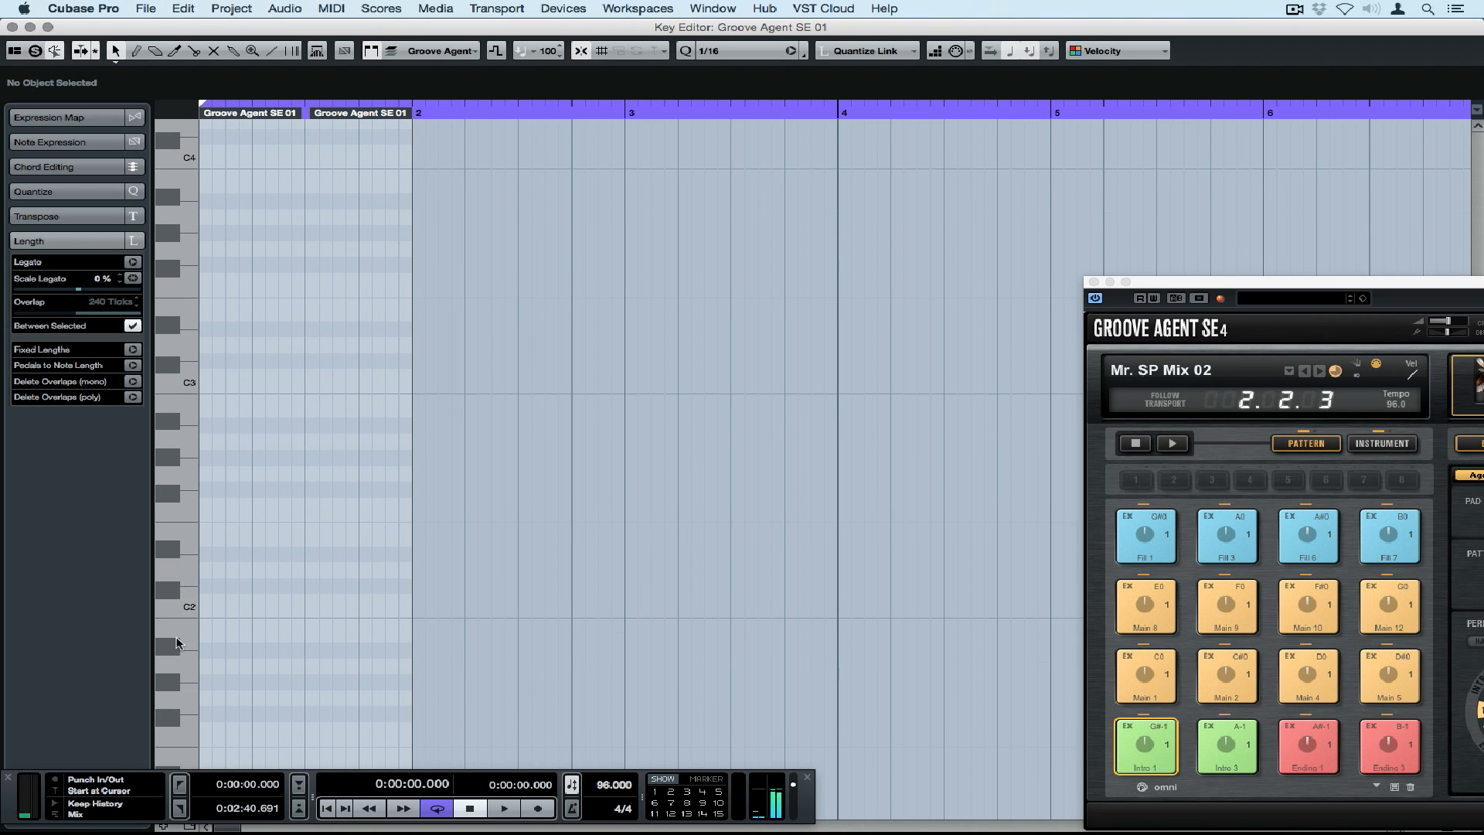
pyautogui.scroll(-3, 177, 643)
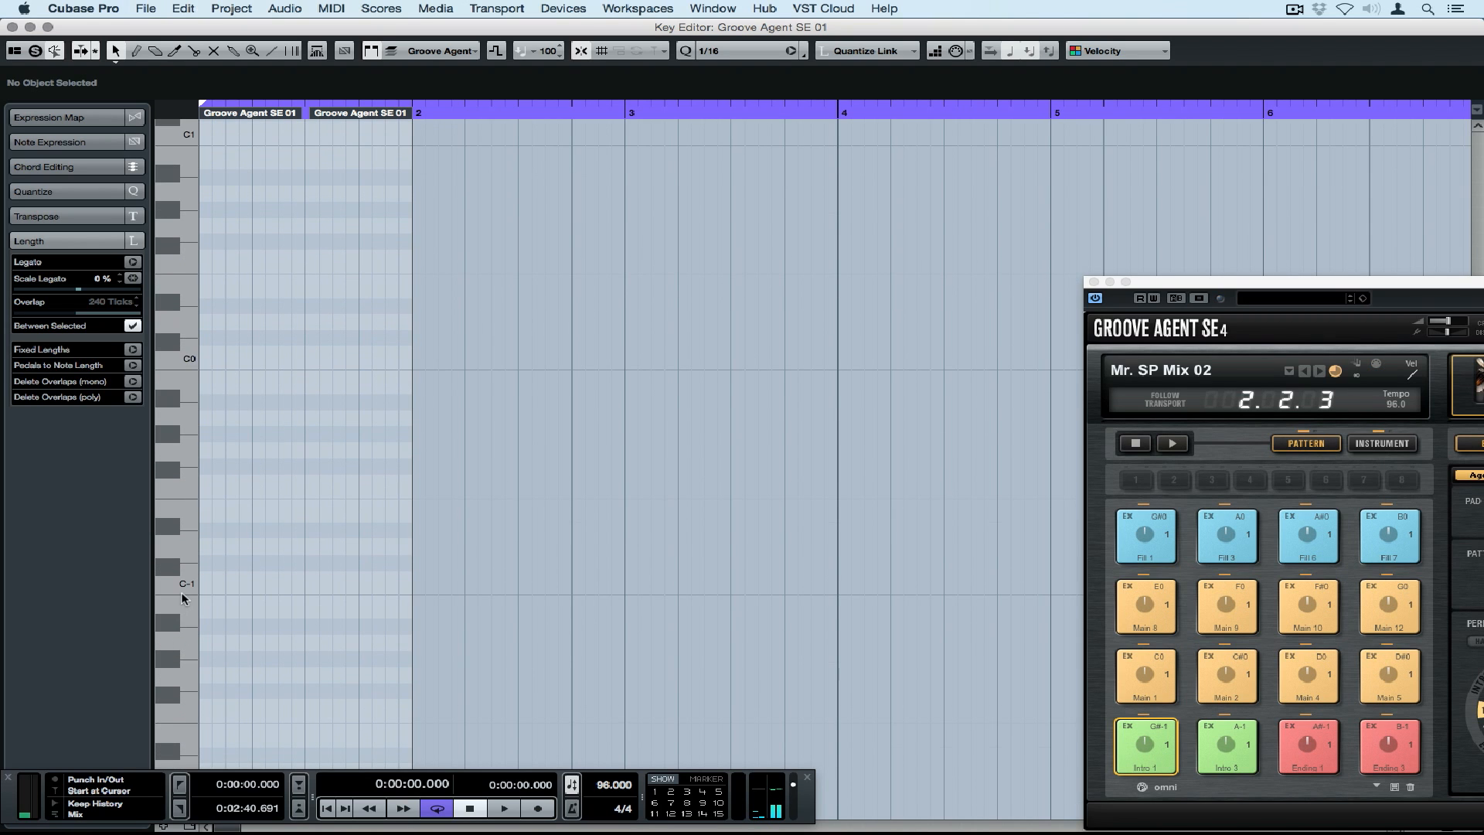
pyautogui.click(169, 436)
pyautogui.click(136, 53)
pyautogui.moveTo(204, 434); pyautogui.dragTo(408, 432)
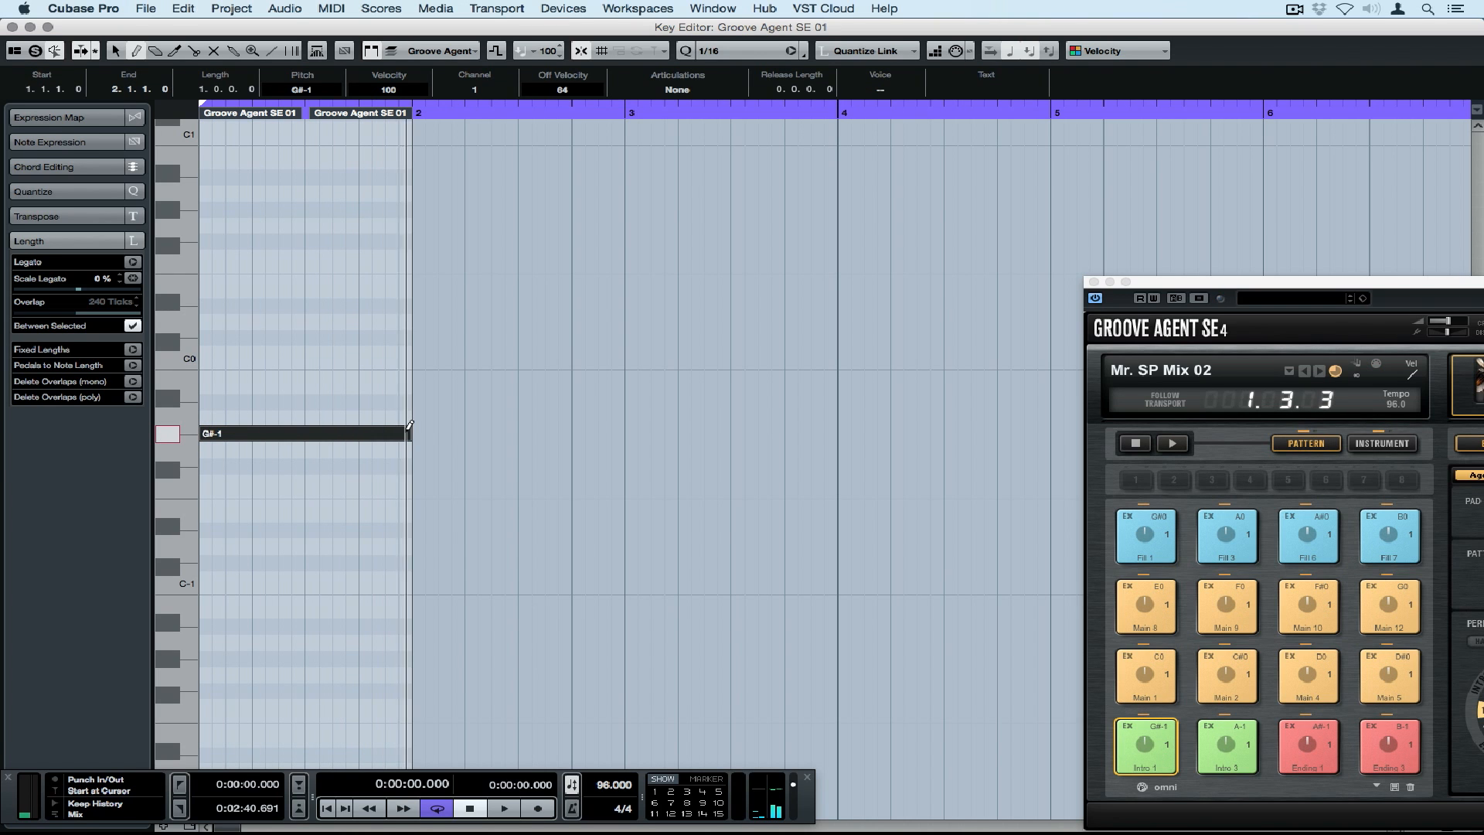
# Return to the project window and play back the one-bar intro part
pyautogui.press('super+w')
pyautogui.press('space')
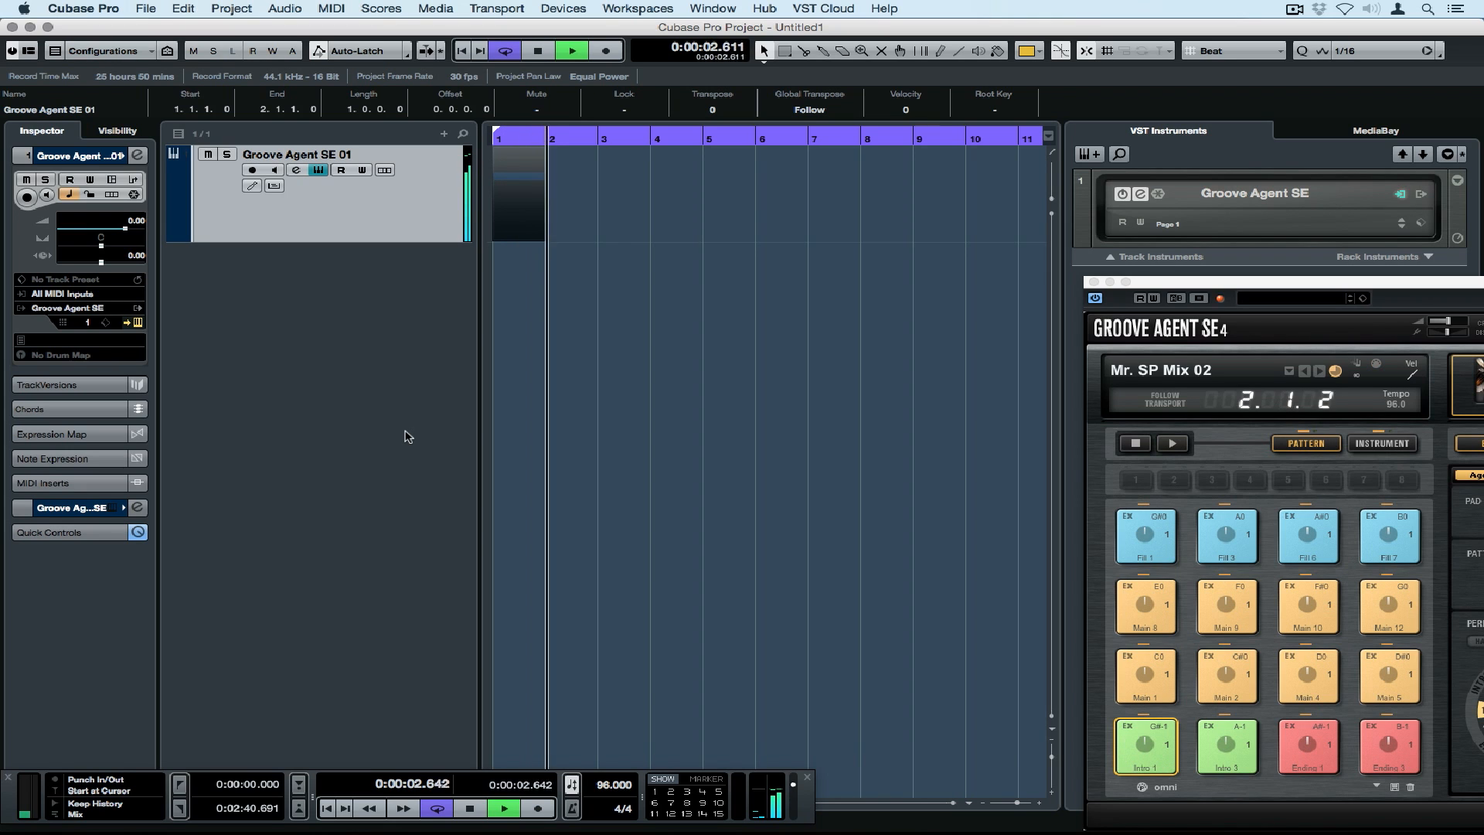
pyautogui.press('space')
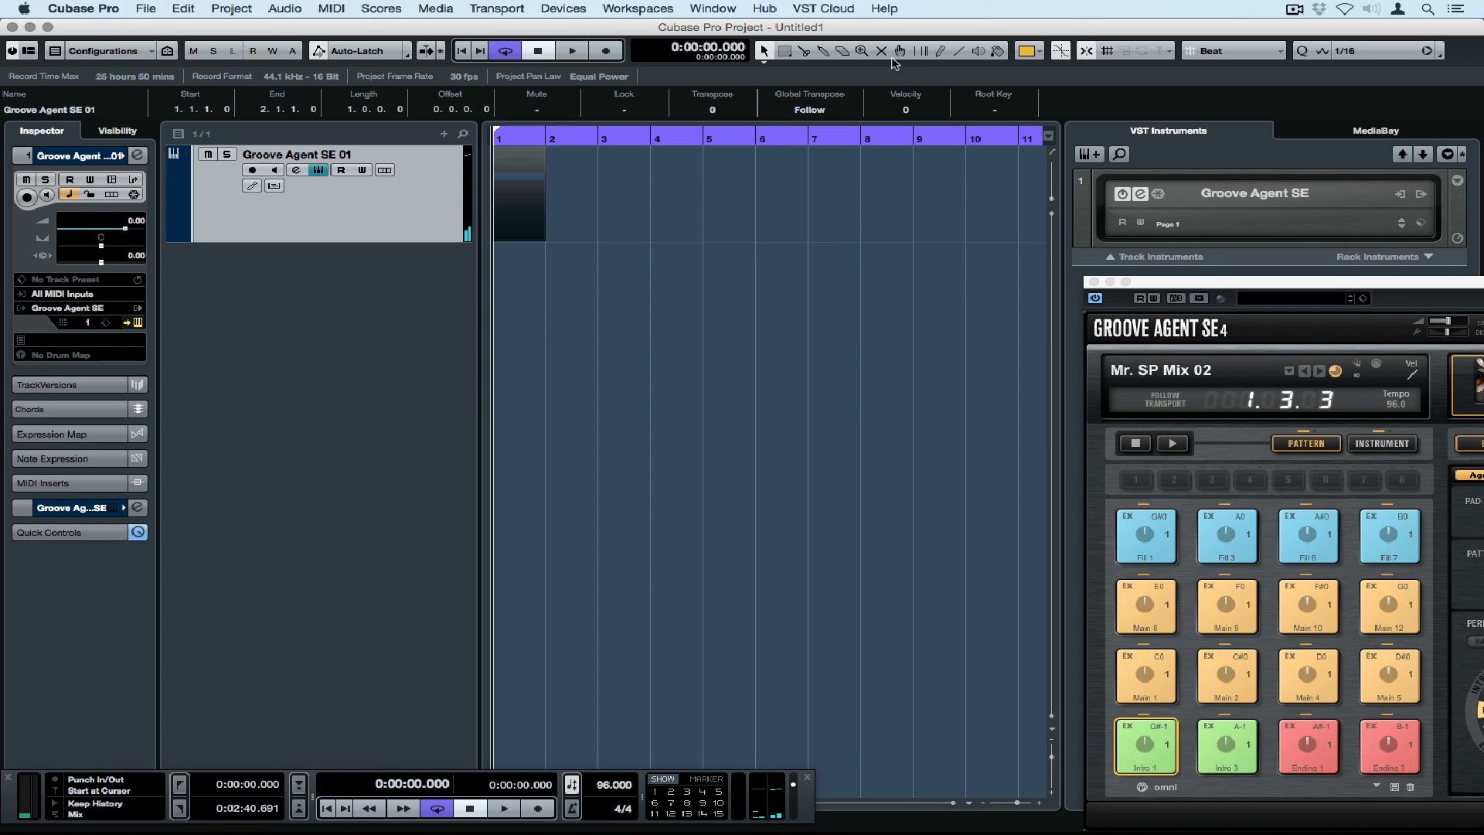
# Draw a four-bar part from bar 2 to bar 6 and fill it with a sustained C0 note for the Main 1 pattern
pyautogui.click(942, 52)
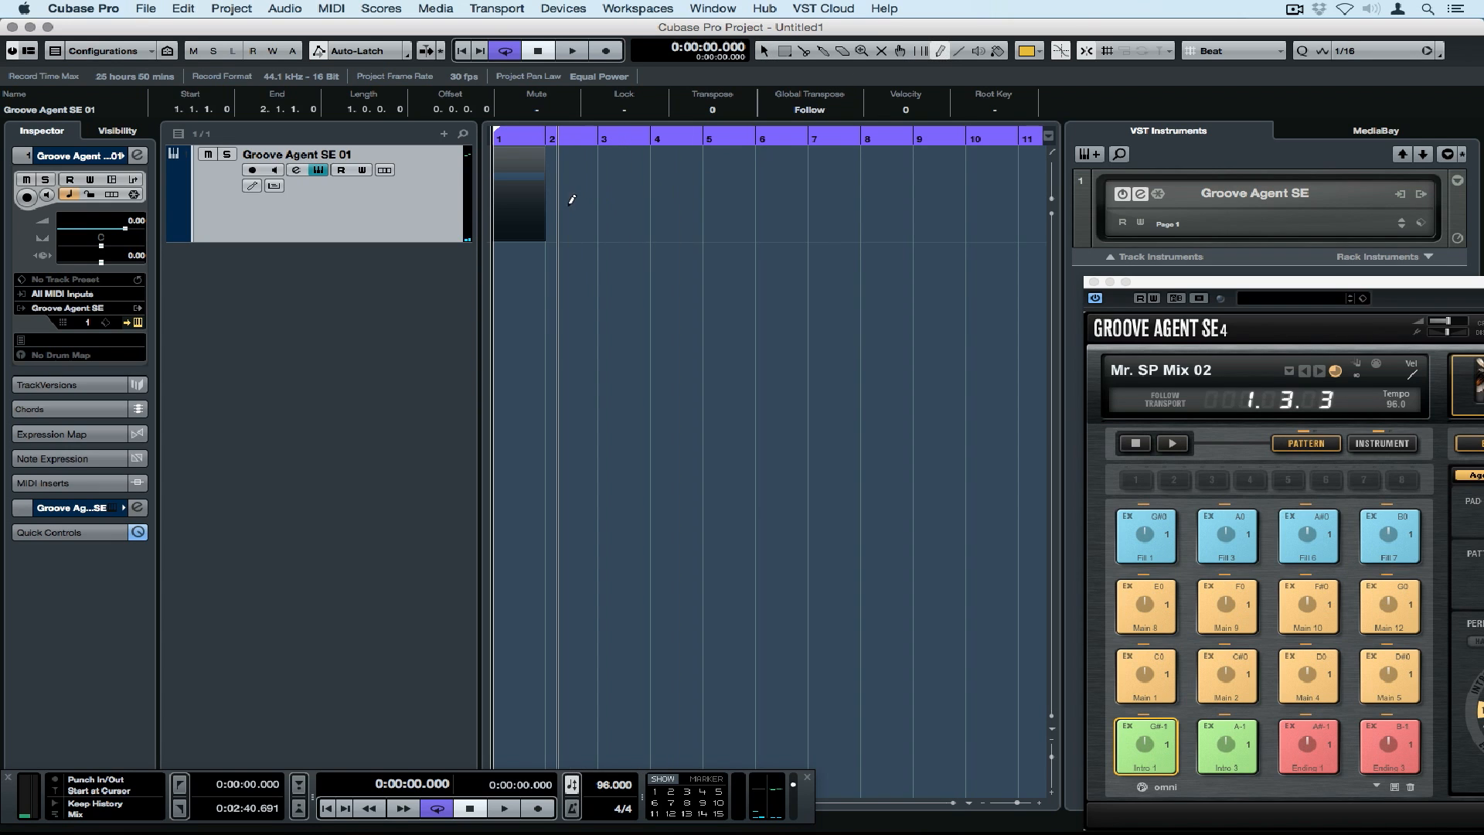
pyautogui.moveTo(554, 201); pyautogui.dragTo(757, 203)
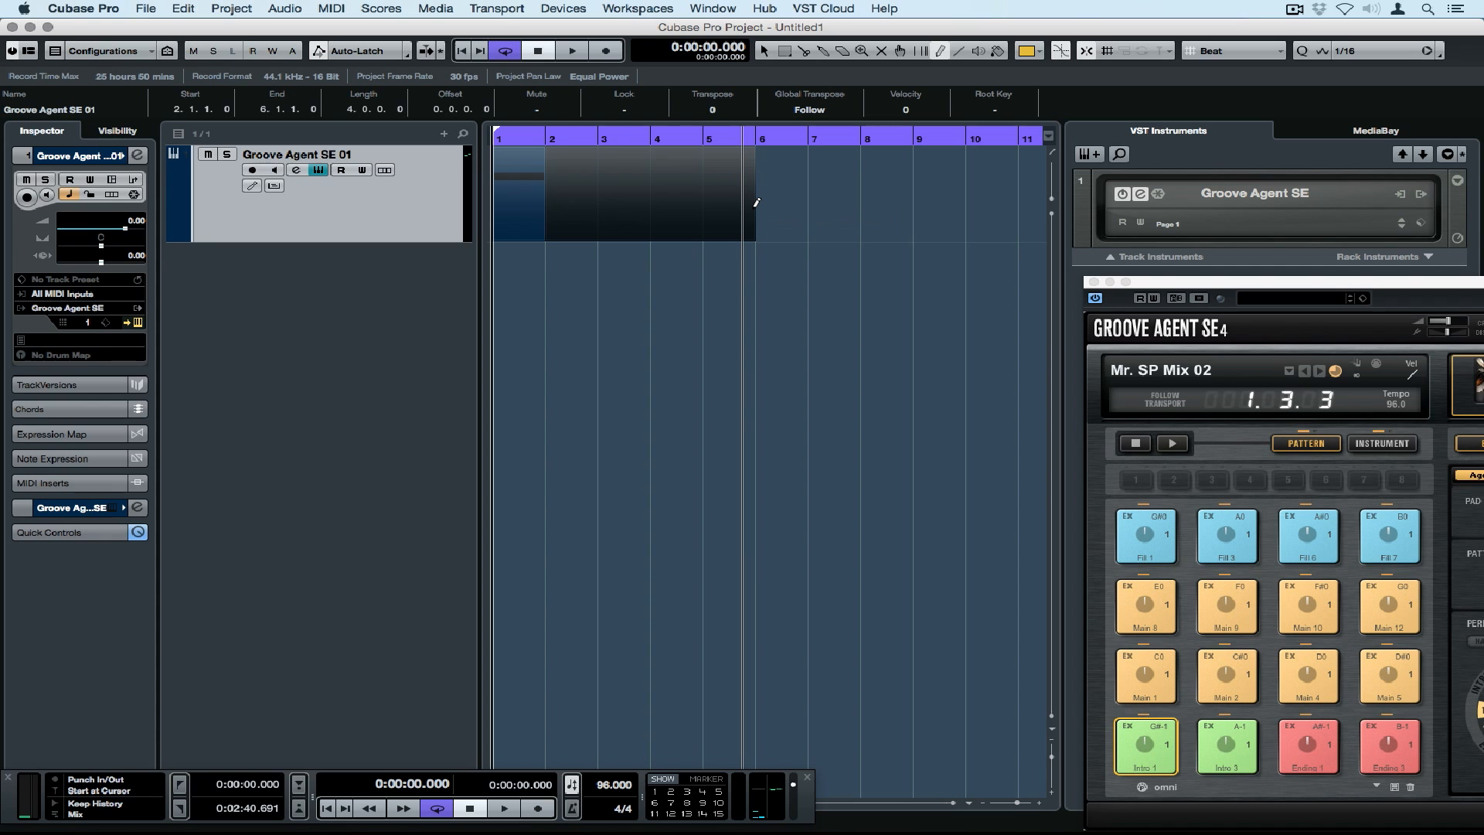
pyautogui.doubleClick(681, 203)
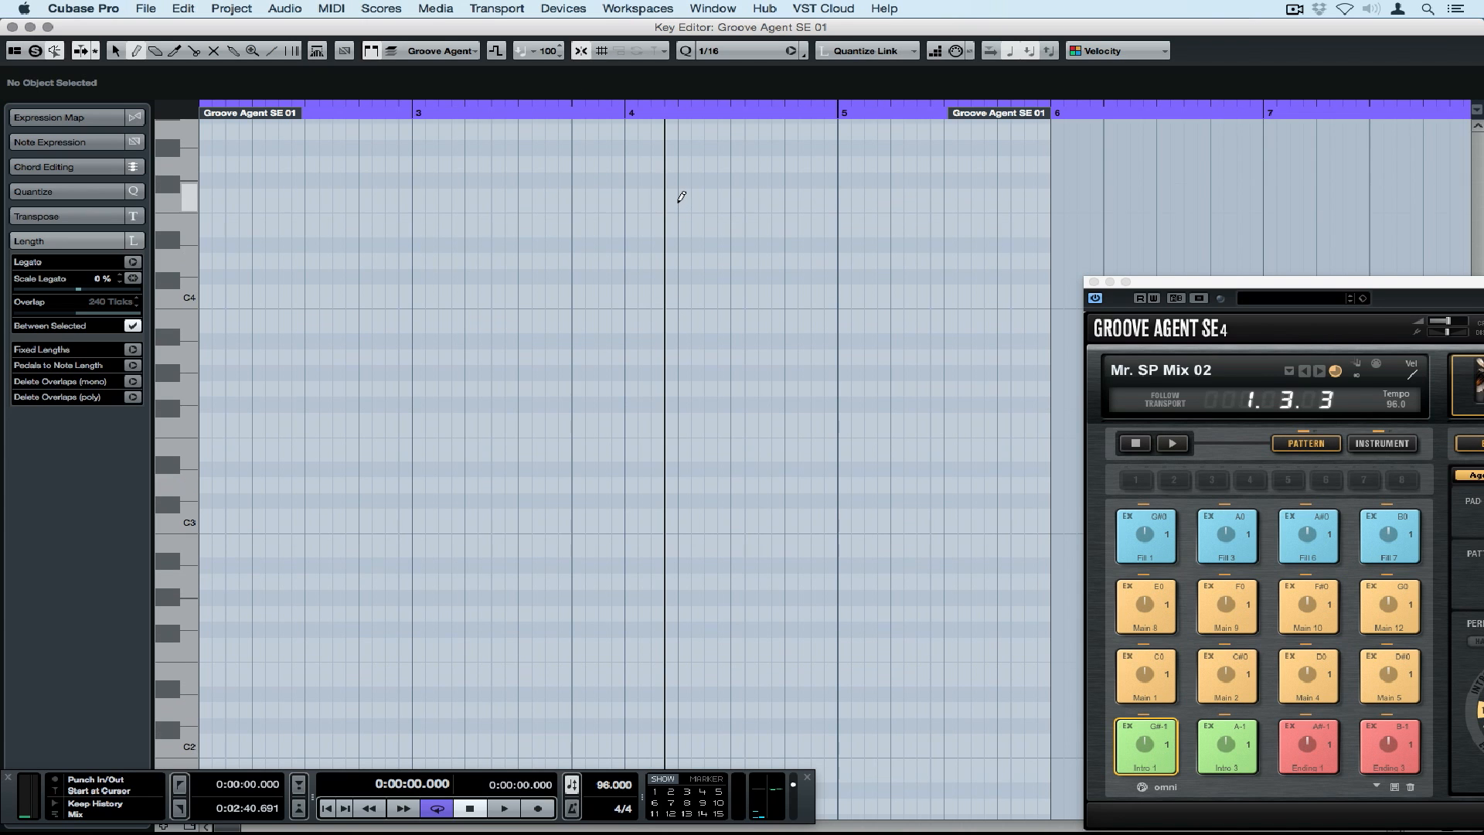
pyautogui.scroll(-10, 197, 576)
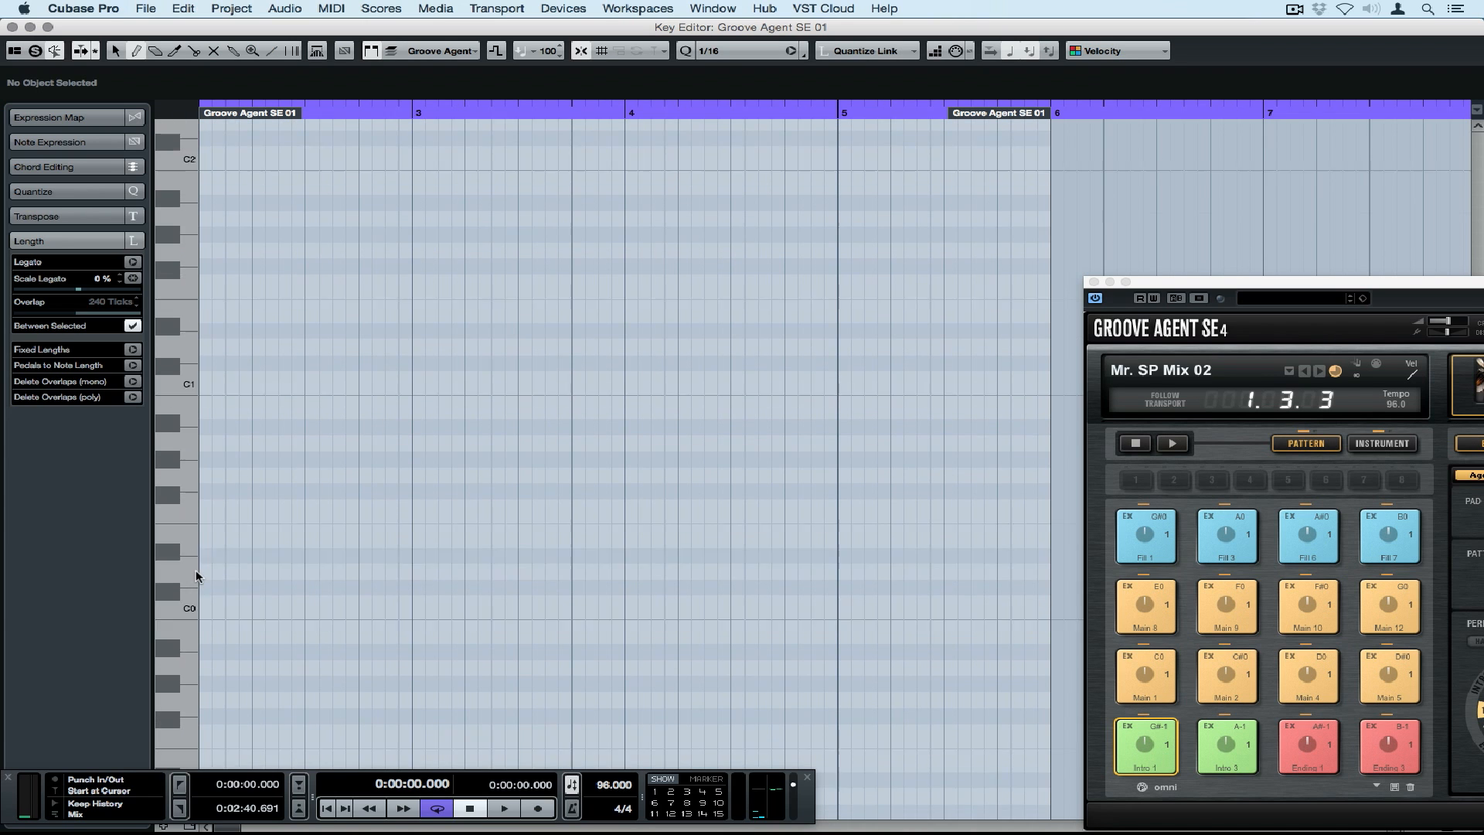
pyautogui.click(1147, 674)
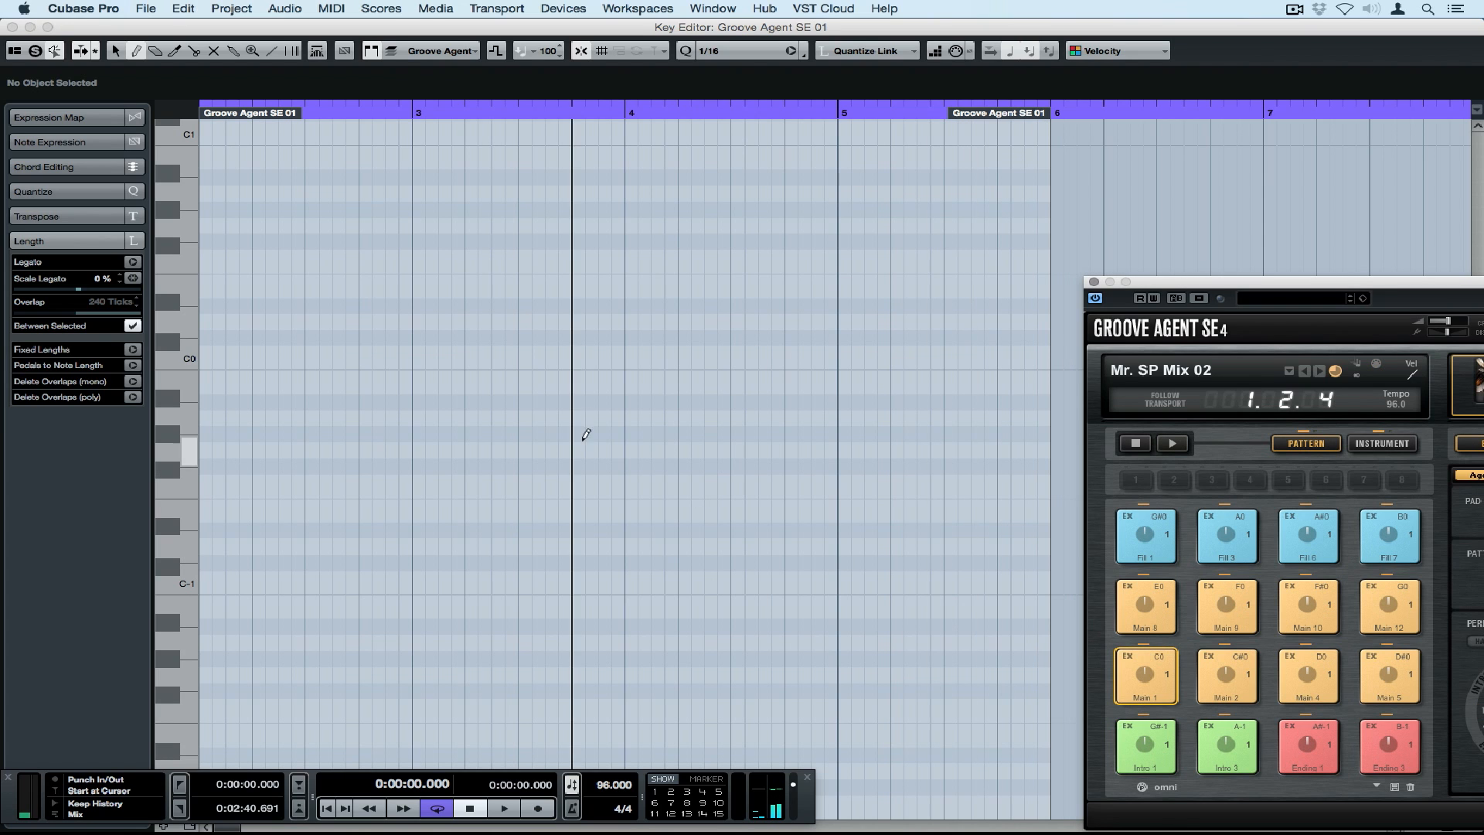
pyautogui.click(185, 364)
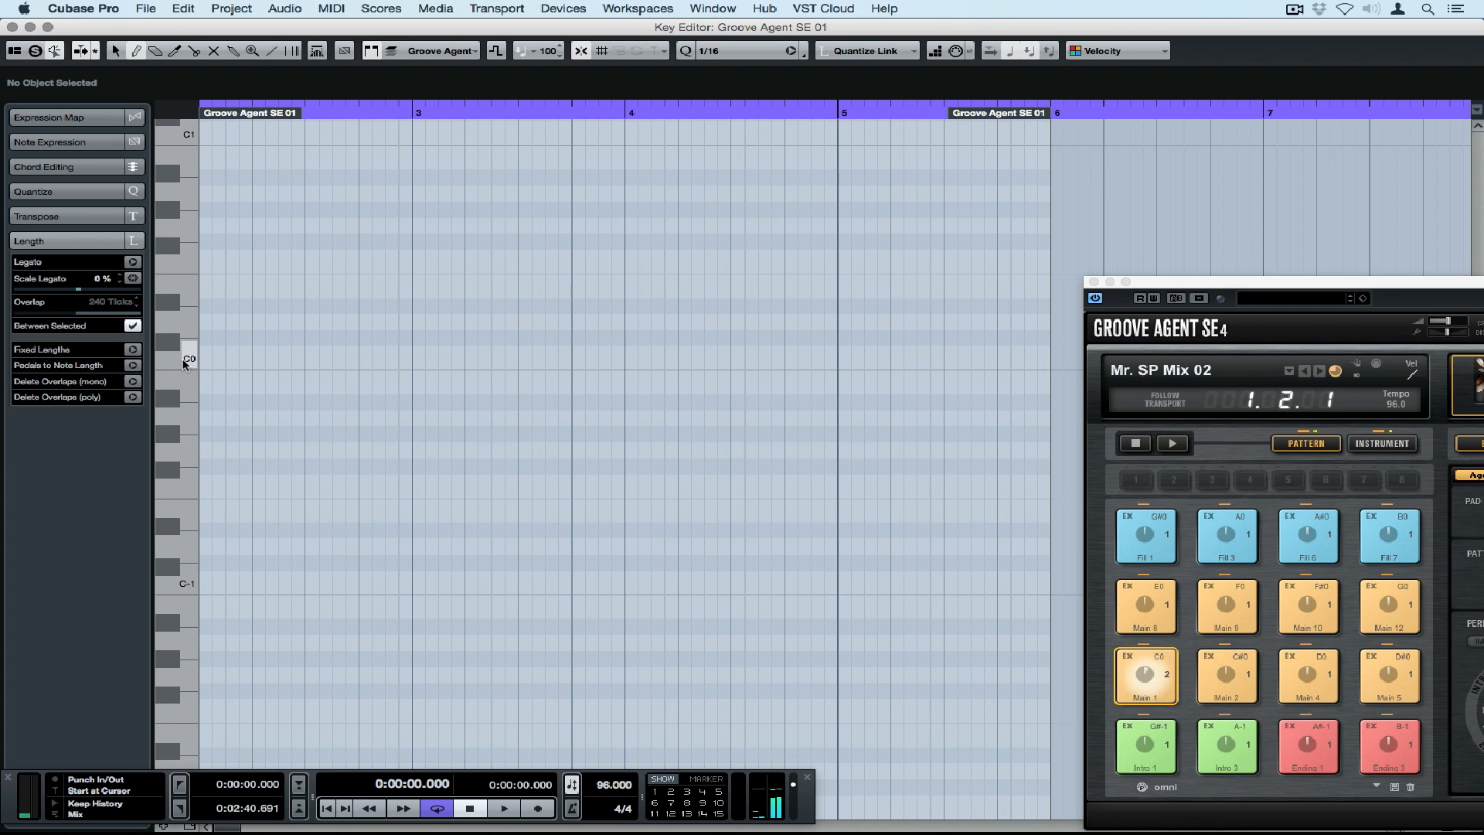
pyautogui.moveTo(205, 354)
pyautogui.mouseDown()
pyautogui.moveTo(431, 348)
pyautogui.moveTo(682, 387)
pyautogui.moveTo(1046, 373)
pyautogui.mouseUp()
# Close the Key Editor and play the intro into the main pattern from the project start
pyautogui.press('space')
pyautogui.press('super+w')
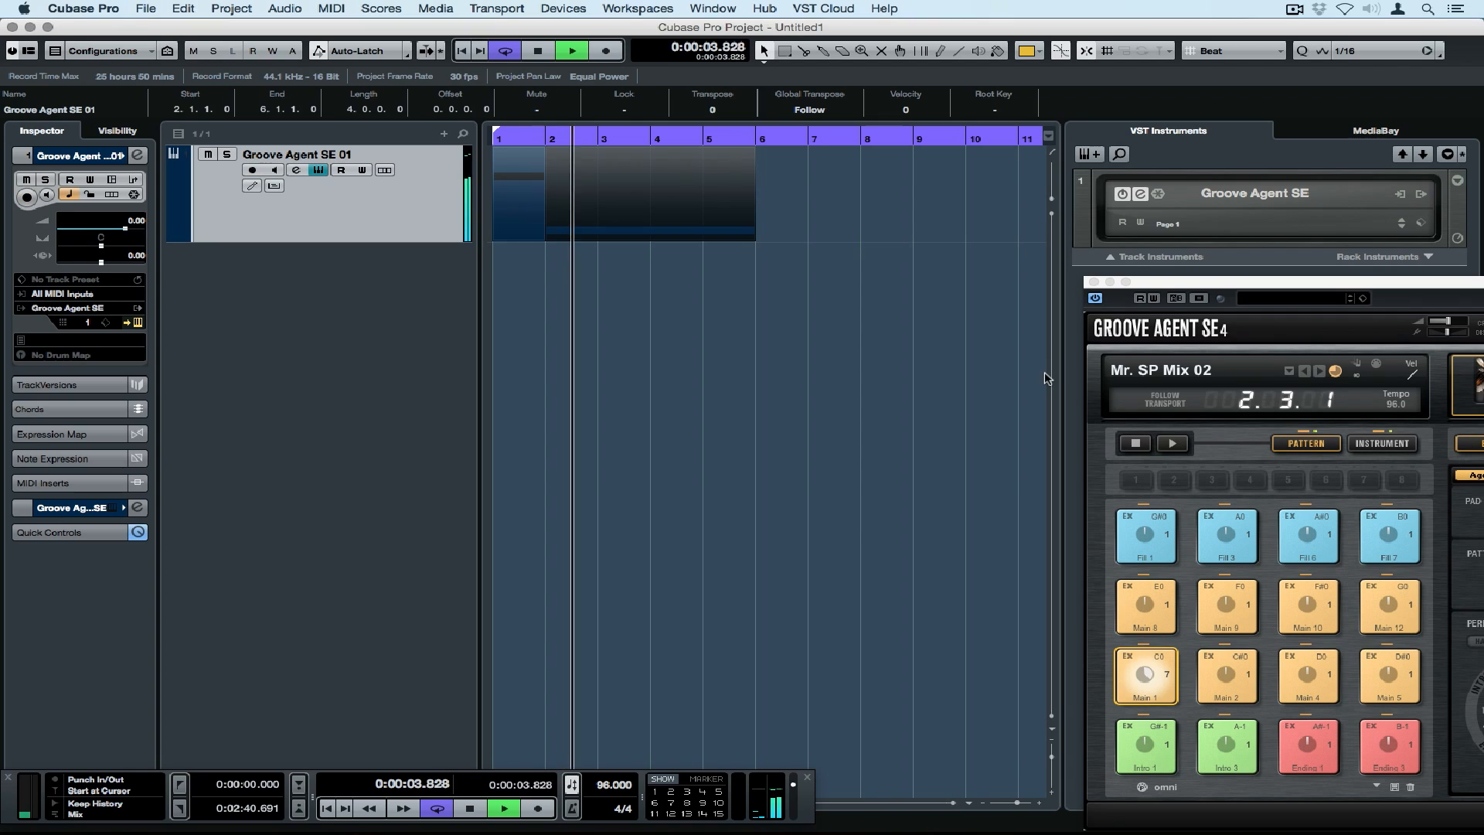
pyautogui.press('KP_Decimal')
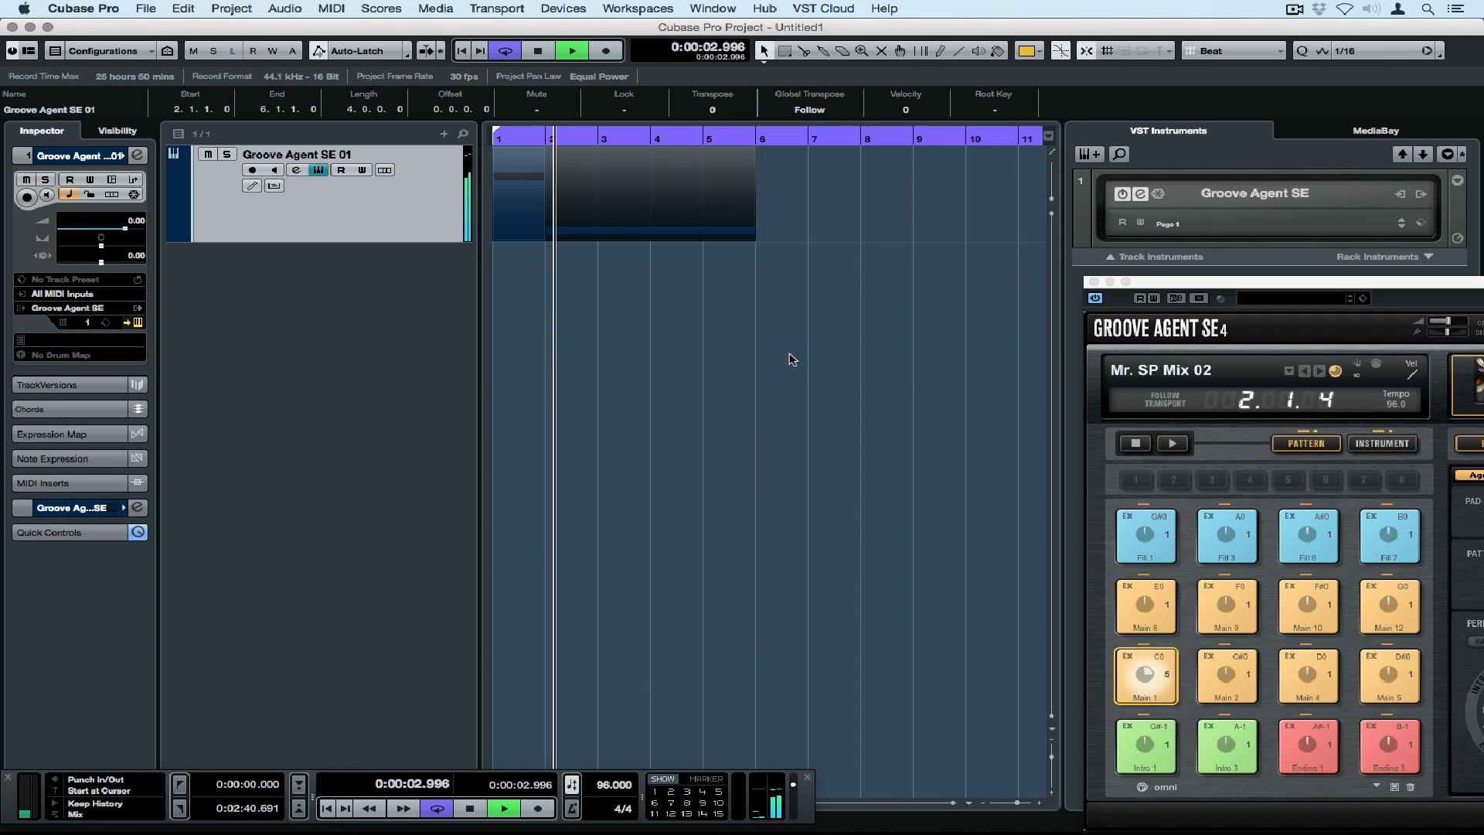
pyautogui.press('space')
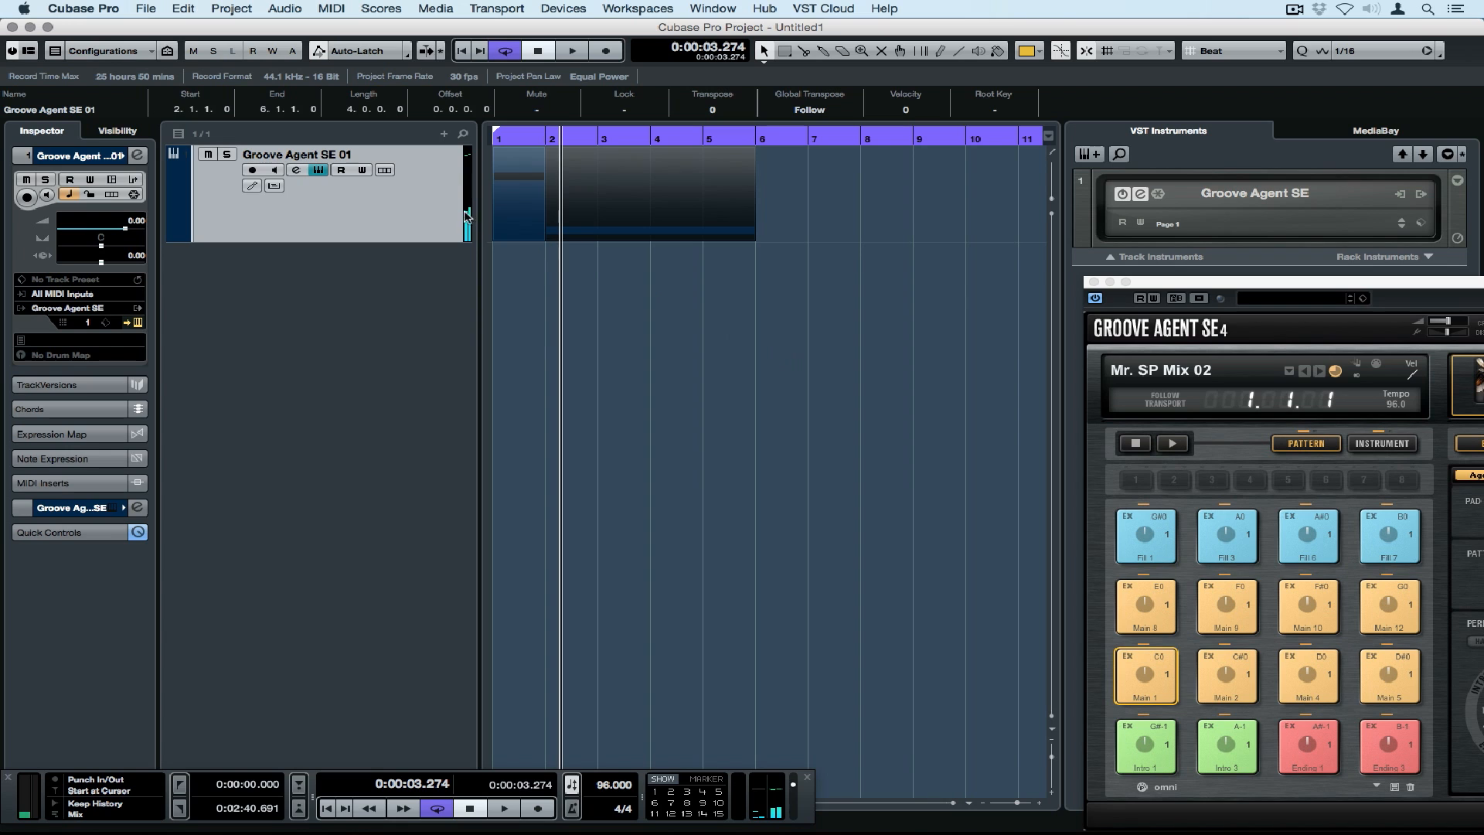
# Assign Color 8 to the one-bar intro part
pyautogui.click(515, 195)
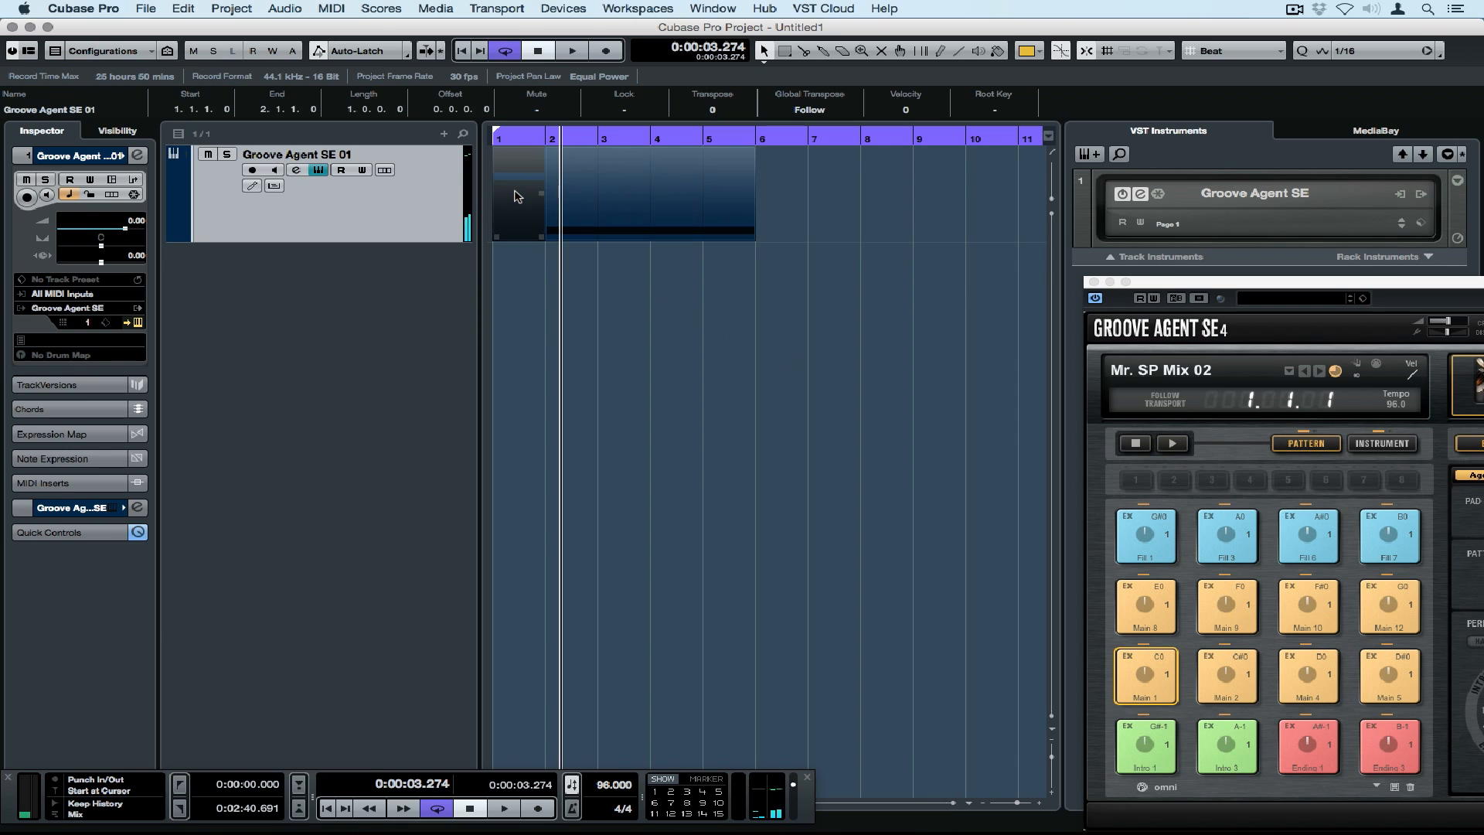
pyautogui.click(1037, 51)
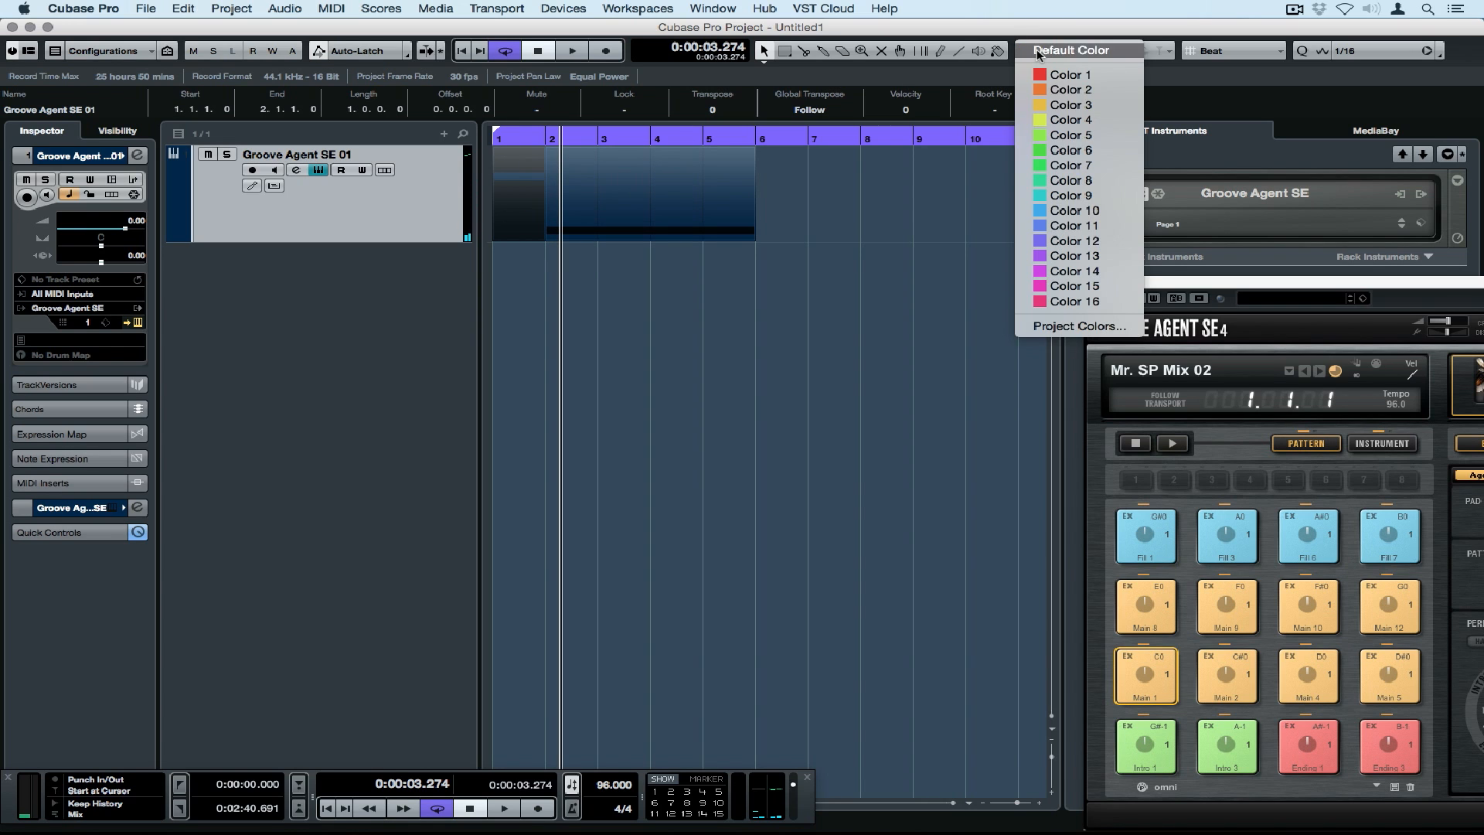
pyautogui.click(1065, 180)
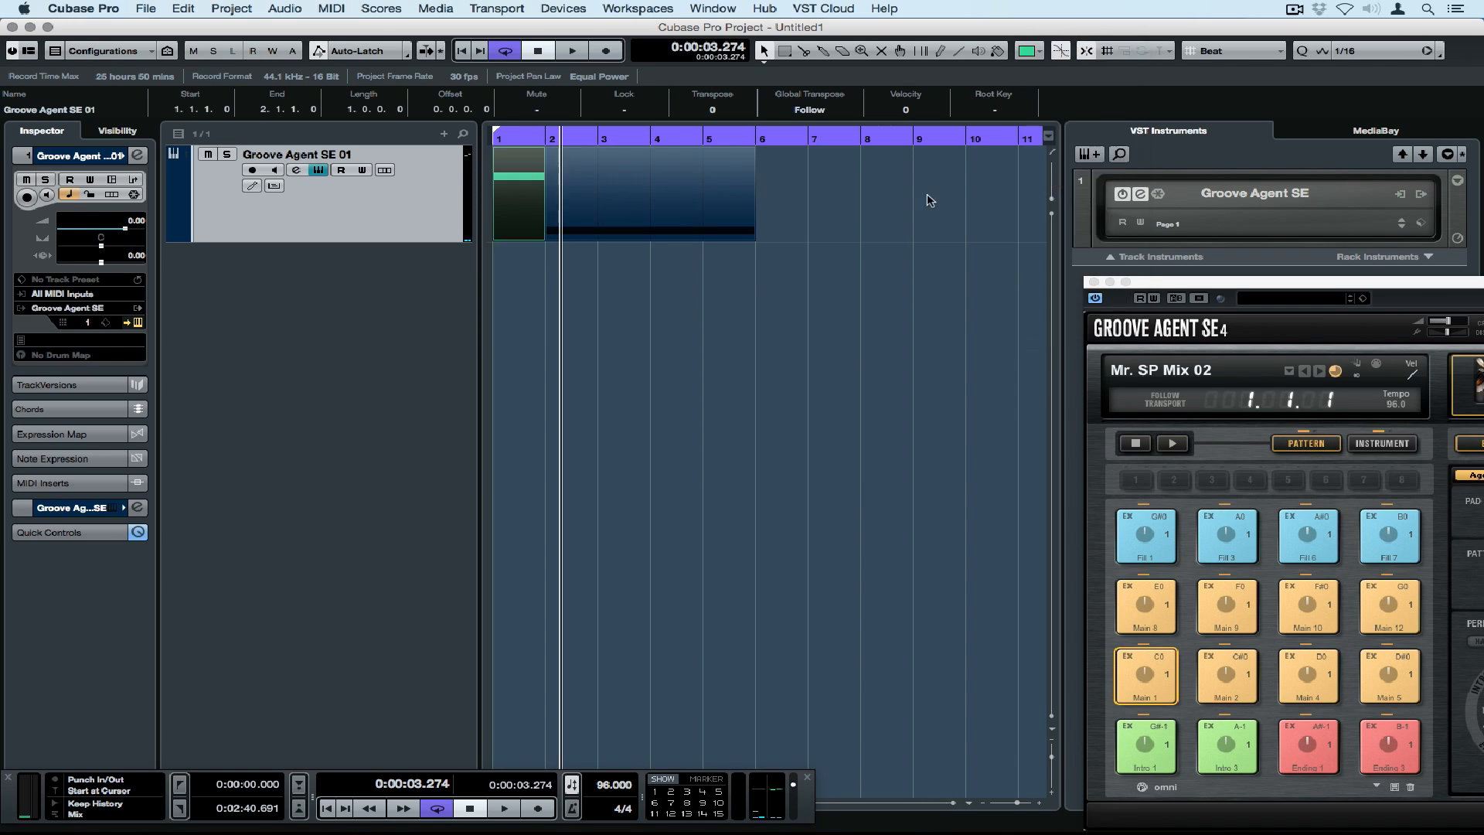
# Assign Color 4 to the four-bar main part and repeat it once from bar 6 to bar 10
pyautogui.click(710, 198)
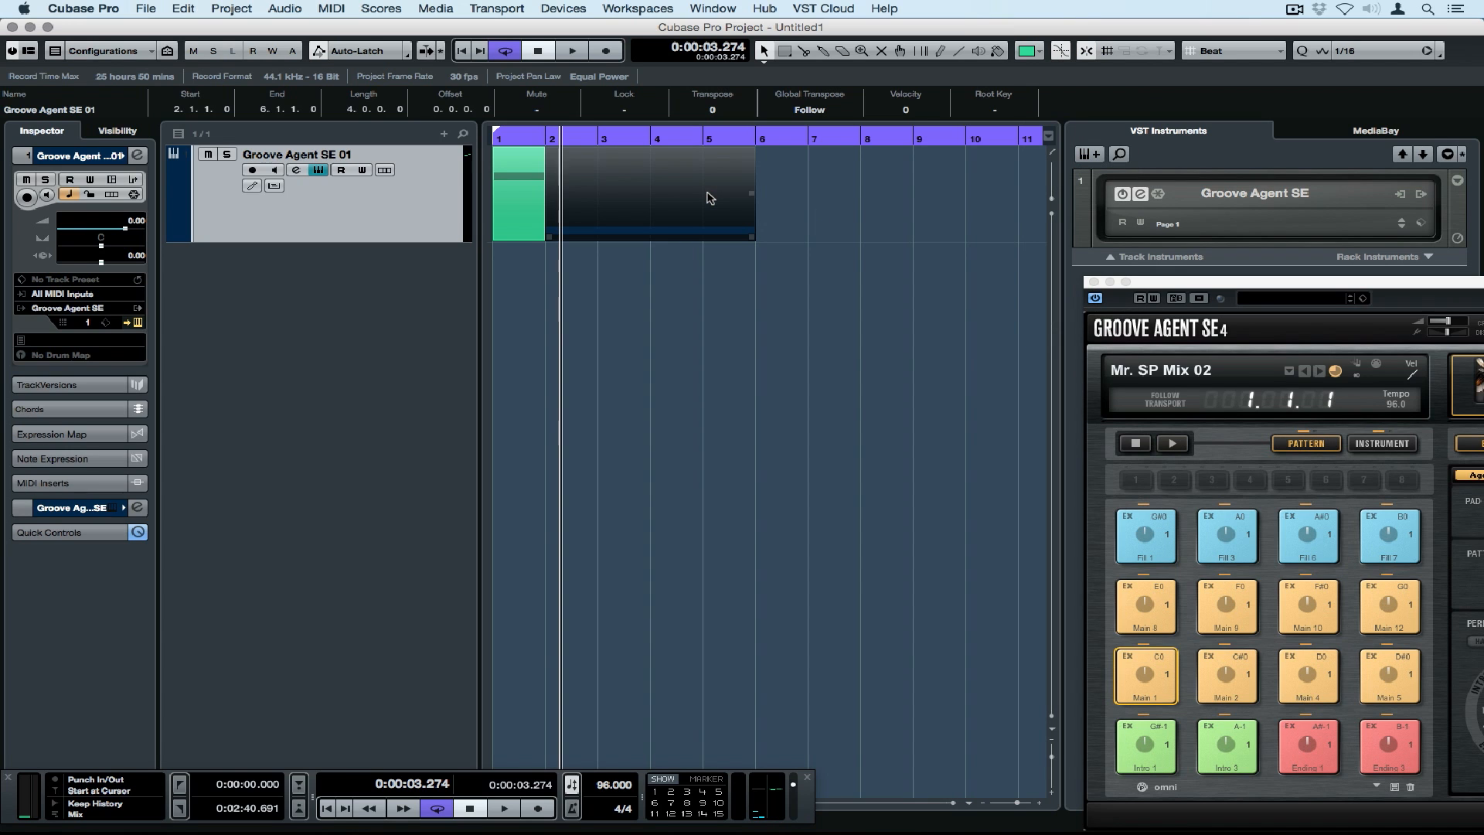
pyautogui.click(1040, 50)
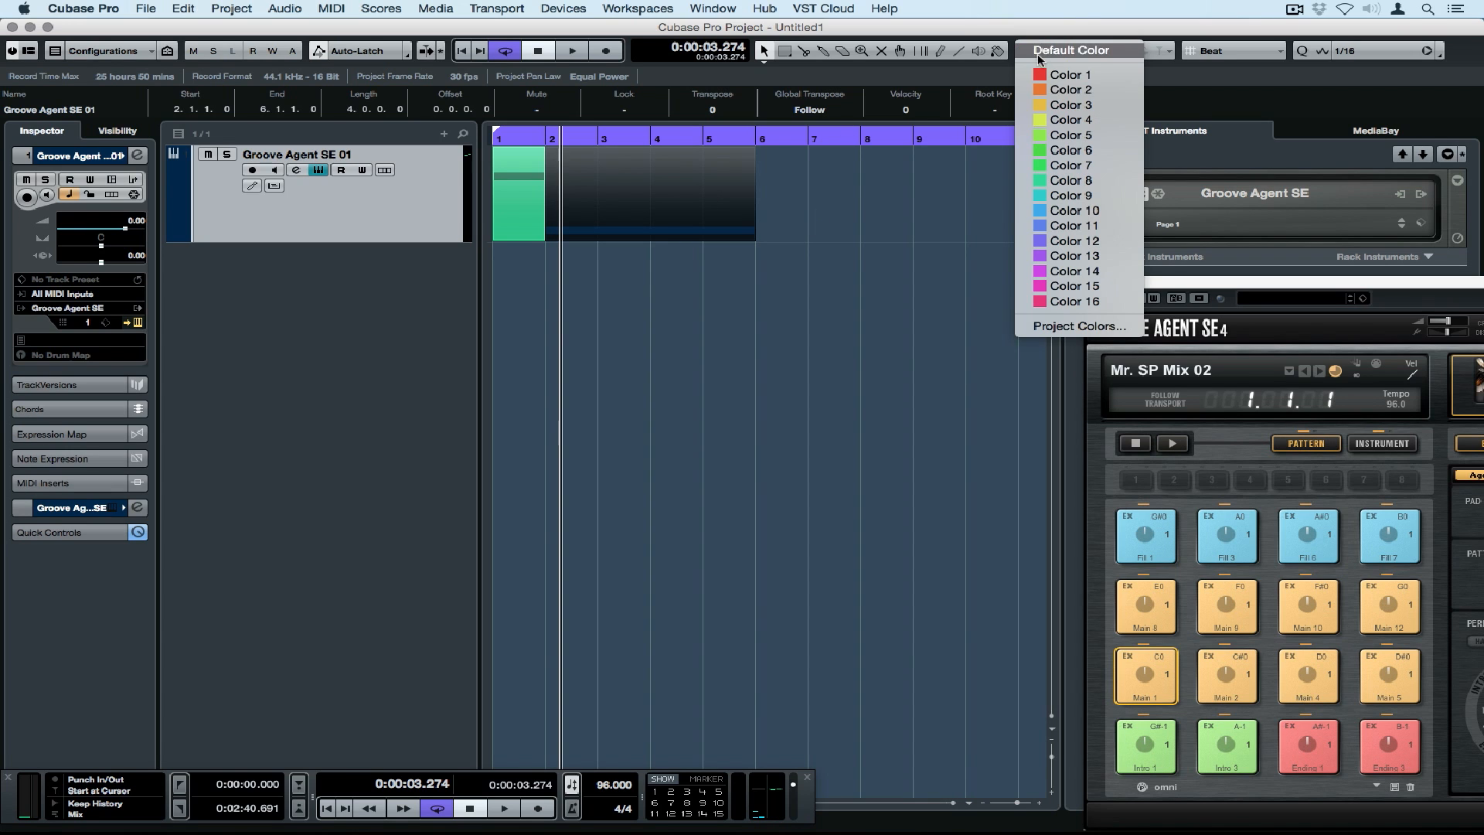
pyautogui.click(1061, 120)
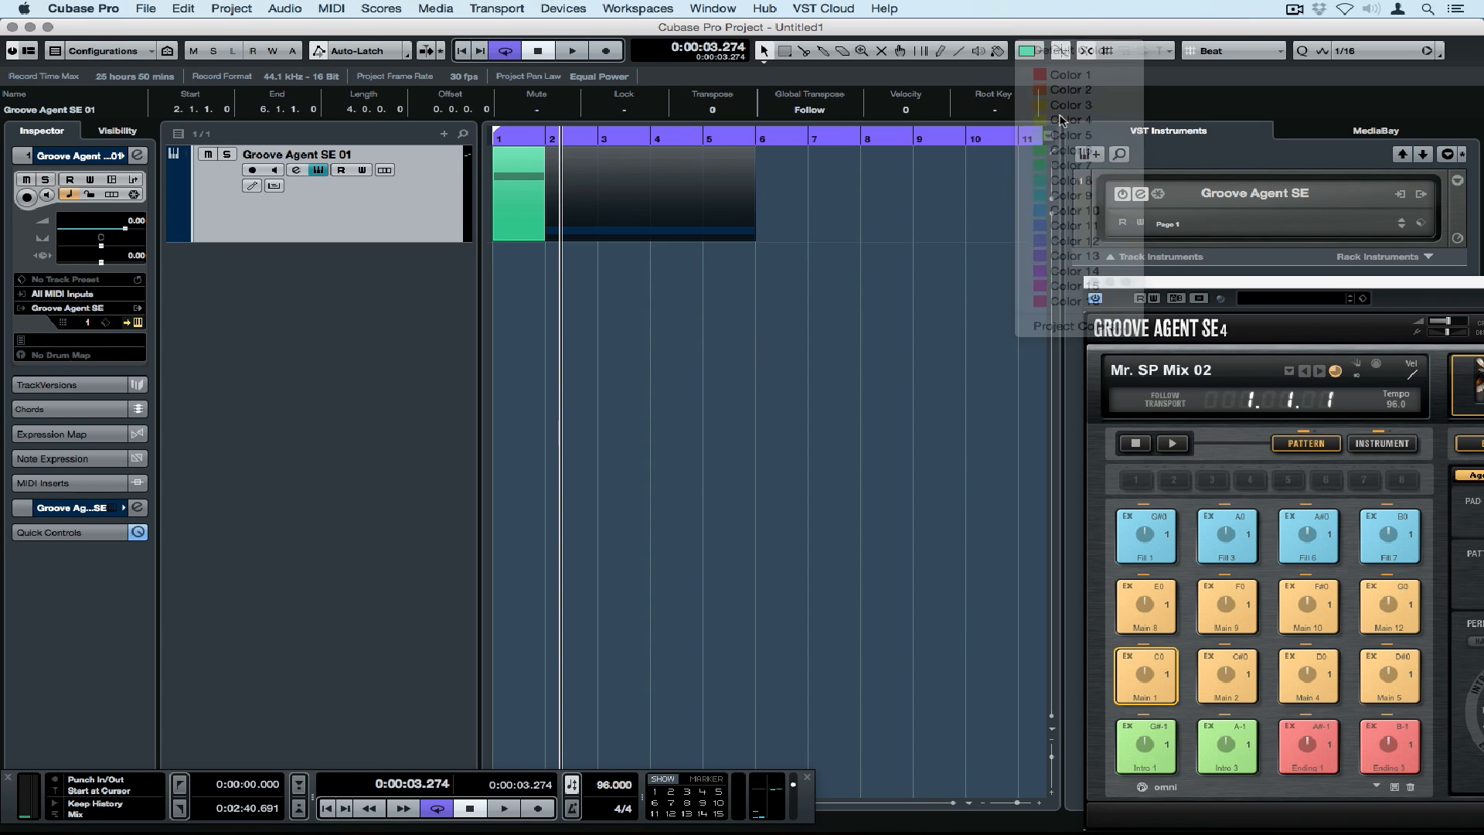
pyautogui.click(935, 205)
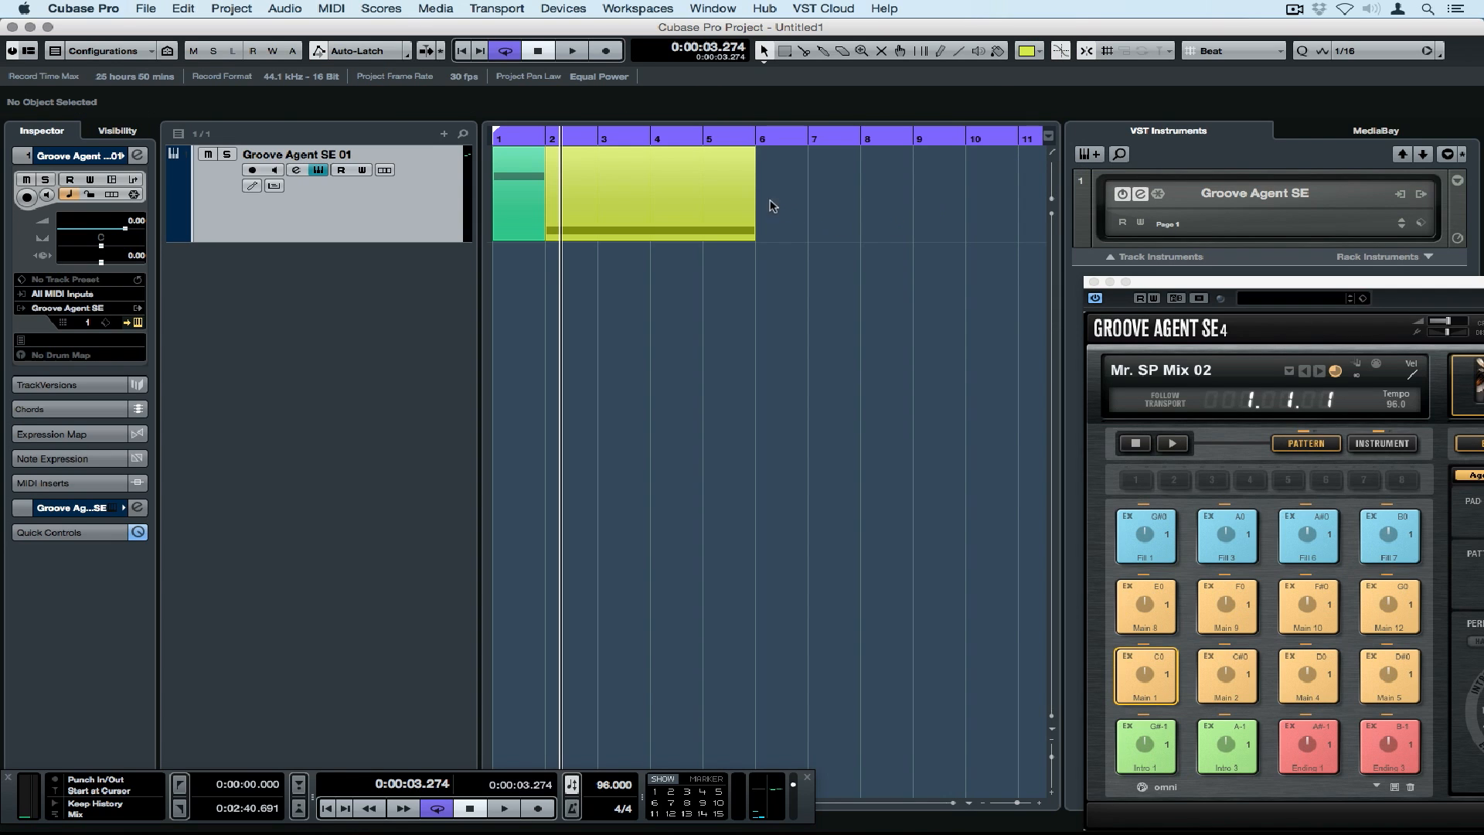
pyautogui.moveTo(753, 196); pyautogui.dragTo(837, 195)
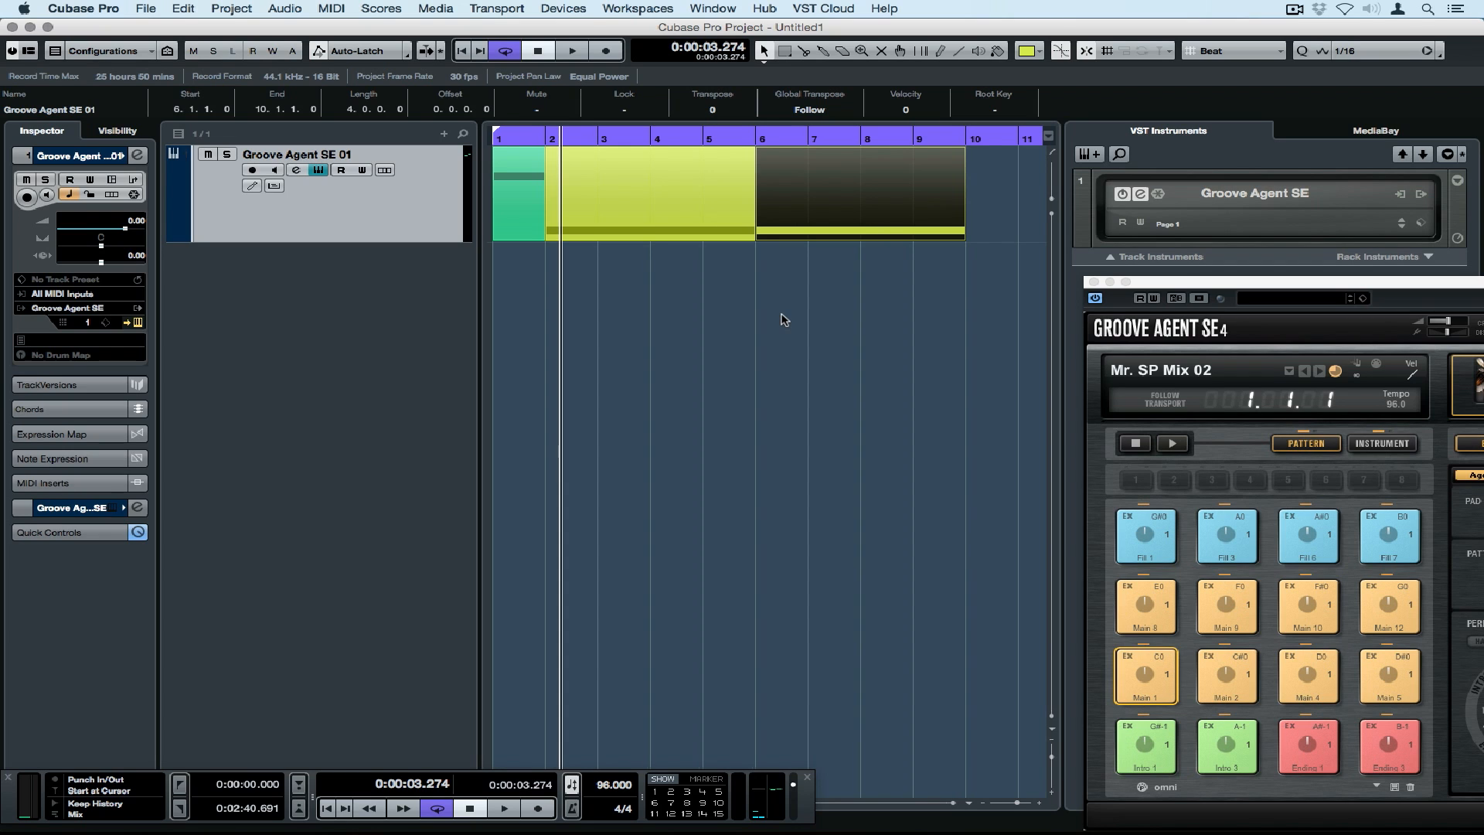
# Audition the E0 main pattern pad and draw a four-bar part from bar 10 to bar 14
pyautogui.hscroll(2, 784, 319)
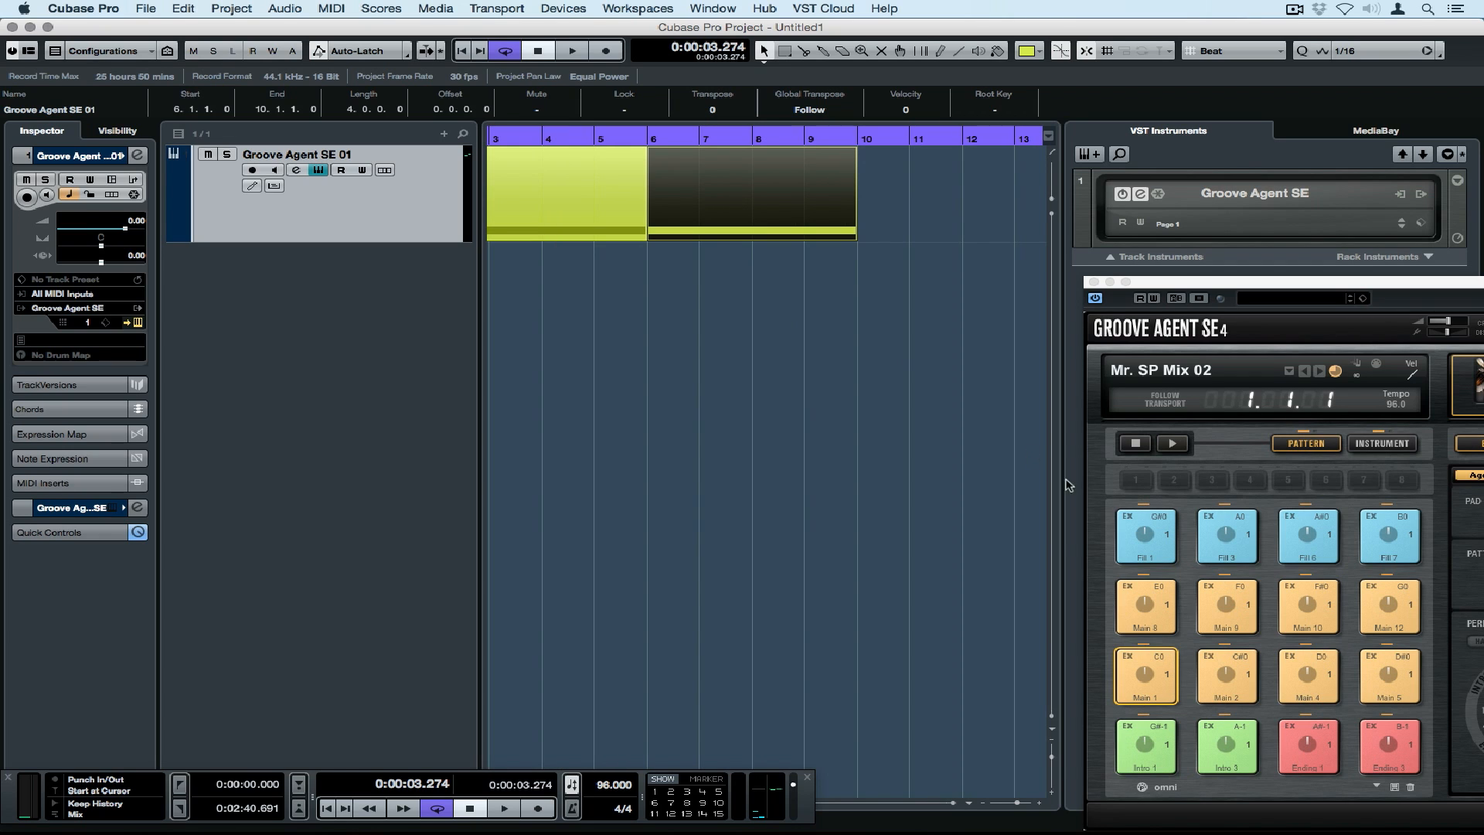
pyautogui.click(1151, 601)
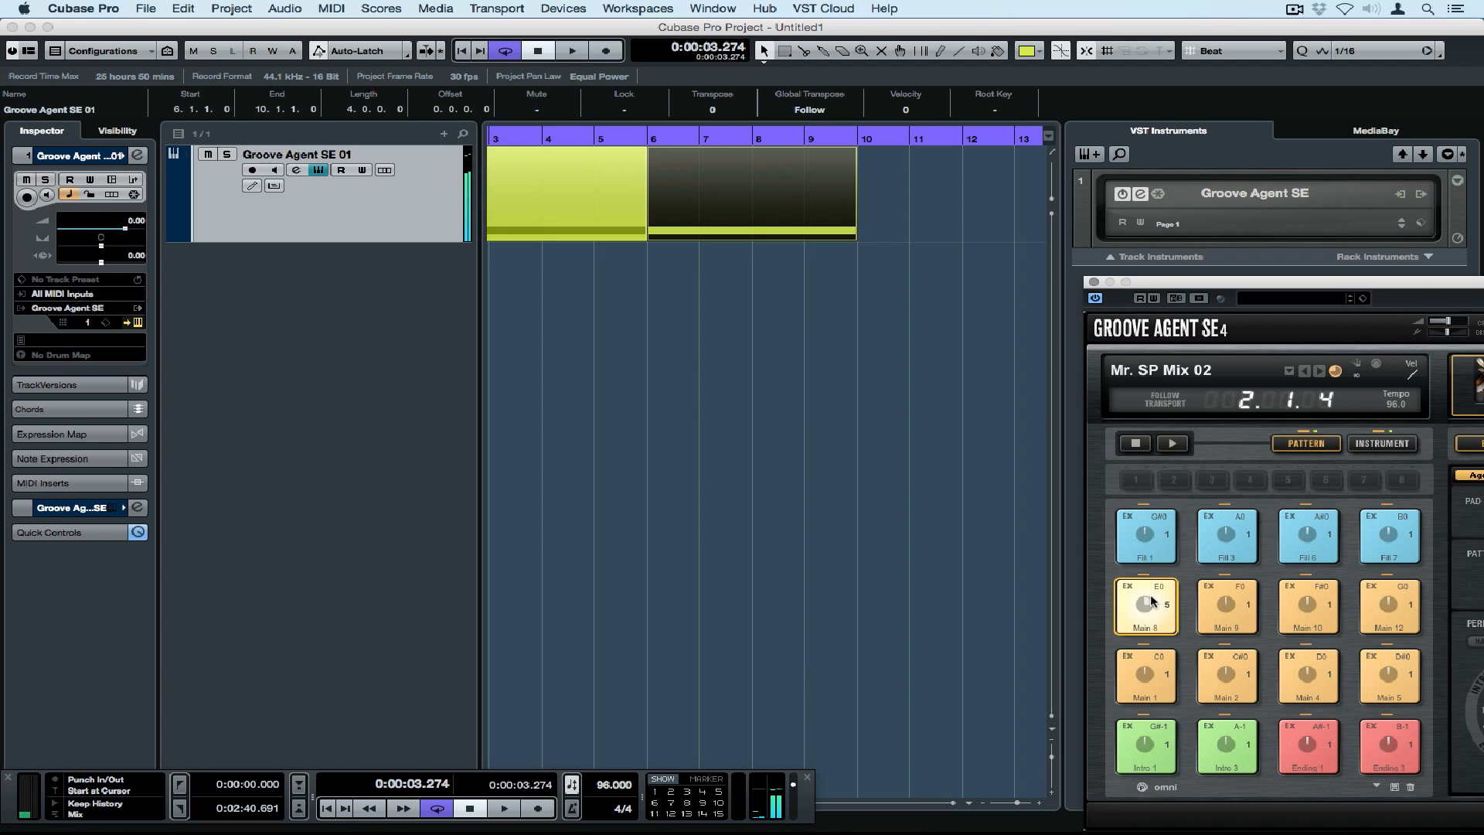
pyautogui.hscroll(3, 918, 526)
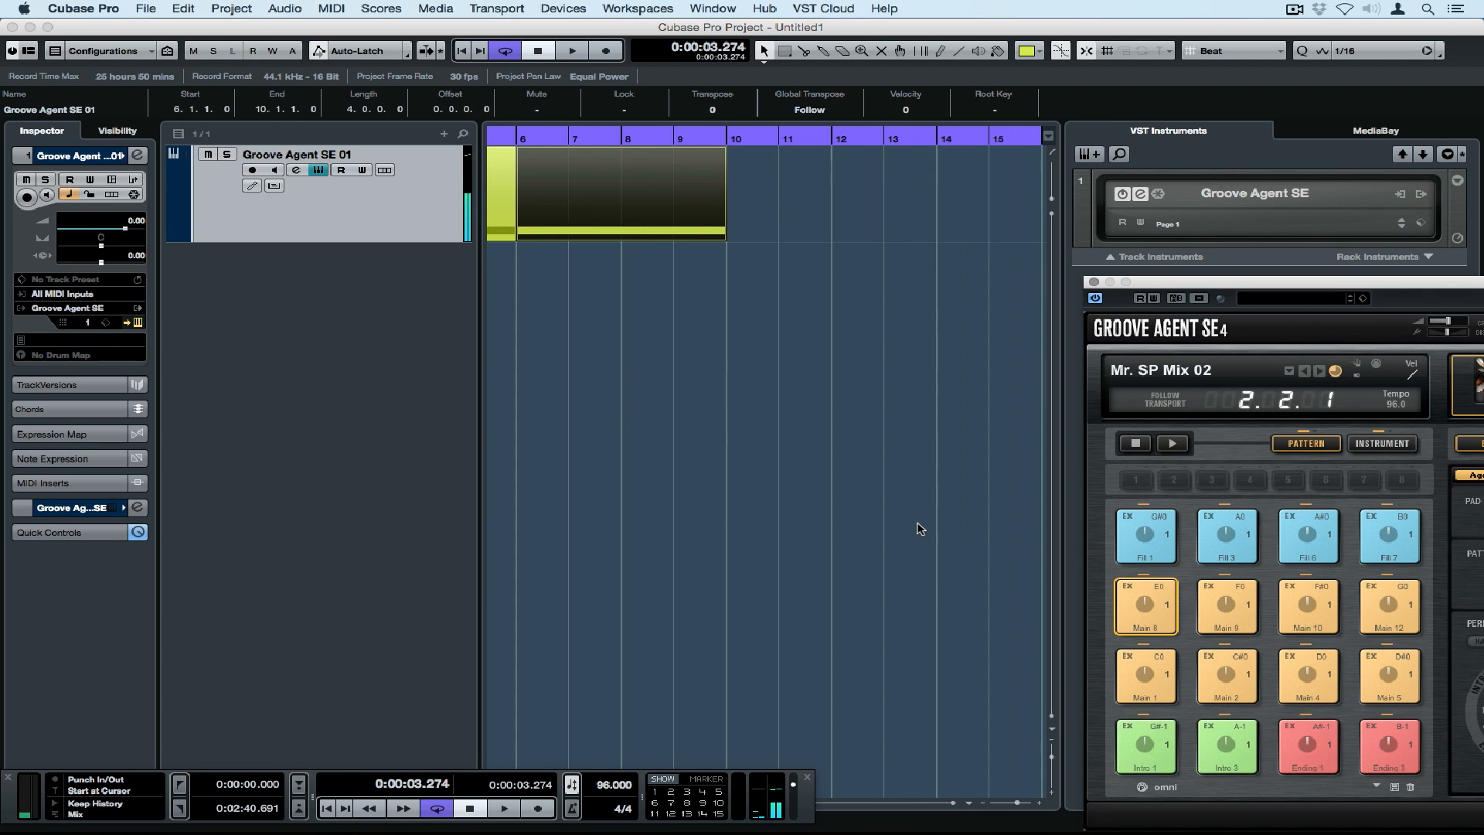
pyautogui.hscroll(2, 919, 529)
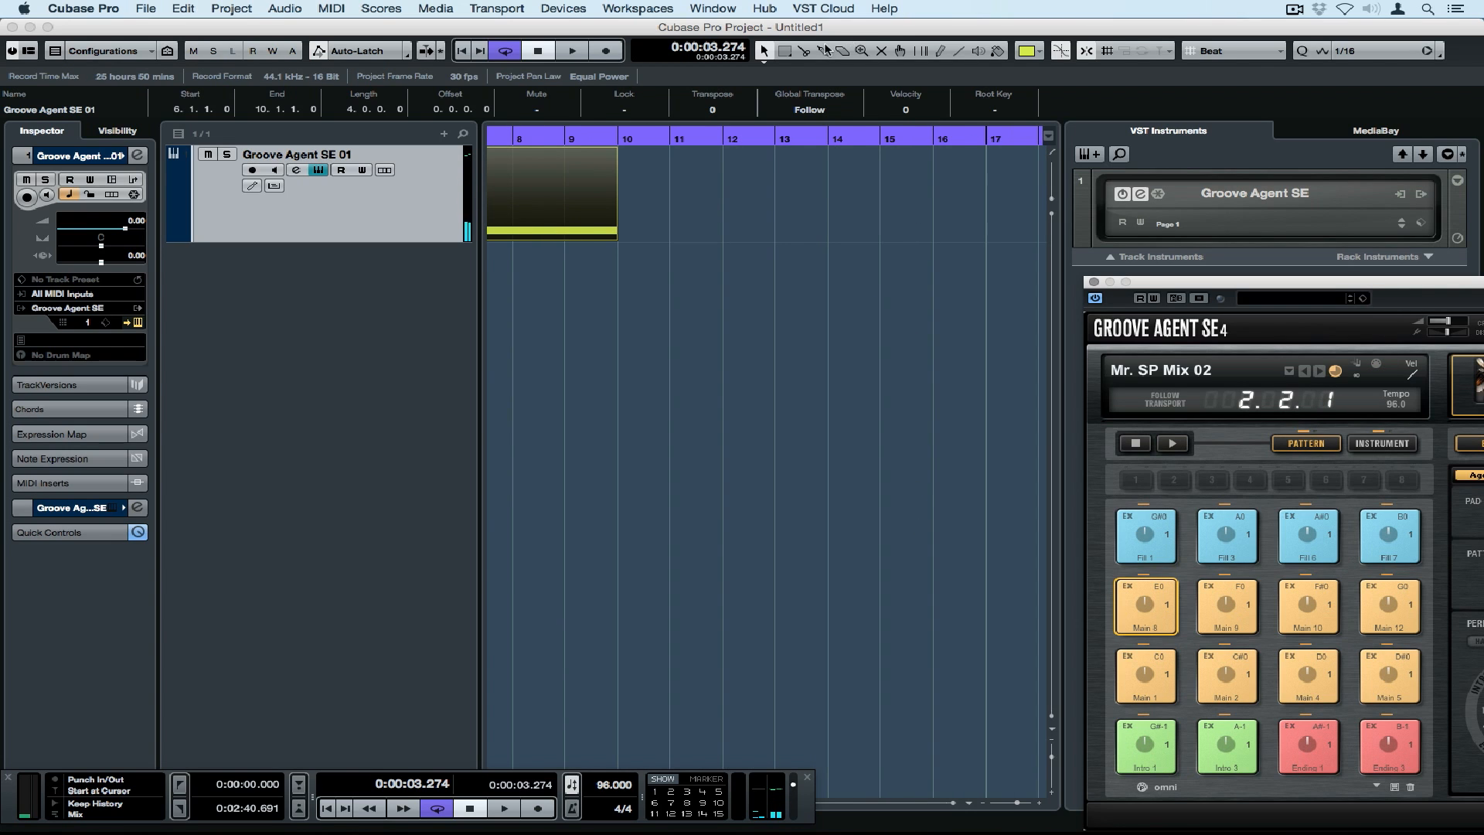
pyautogui.click(938, 52)
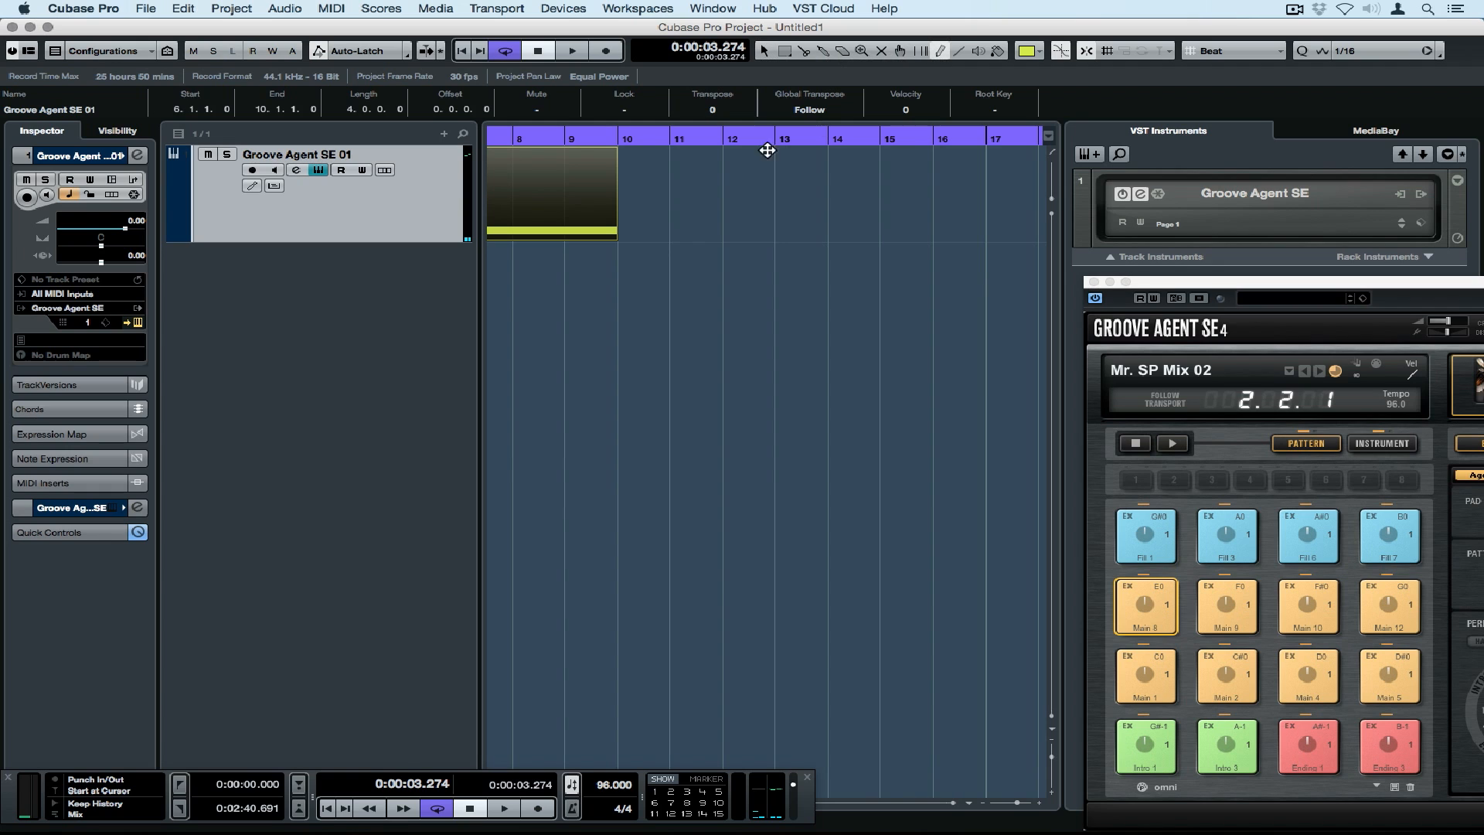
pyautogui.moveTo(628, 179); pyautogui.dragTo(830, 186)
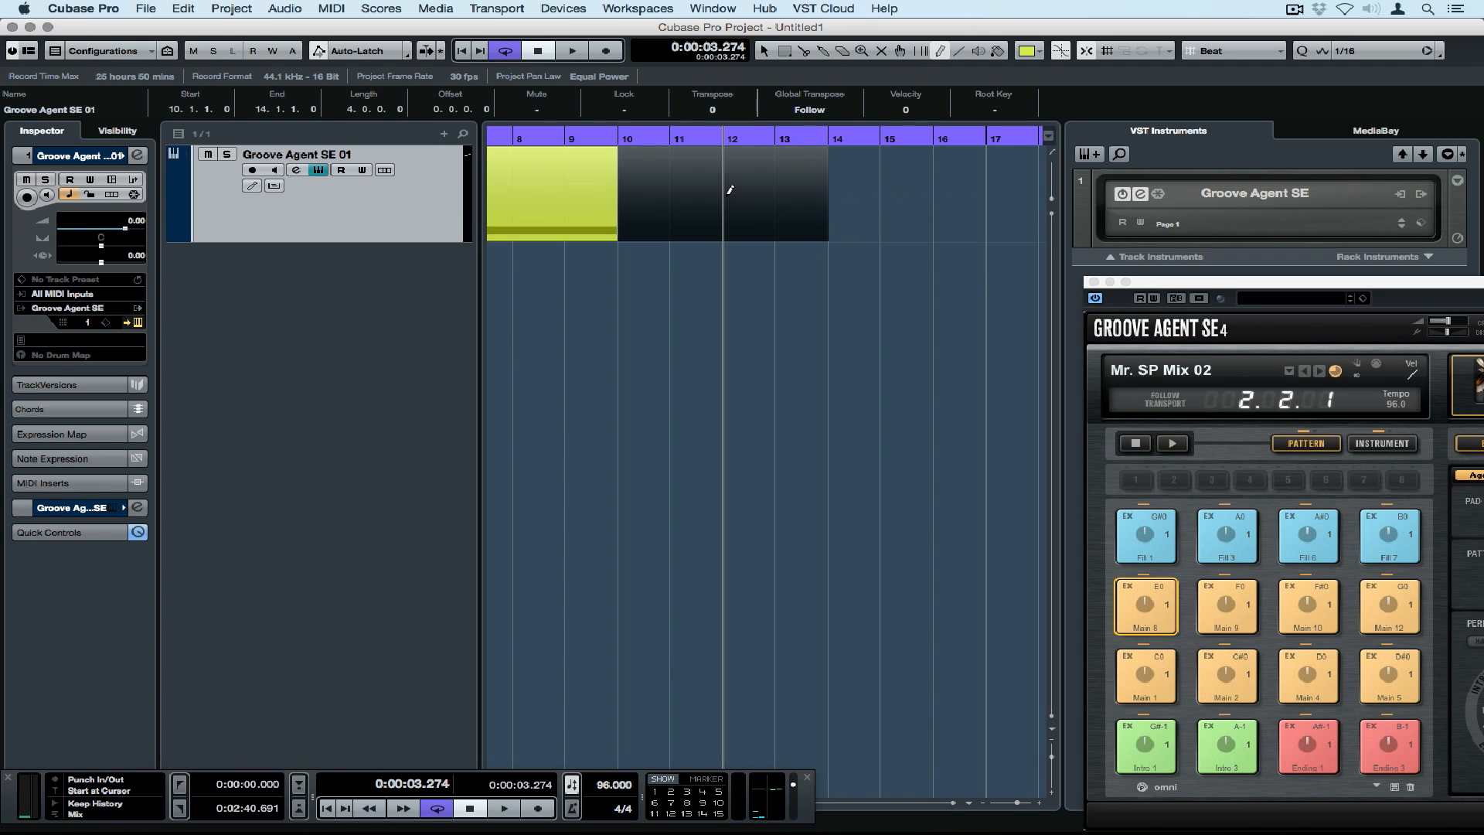
# Fill the part from bar 10 to bar 14 with a sustained E0 note and apply Color 4 to the track
pyautogui.doubleClick(695, 195)
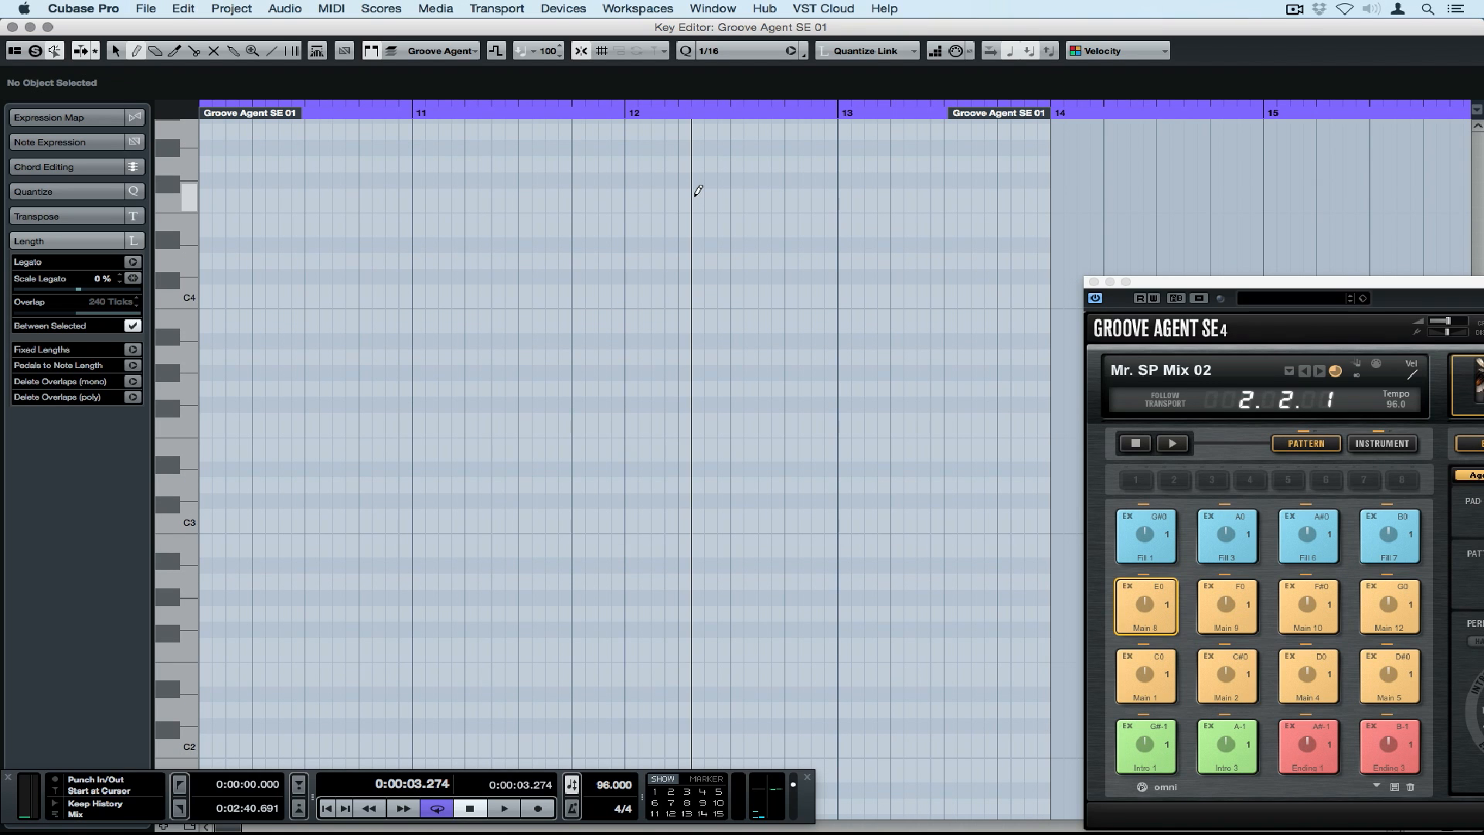
pyautogui.scroll(-6, 177, 501)
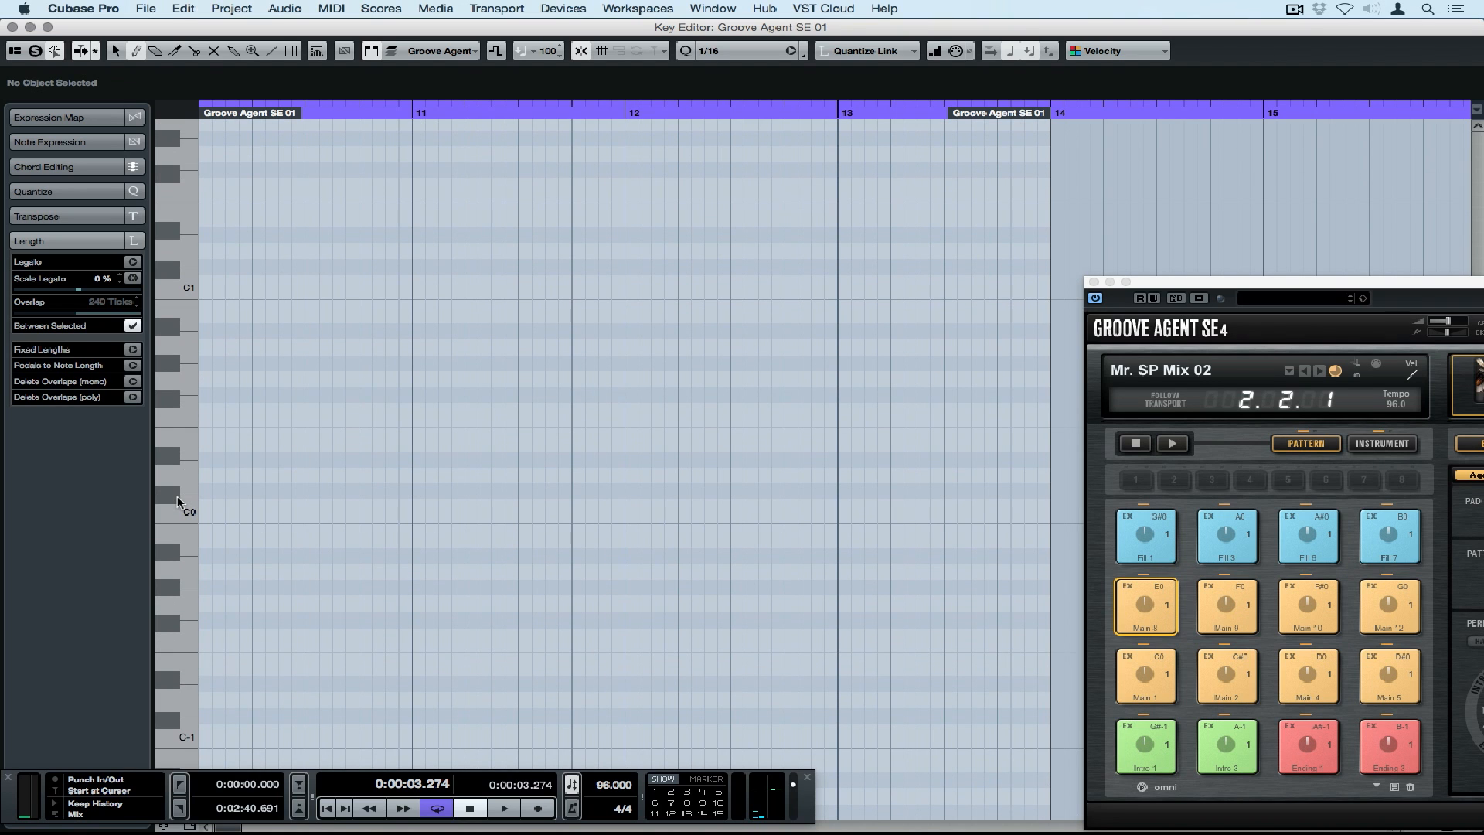
pyautogui.click(187, 445)
pyautogui.moveTo(204, 443); pyautogui.dragTo(1052, 425)
pyautogui.click(1023, 51)
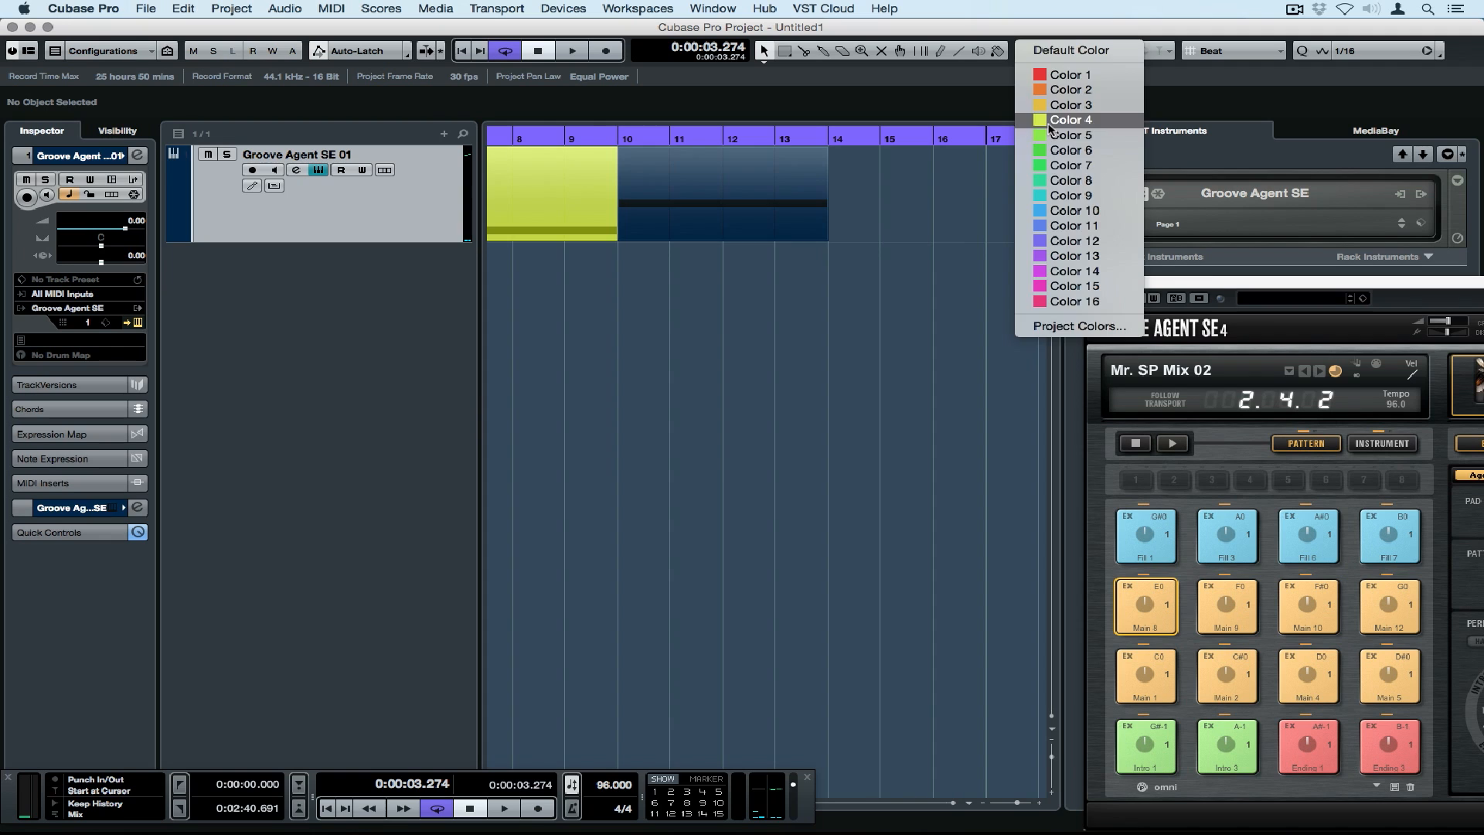
pyautogui.click(1050, 120)
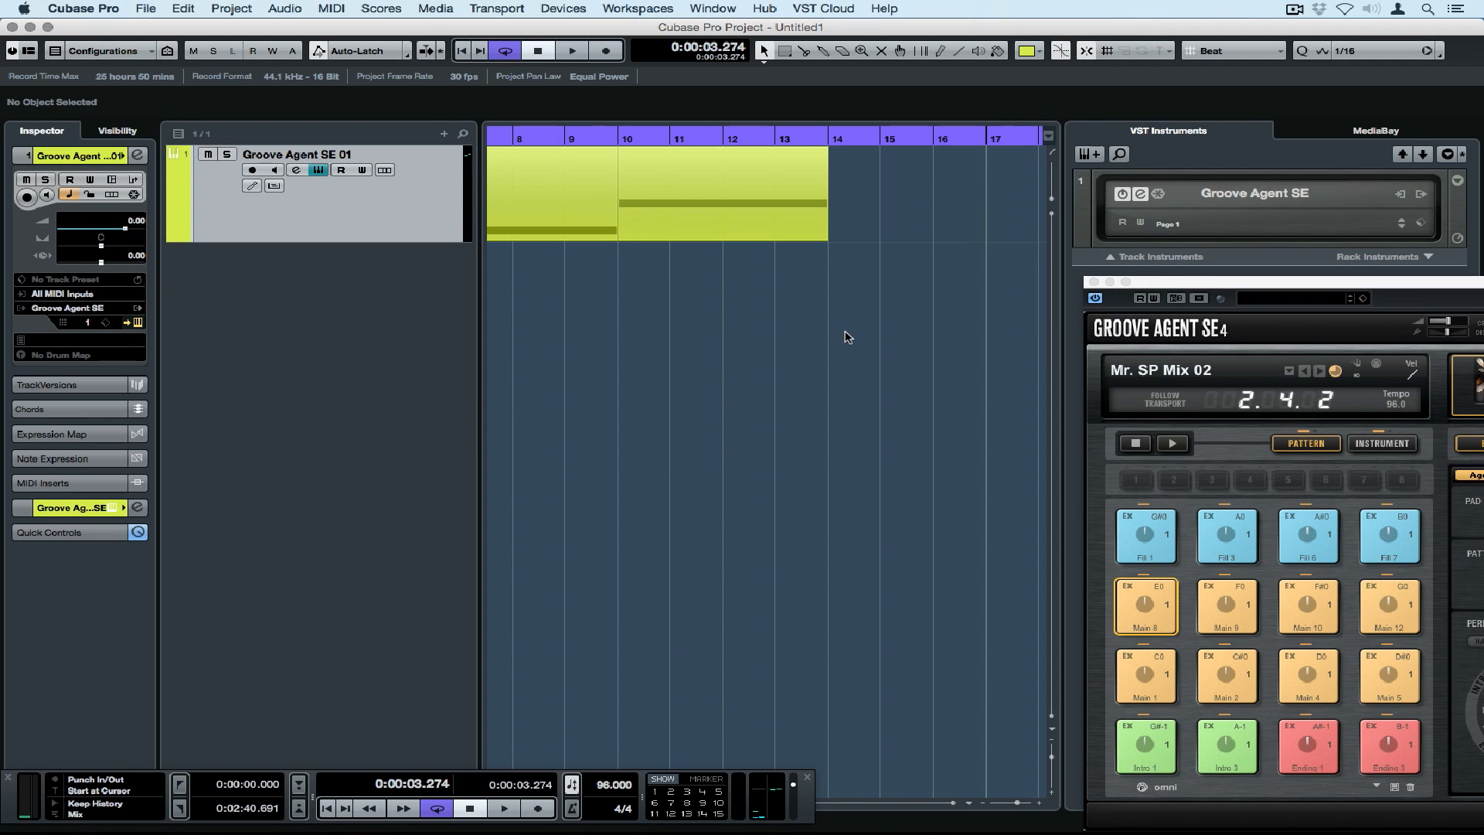
# Shorten the first main part to end at bar 5 and draw a one-bar part from bar 5 to bar 6
pyautogui.hscroll(-10, 790, 337)
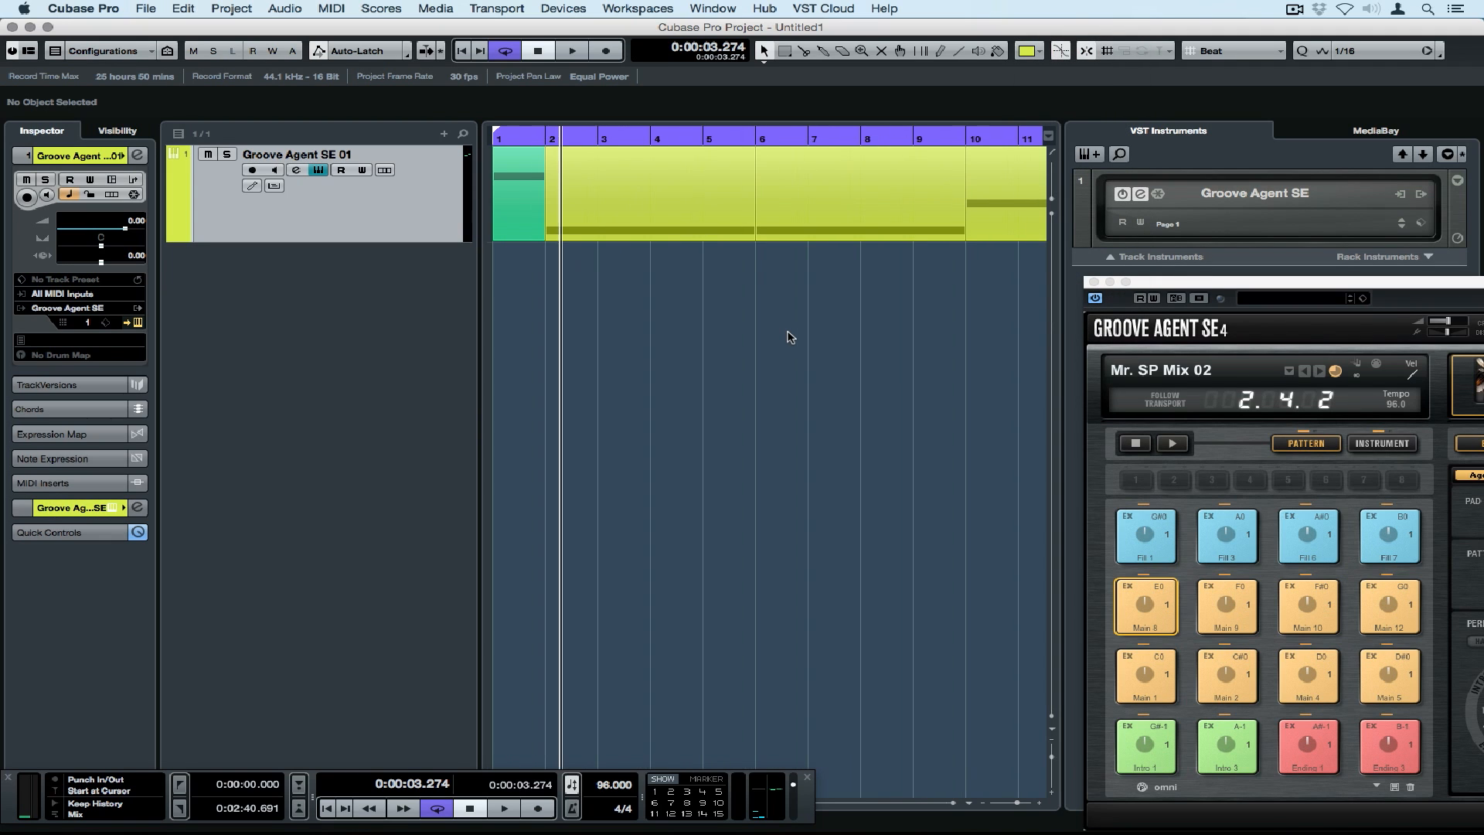
pyautogui.moveTo(749, 238); pyautogui.dragTo(702, 242)
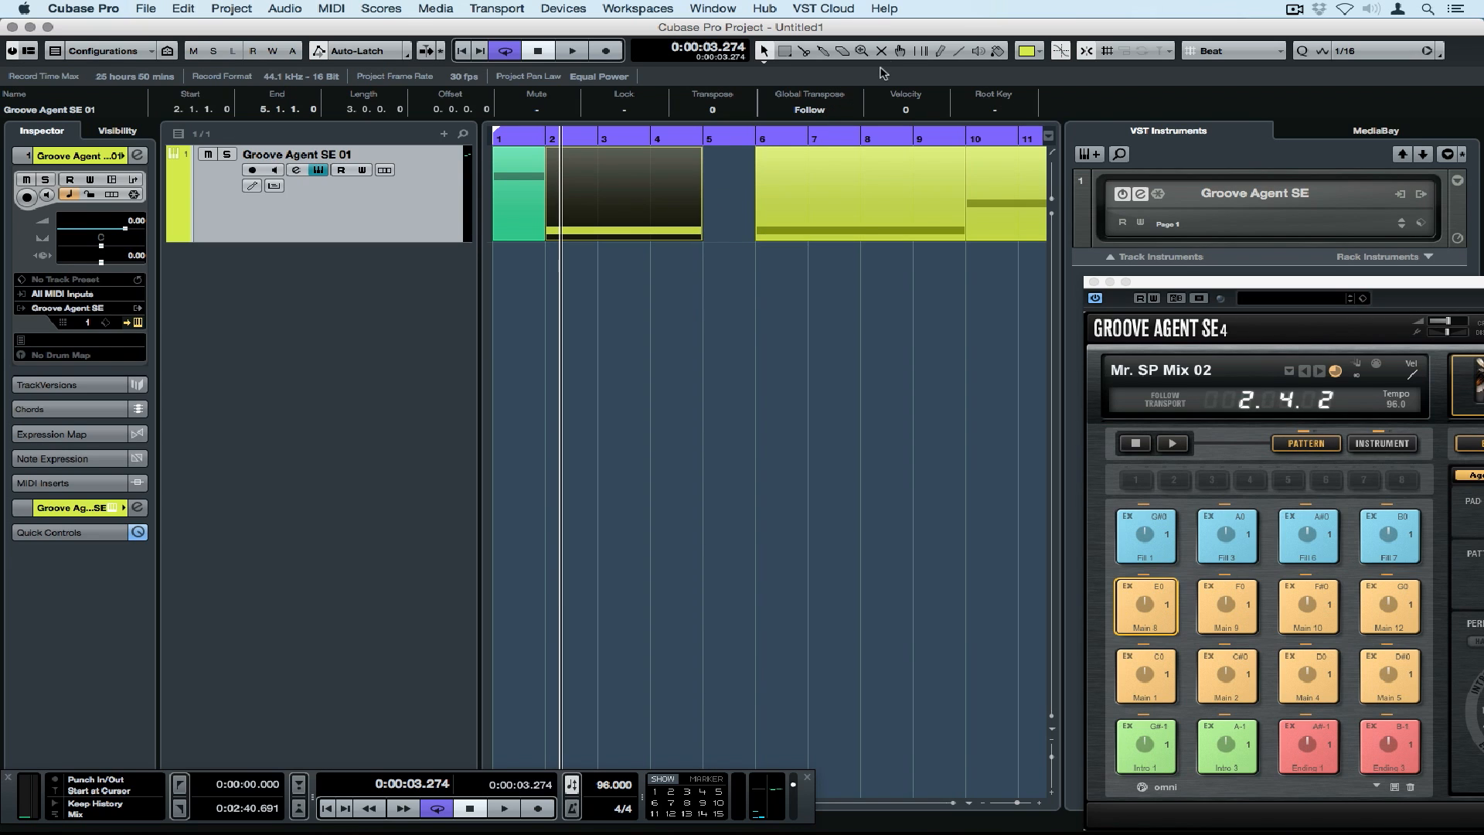
pyautogui.click(939, 51)
pyautogui.moveTo(712, 194); pyautogui.dragTo(757, 197)
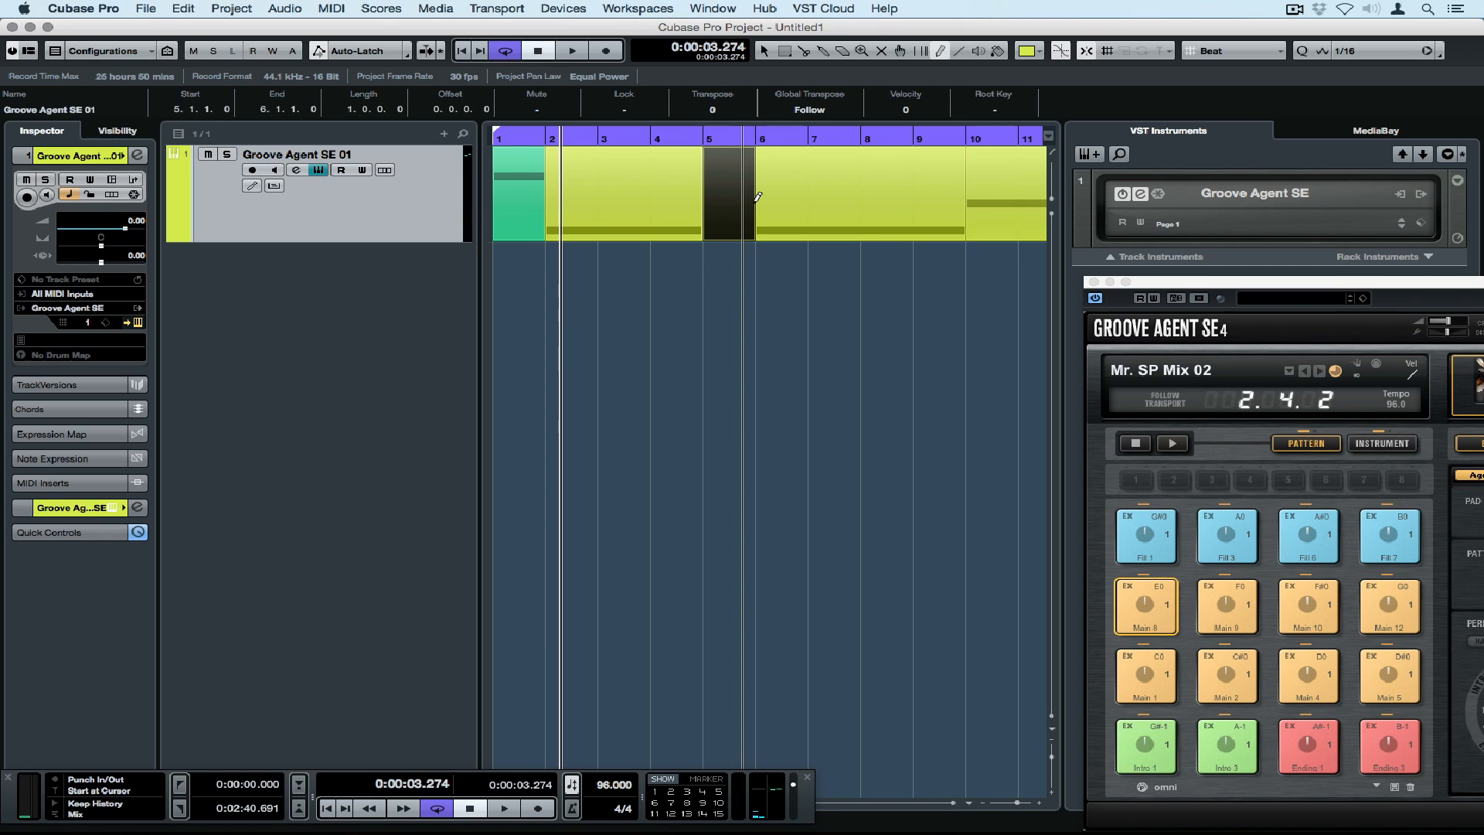
pyautogui.press('1')
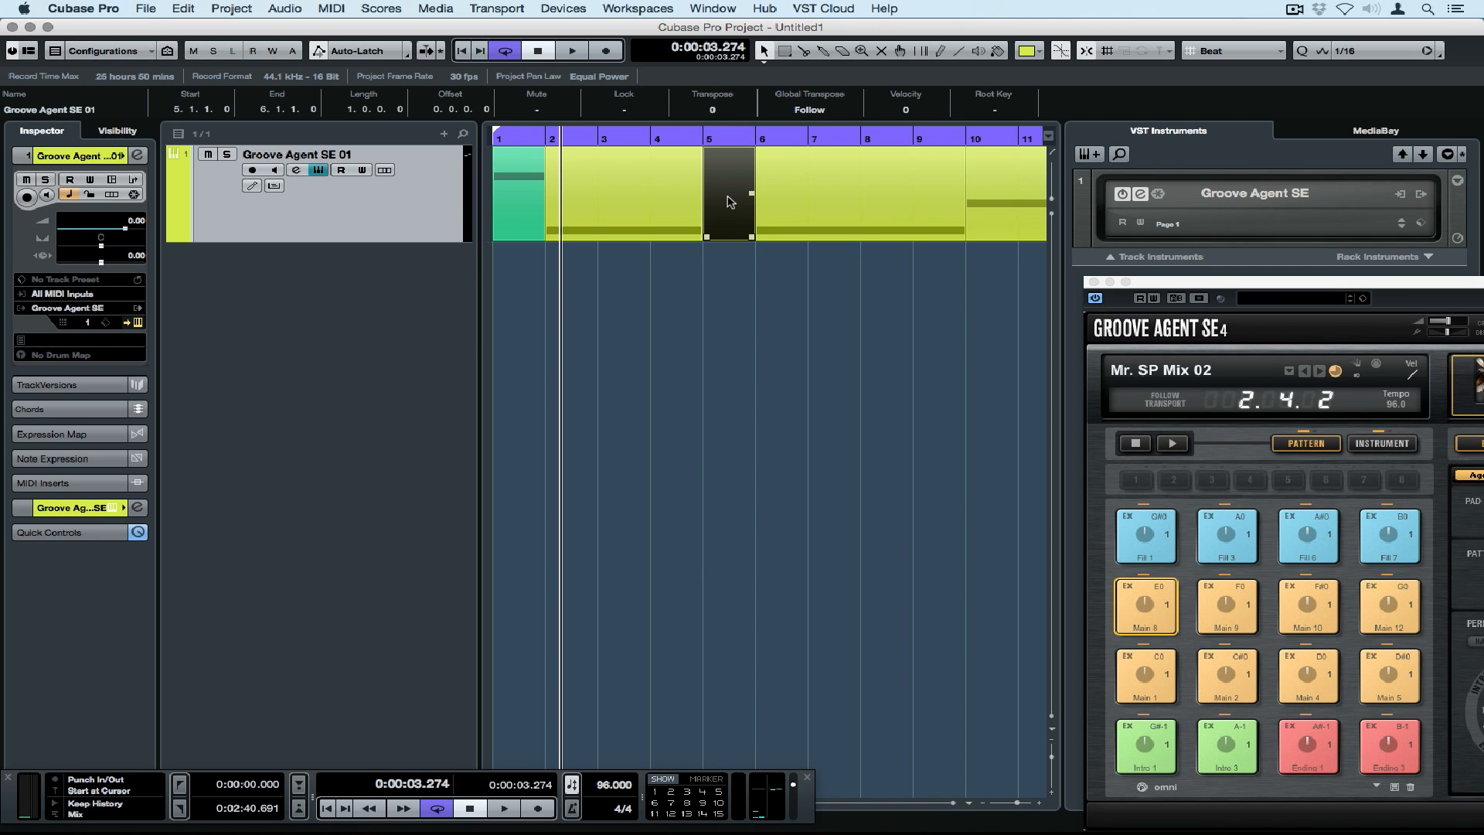
# Fill the one-bar part at bar 5 with a sustained A0 note for Fill 3 and close the Key Editor
pyautogui.doubleClick(729, 202)
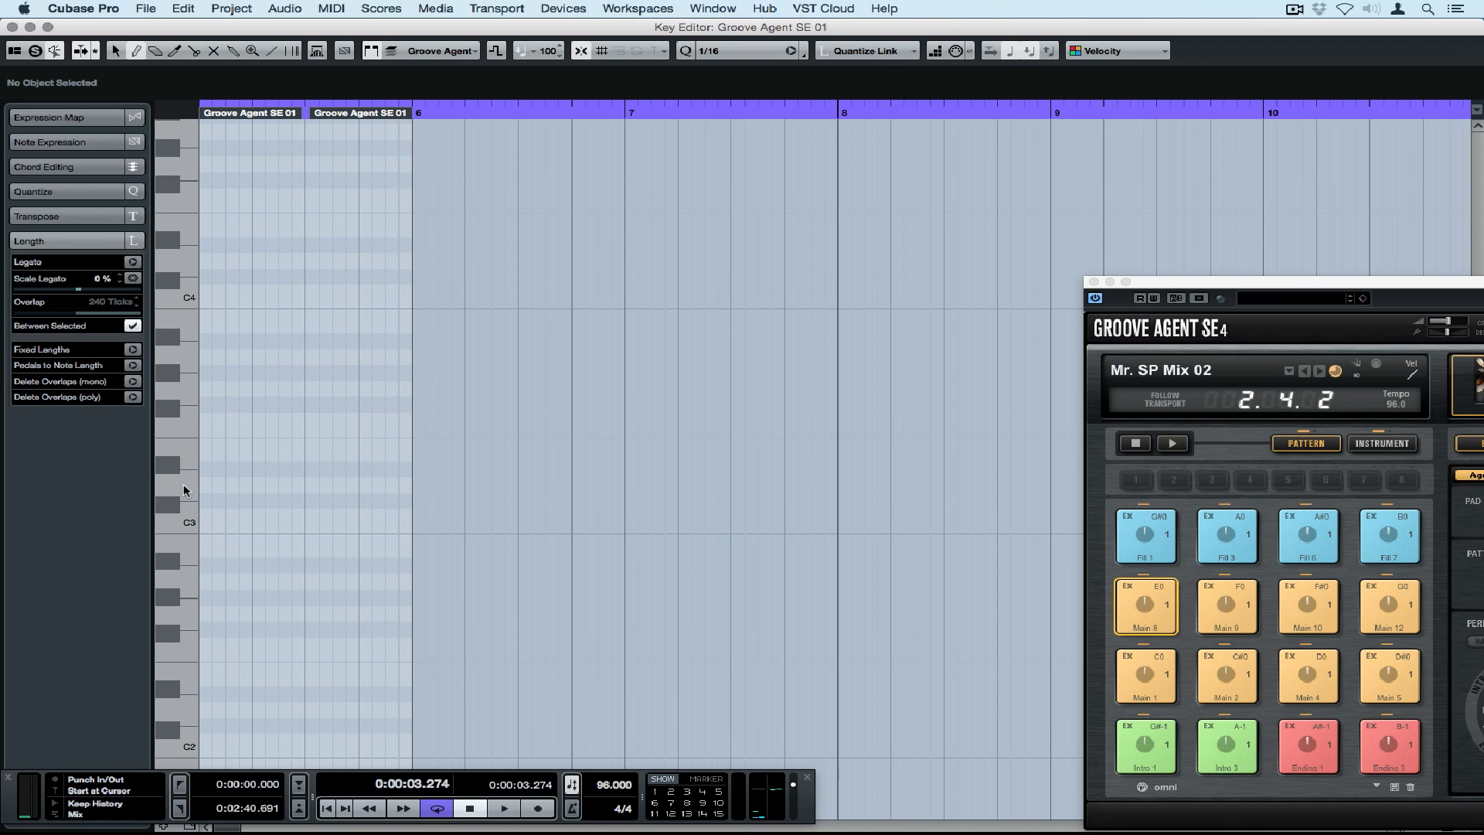
pyautogui.scroll(-10, 186, 568)
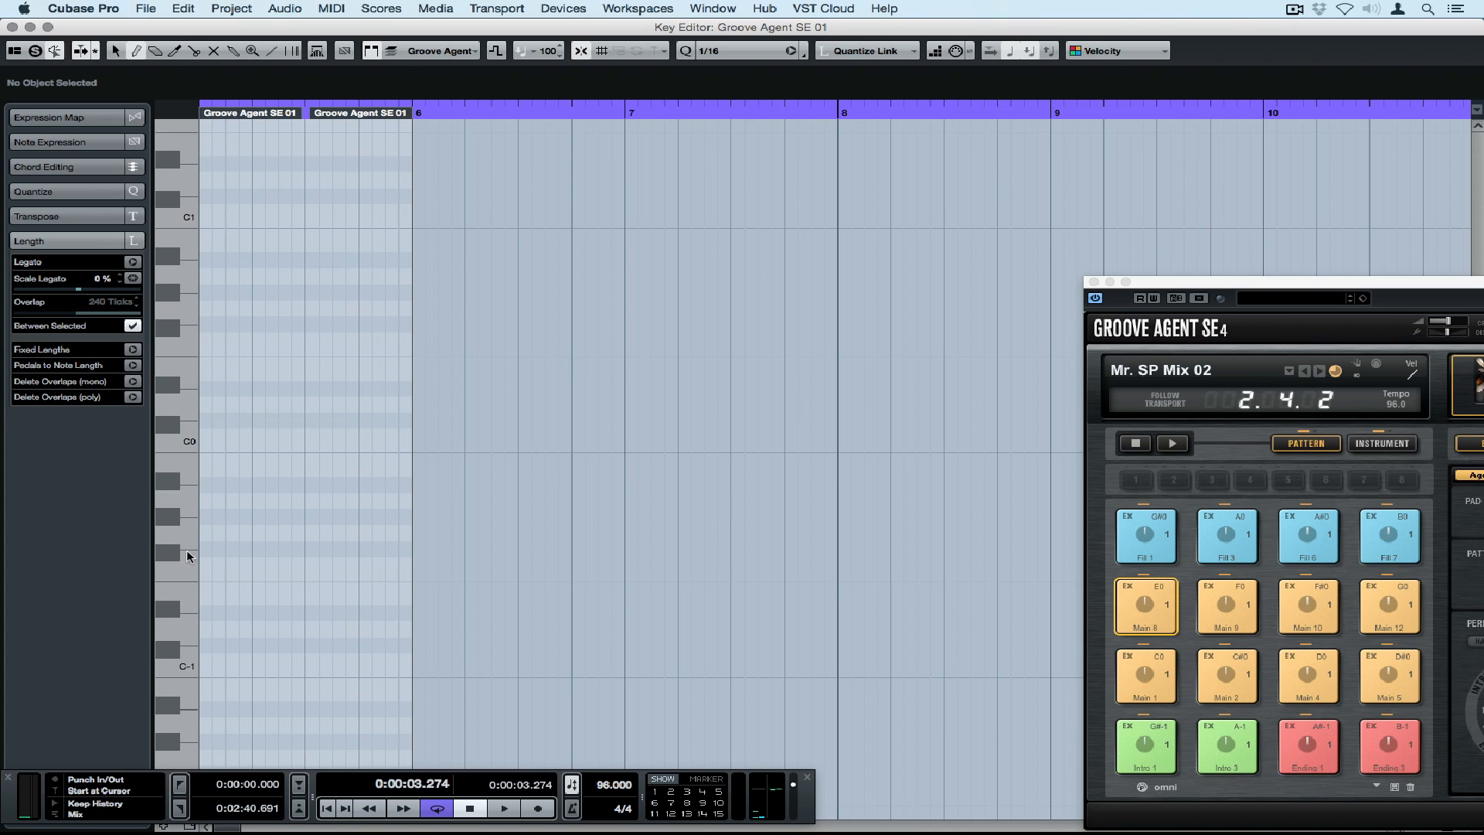
pyautogui.click(188, 308)
pyautogui.click(187, 279)
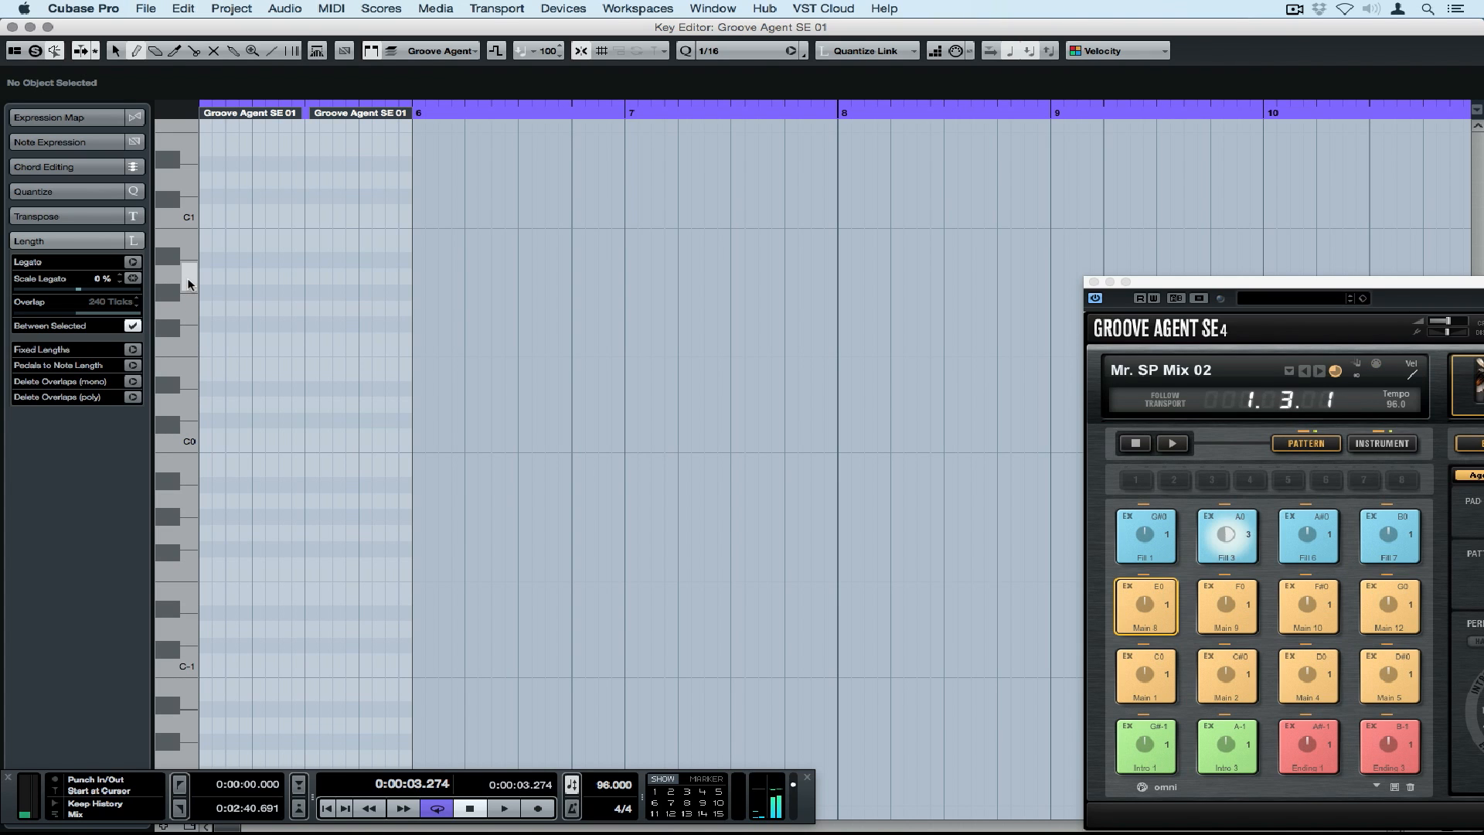
pyautogui.moveTo(204, 276); pyautogui.dragTo(412, 271)
pyautogui.press('Return')
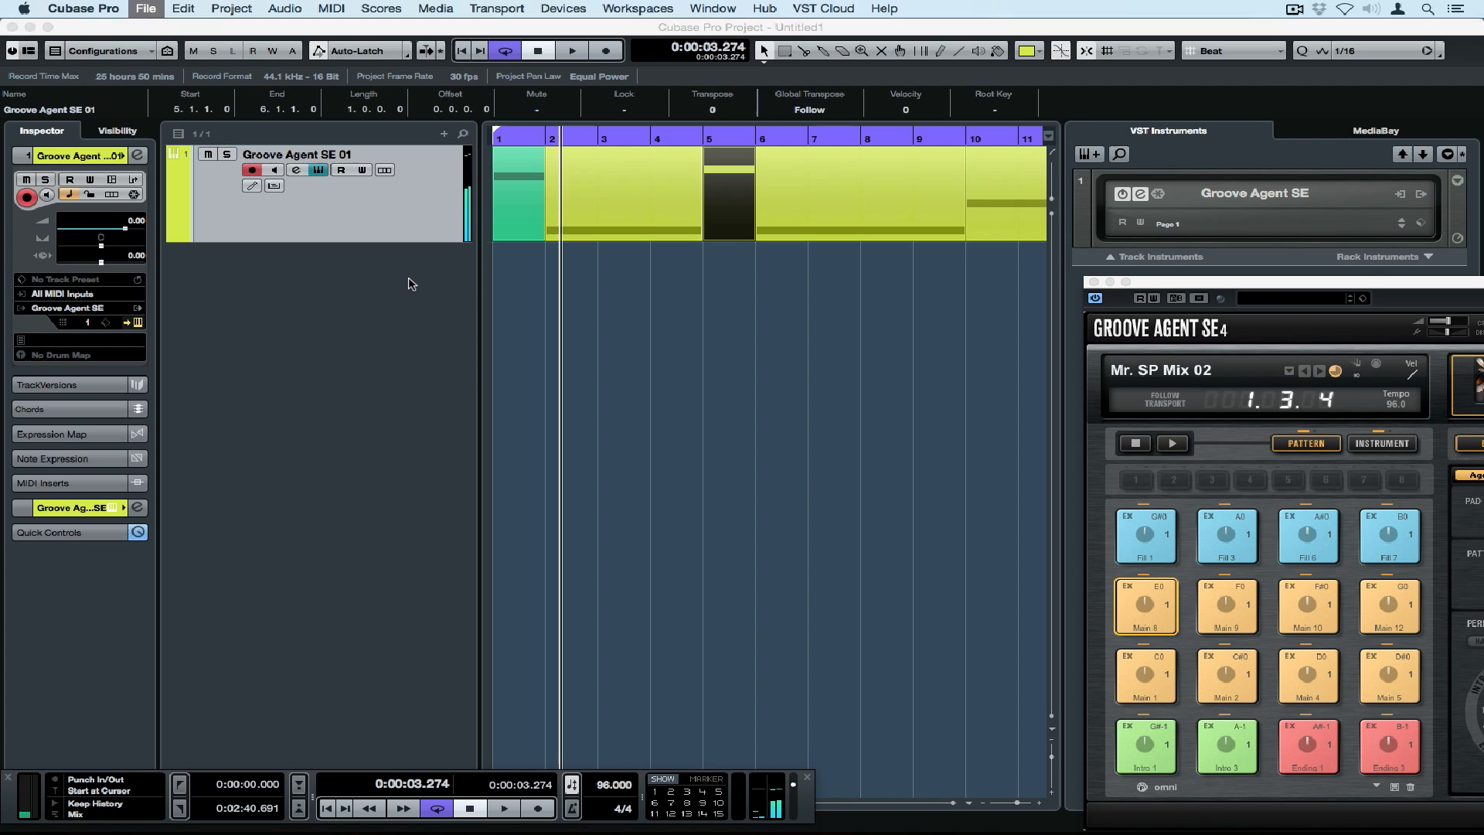
# Play the transition from bar 4 into the fill and assign Color 9 to the one-bar fill part at bar 5
pyautogui.click(663, 137)
pyautogui.press('space')
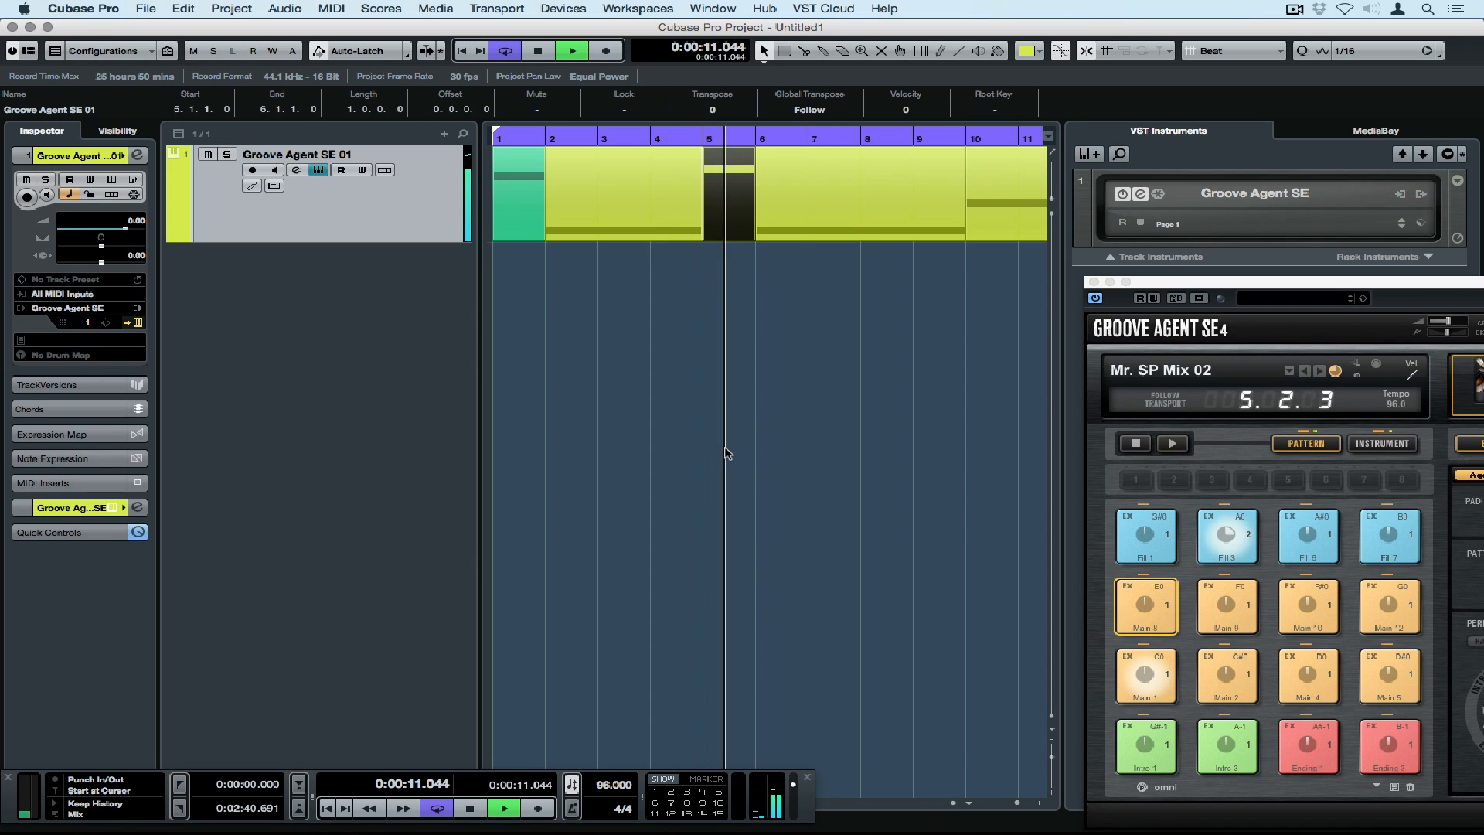
pyautogui.press('space')
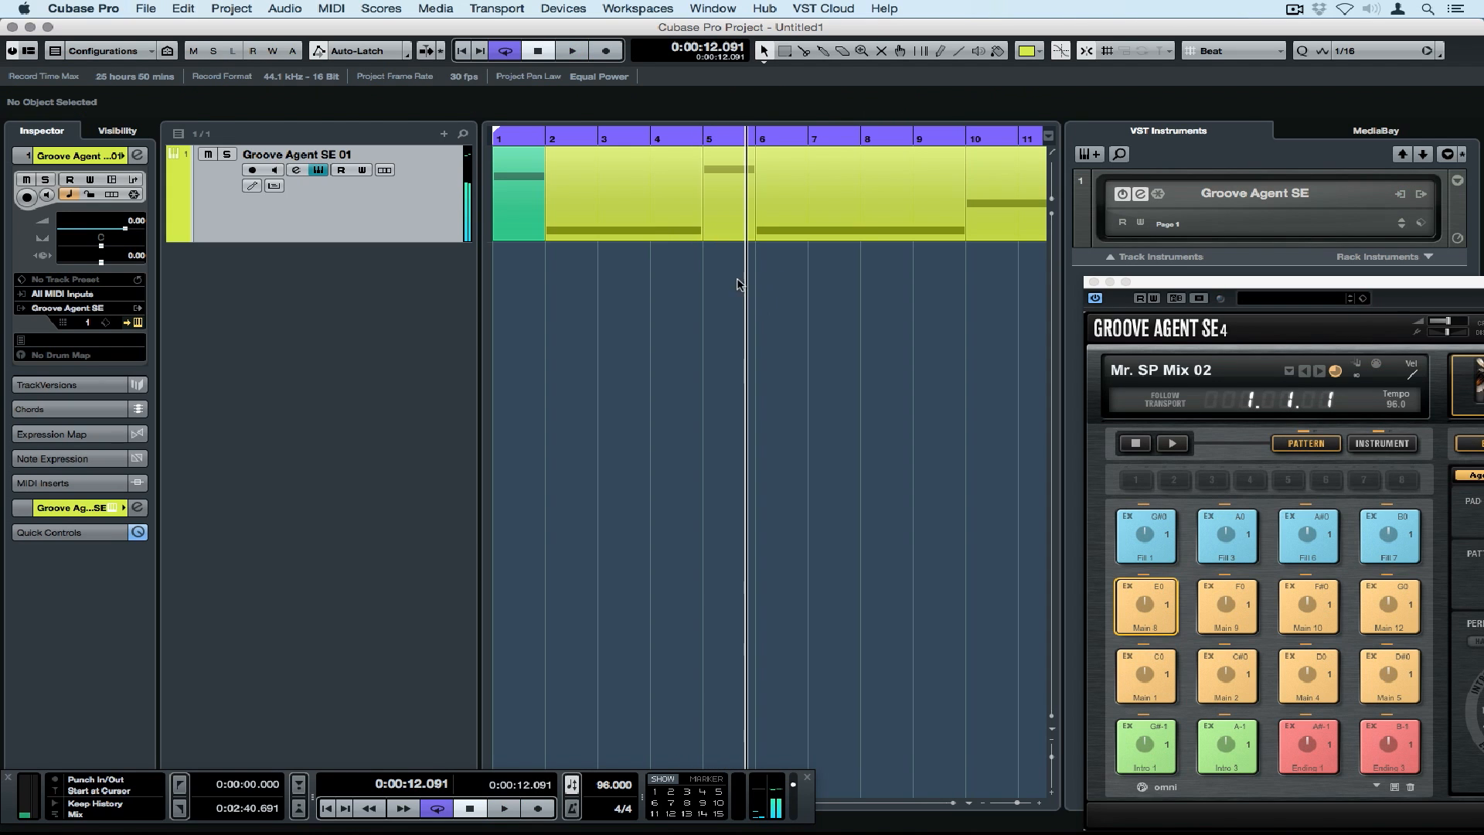
pyautogui.click(1041, 51)
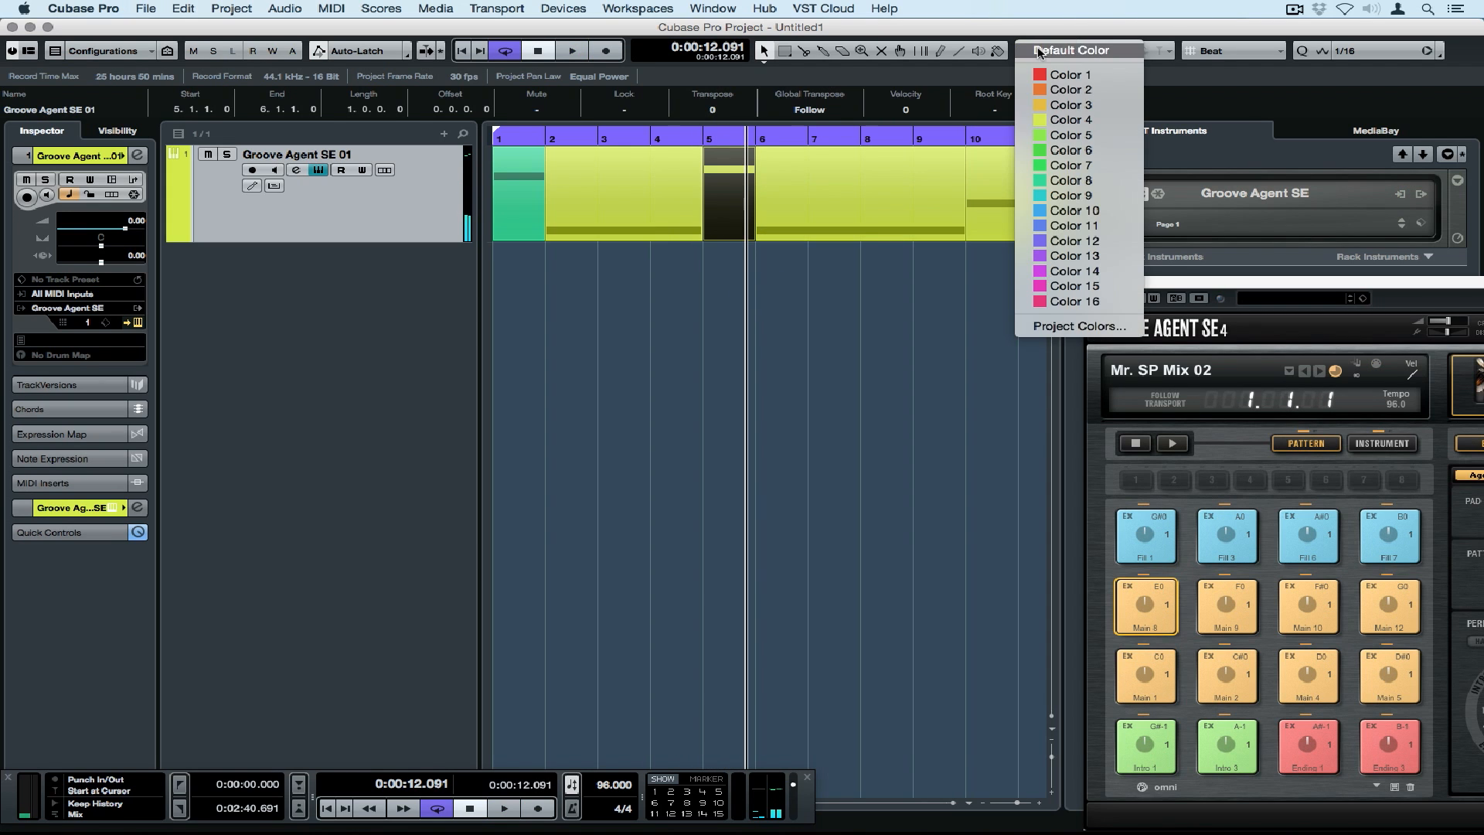
pyautogui.click(1059, 195)
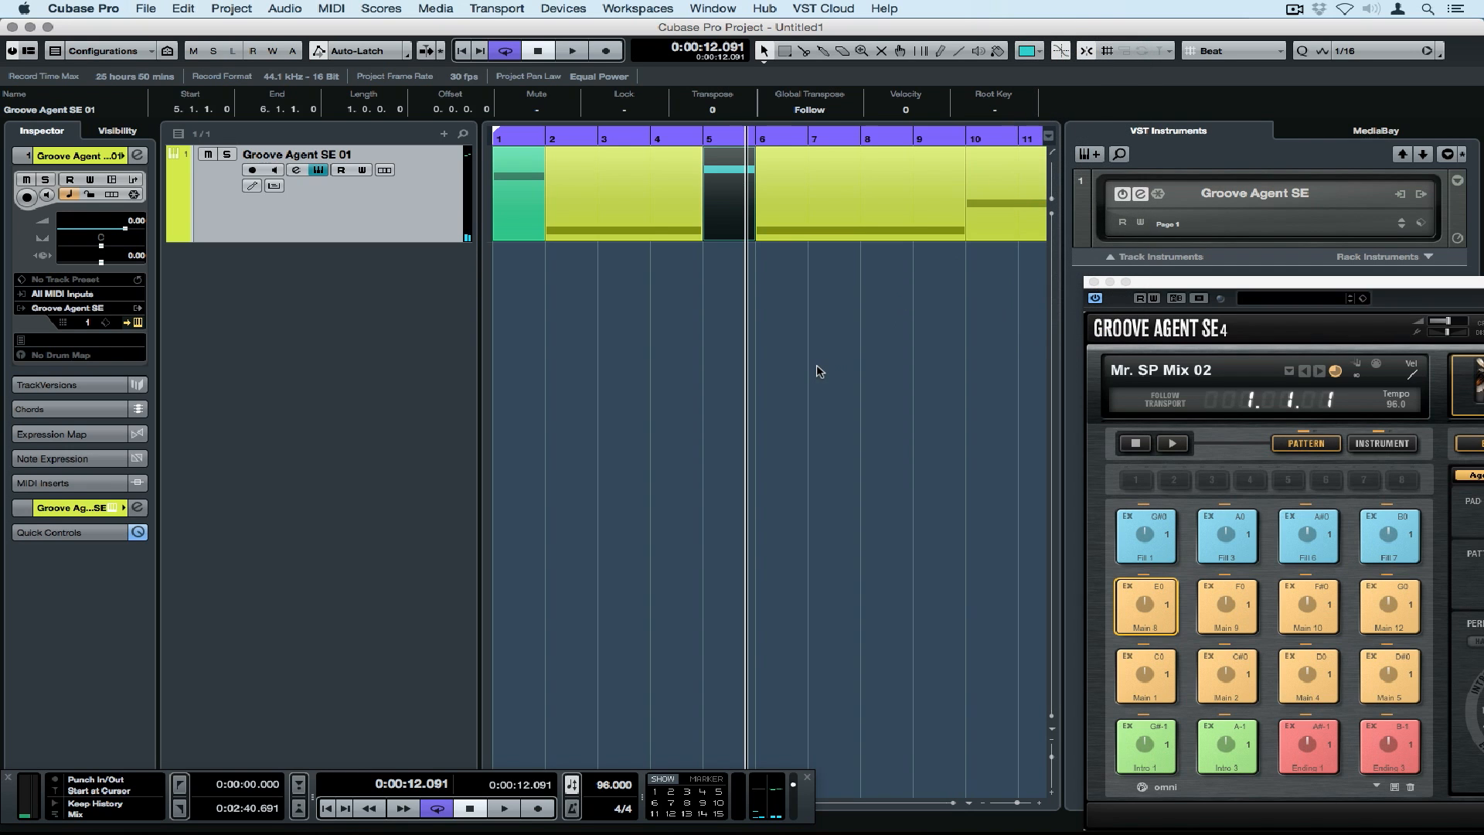
pyautogui.click(820, 371)
# Shorten the second main part to end at bar 9, and draw a one-bar part from bar 9 to bar 10 for the auditioned Fill 7
pyautogui.hscroll(5, 818, 368)
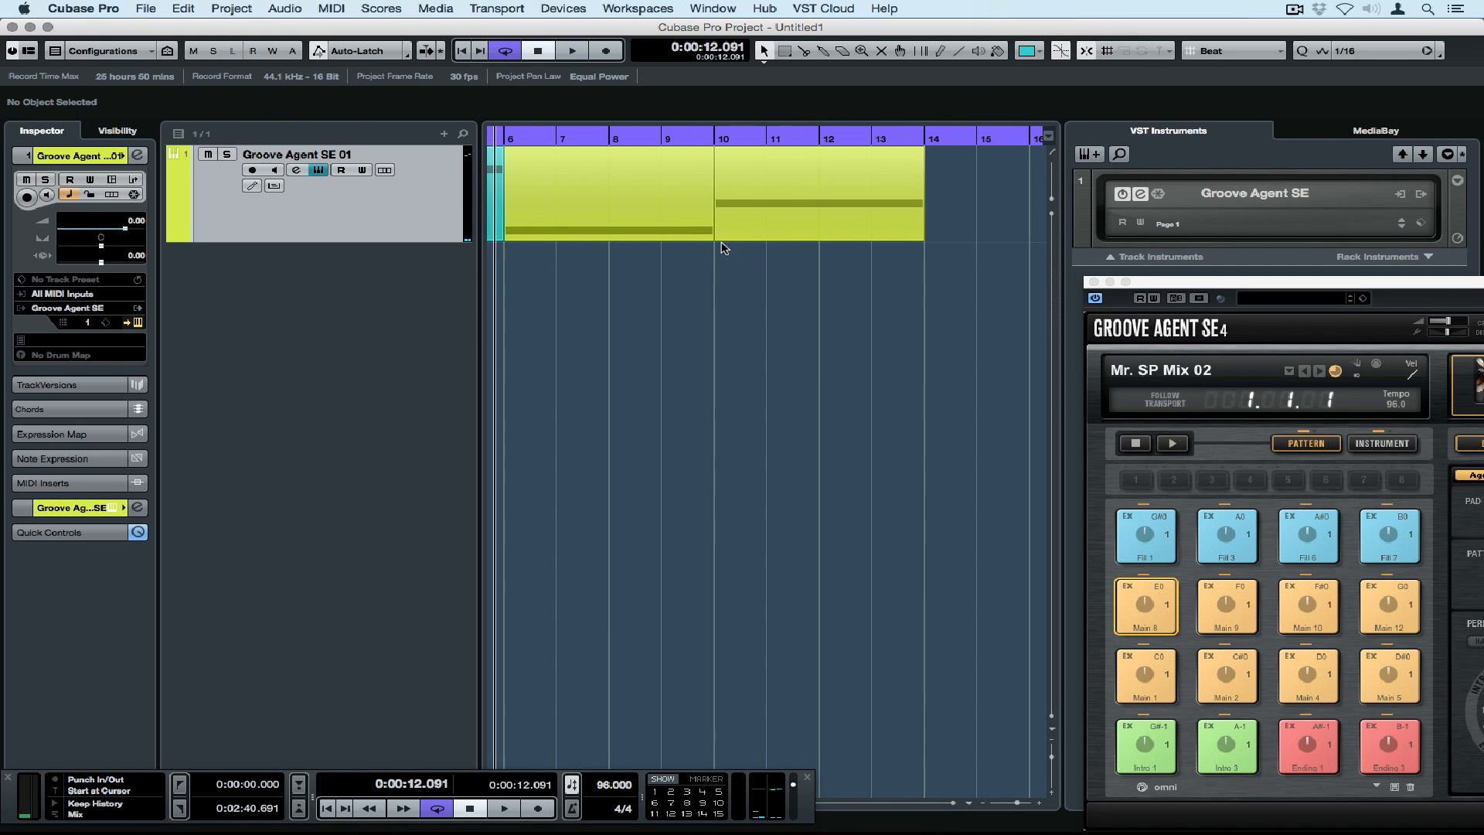
pyautogui.moveTo(711, 236); pyautogui.dragTo(660, 236)
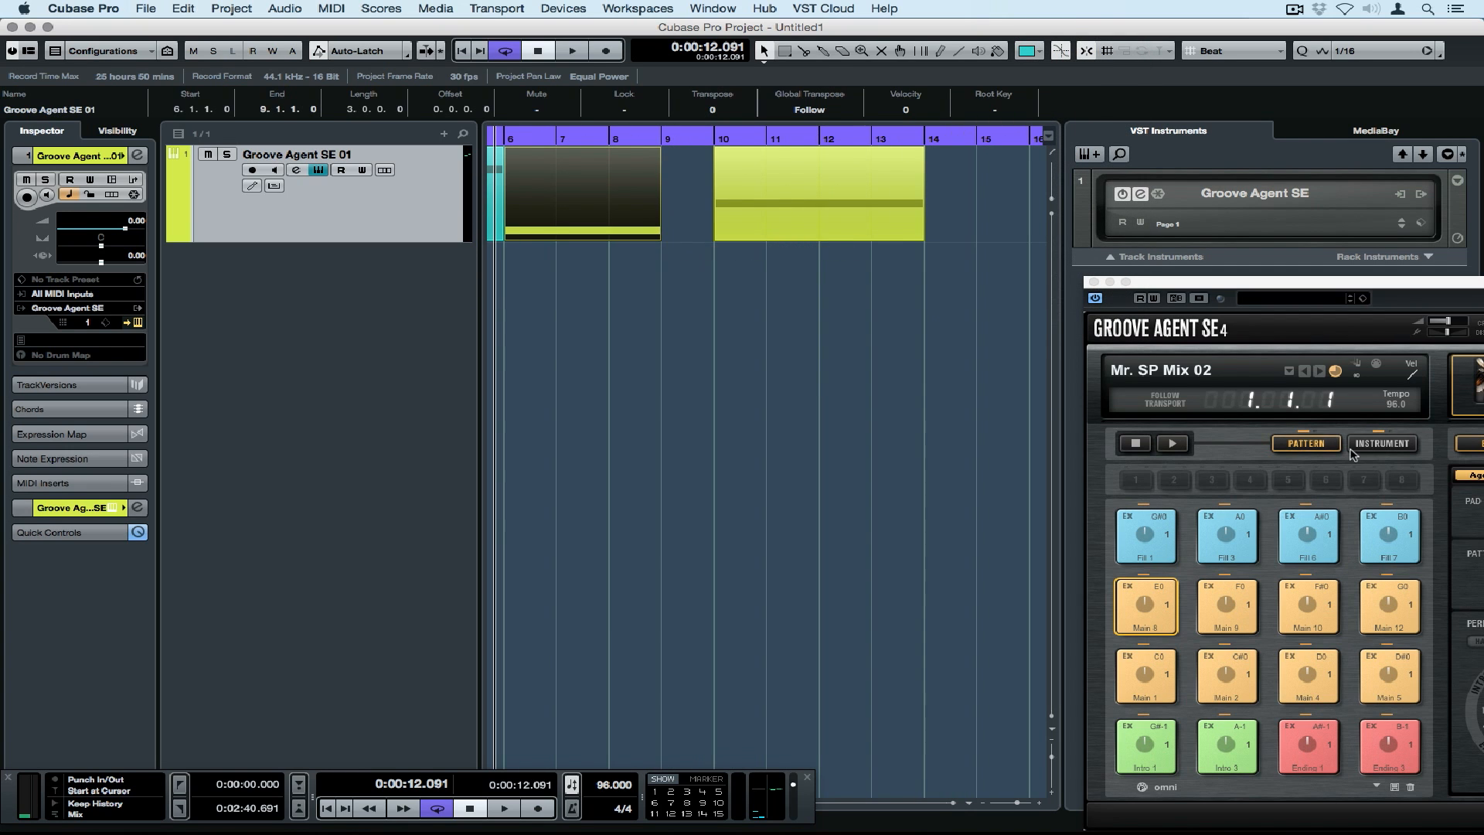
pyautogui.click(1372, 520)
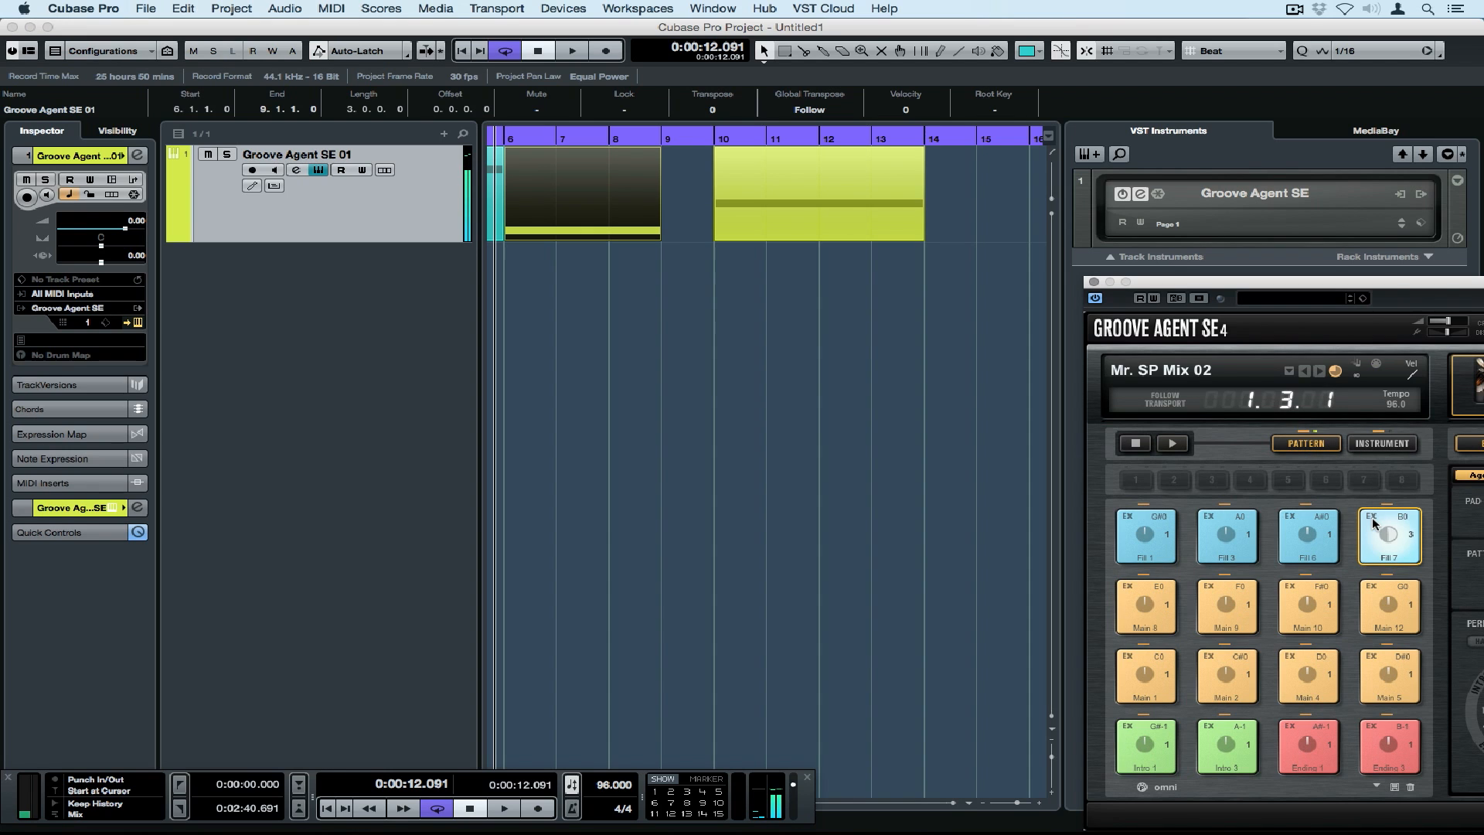
pyautogui.click(938, 51)
pyautogui.moveTo(663, 196); pyautogui.dragTo(717, 199)
# Fill the one-bar part at bar 9 with a sustained B0 note for Fill 7 and assign Color 9 to the part
pyautogui.press('Return')
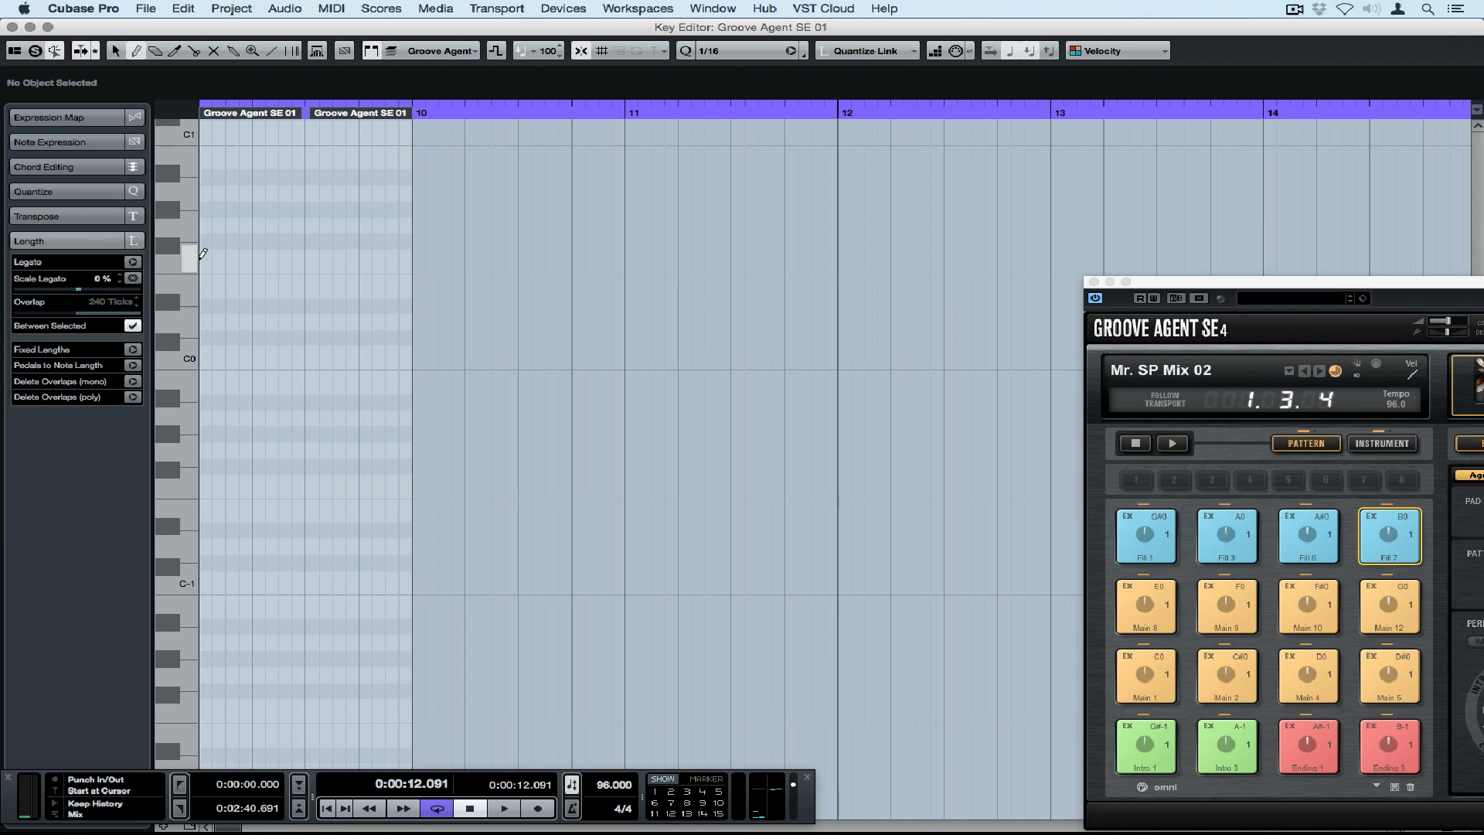
pyautogui.click(194, 160)
pyautogui.moveTo(207, 153); pyautogui.dragTo(411, 153)
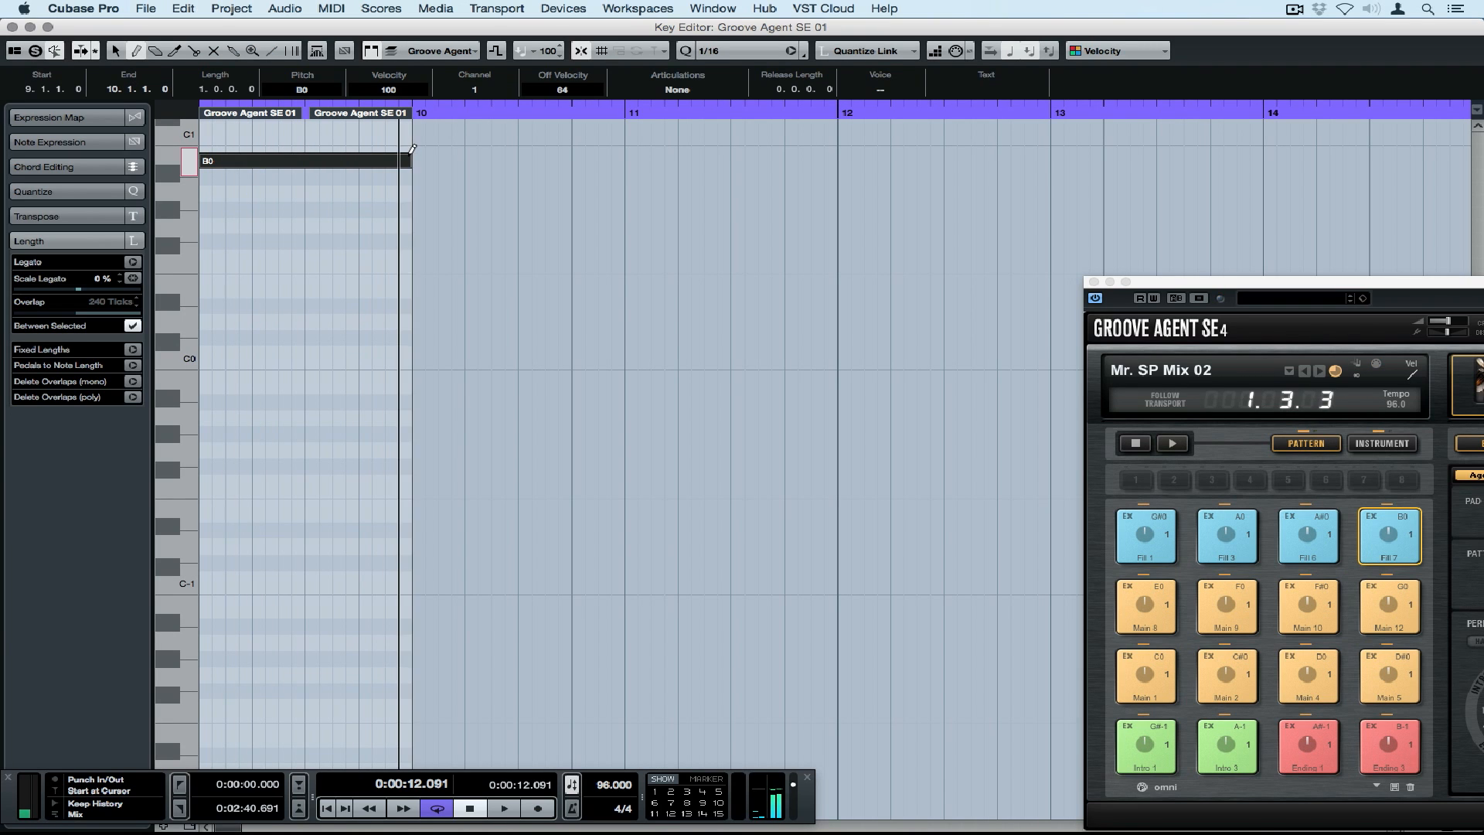
pyautogui.press('Return')
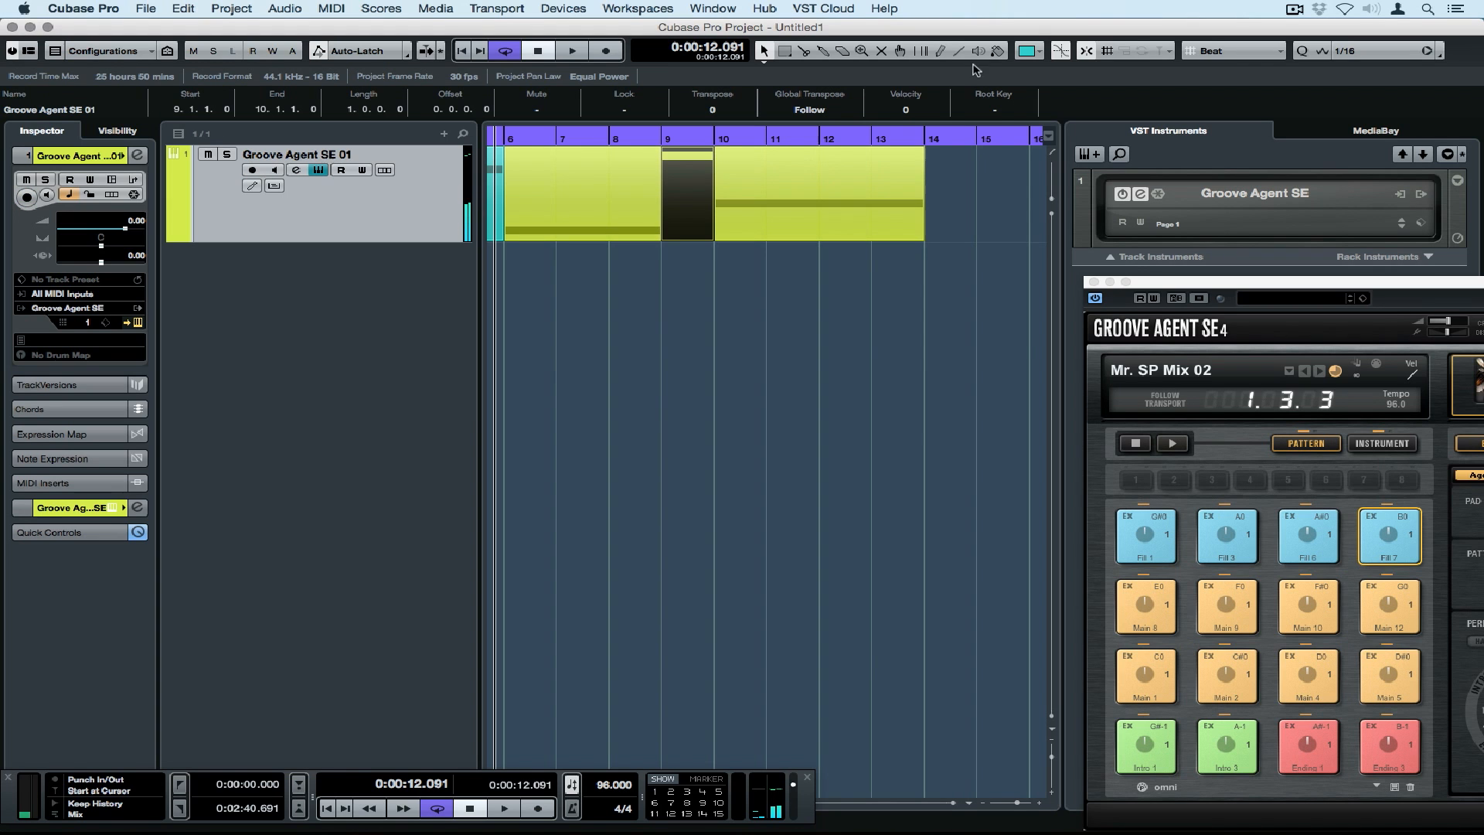
pyautogui.click(1021, 51)
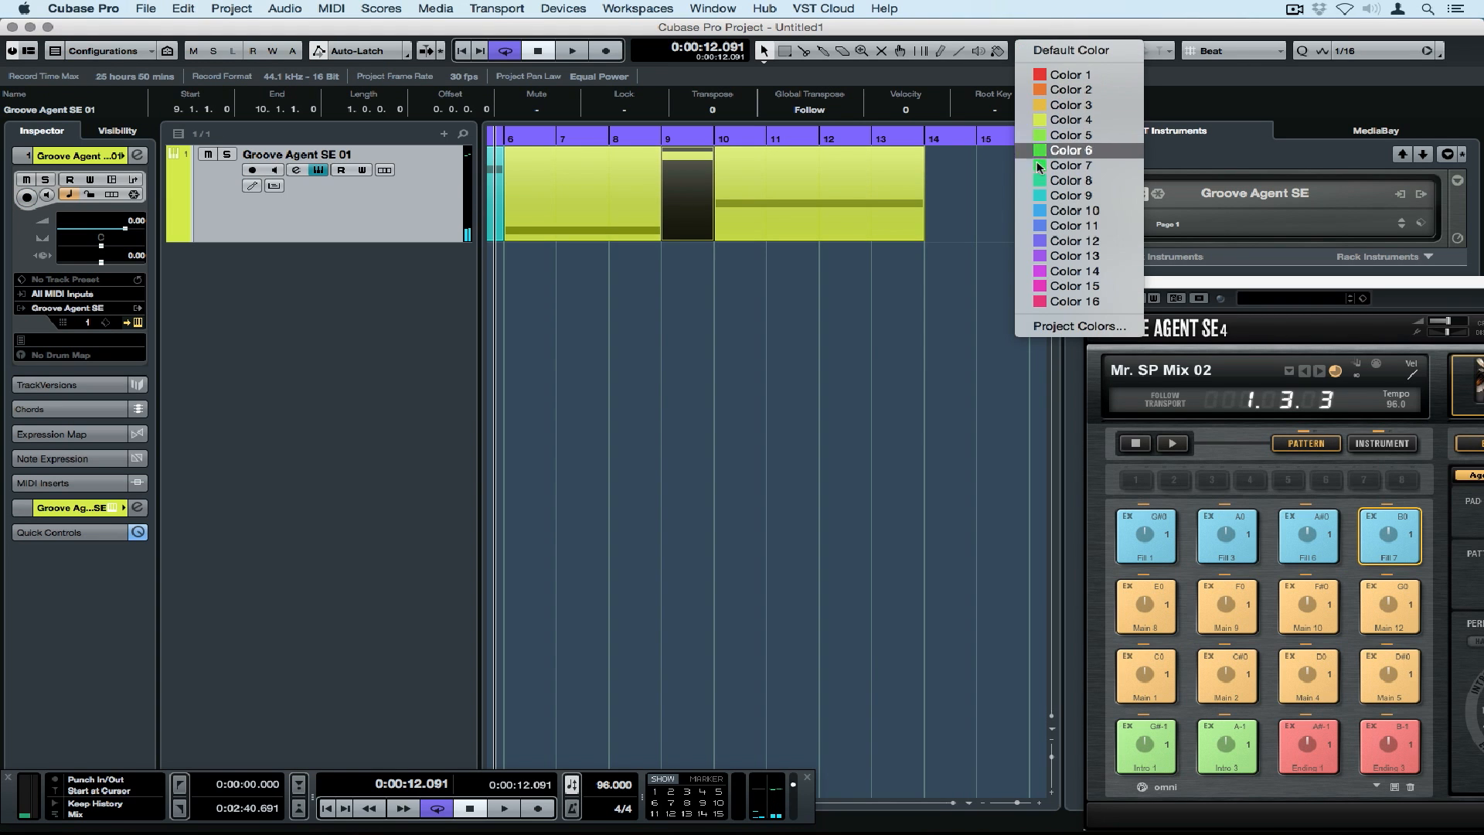
pyautogui.click(1043, 196)
# Move the Groove Agent SE window so its whole interface shows and play the intro from the project start
pyautogui.scroll(-3, 840, 363)
pyautogui.moveTo(1220, 284); pyautogui.dragTo(564, 258)
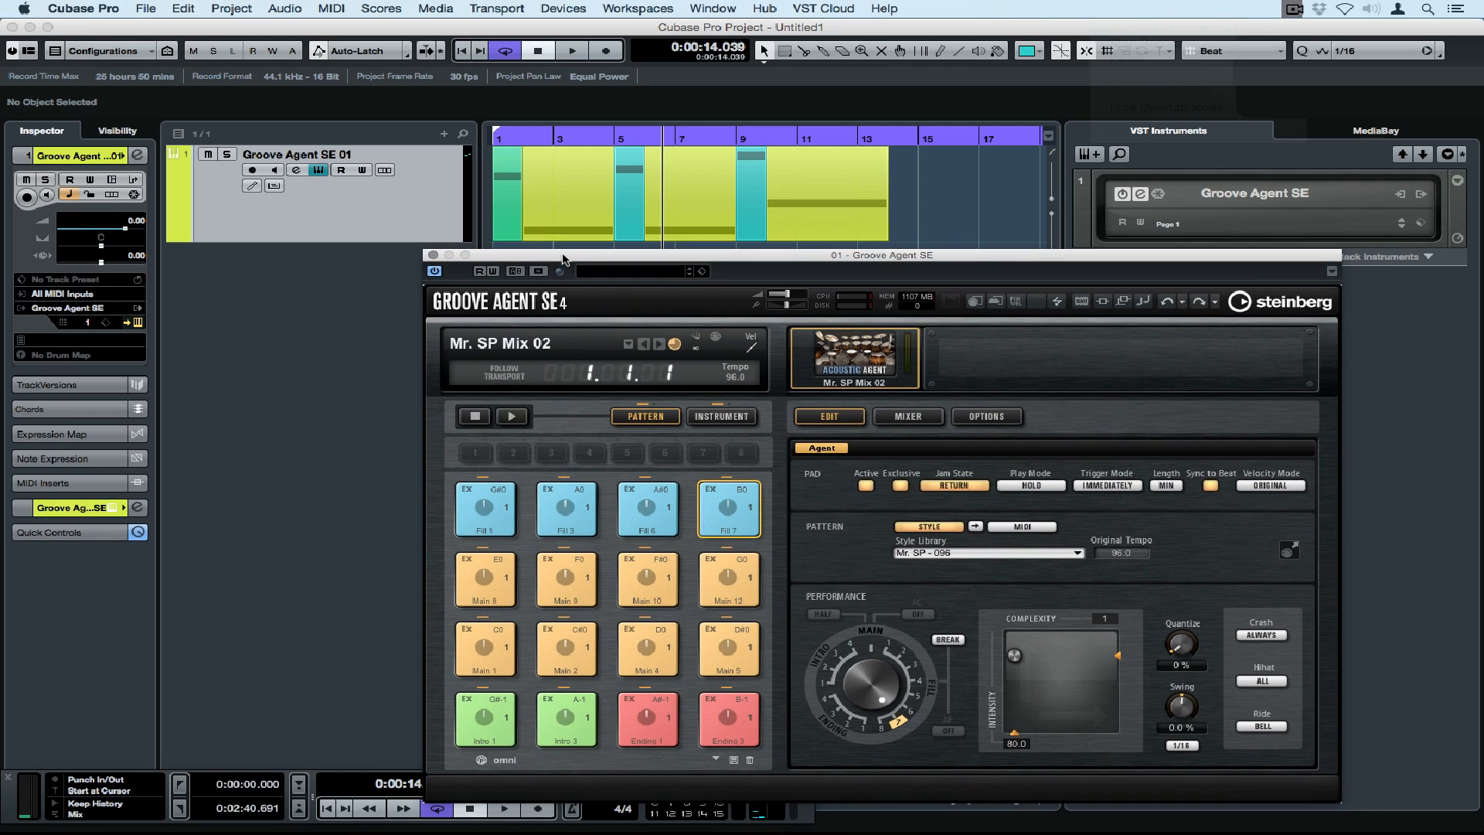
pyautogui.press('space')
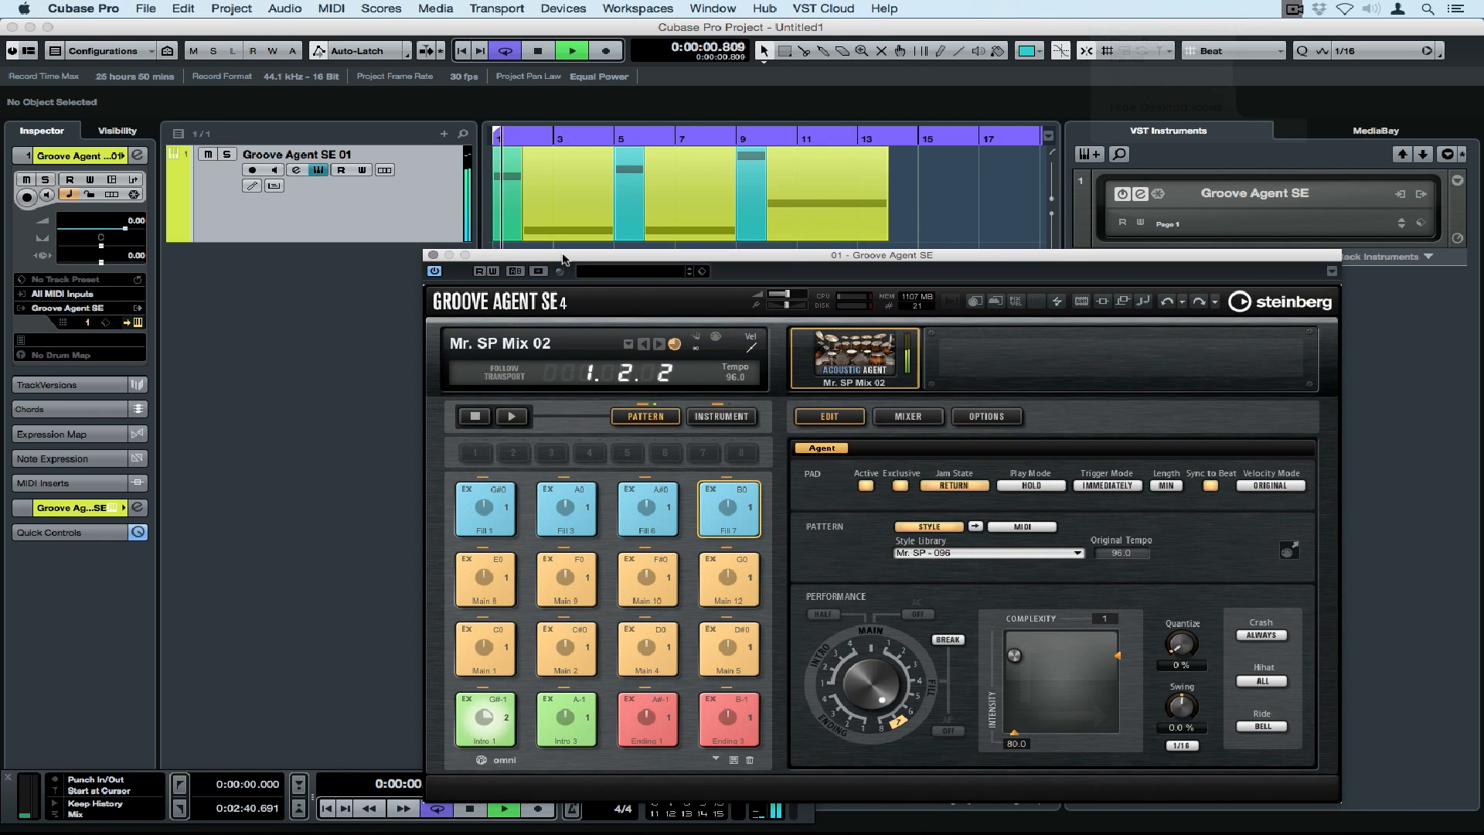
pyautogui.press('space')
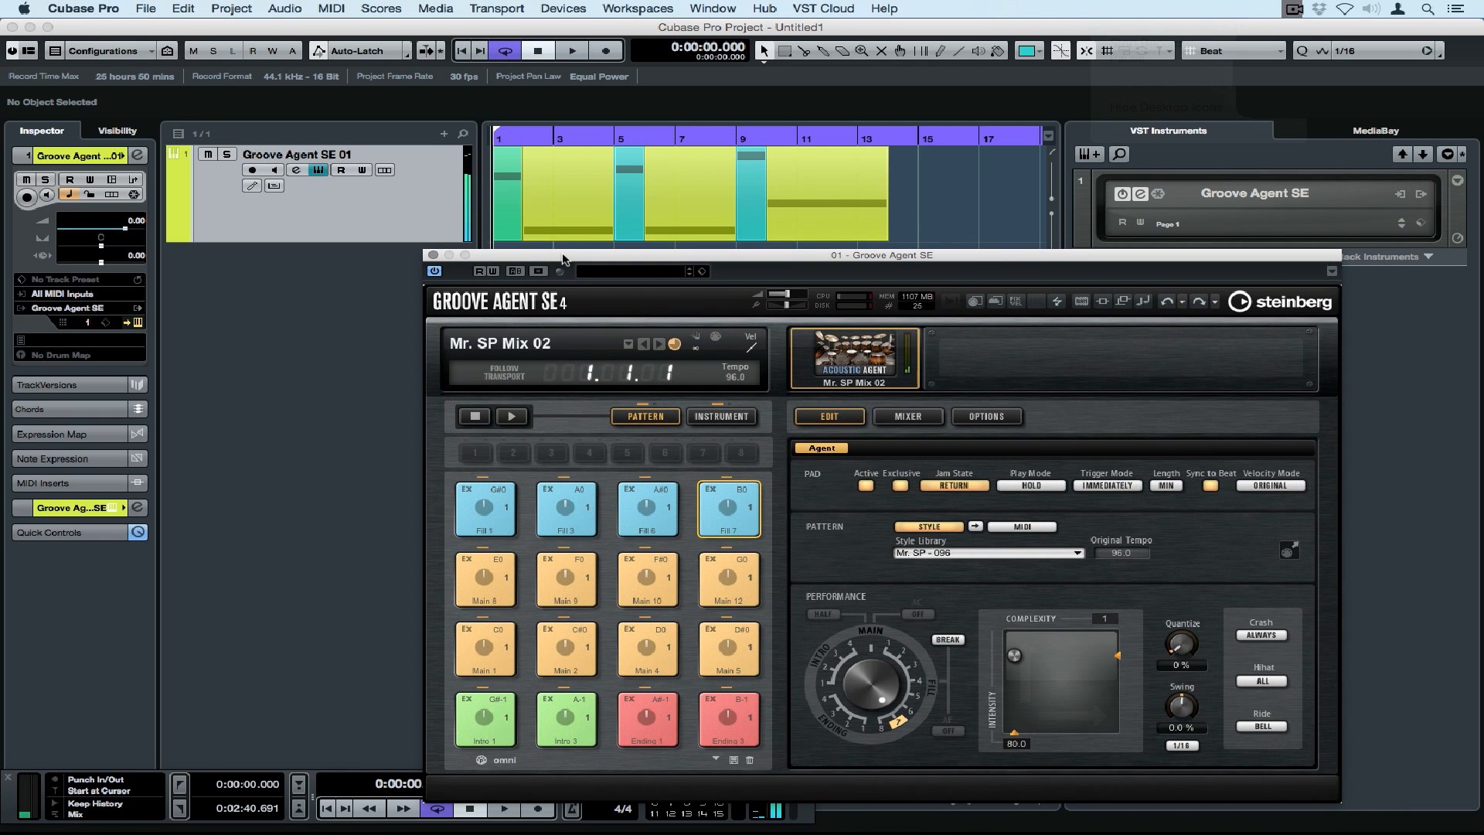
# Select the Intro 1 pad, change its intro style part in the Performance section and play it from the project start
pyautogui.click(485, 718)
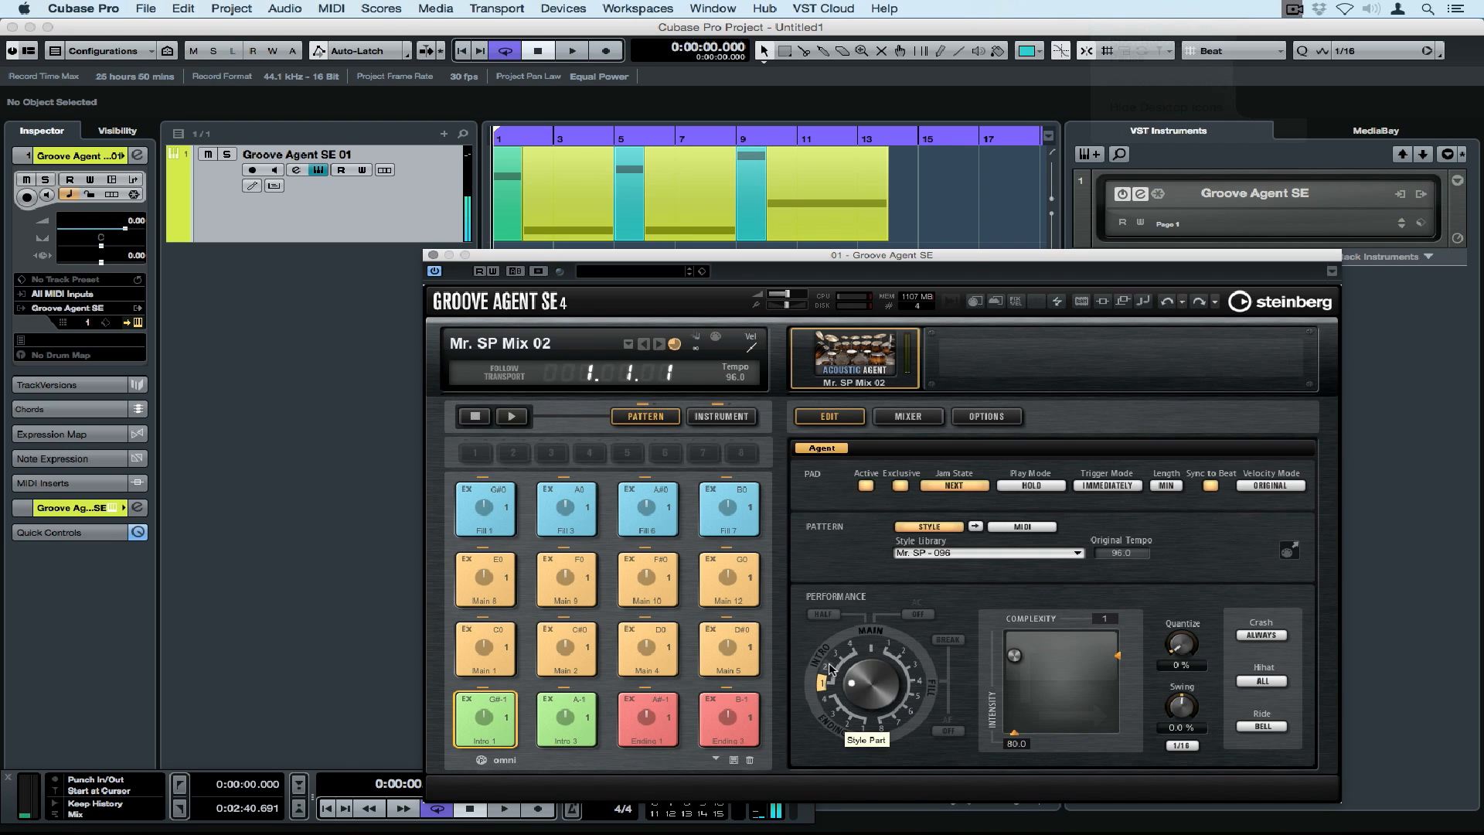
pyautogui.press('space')
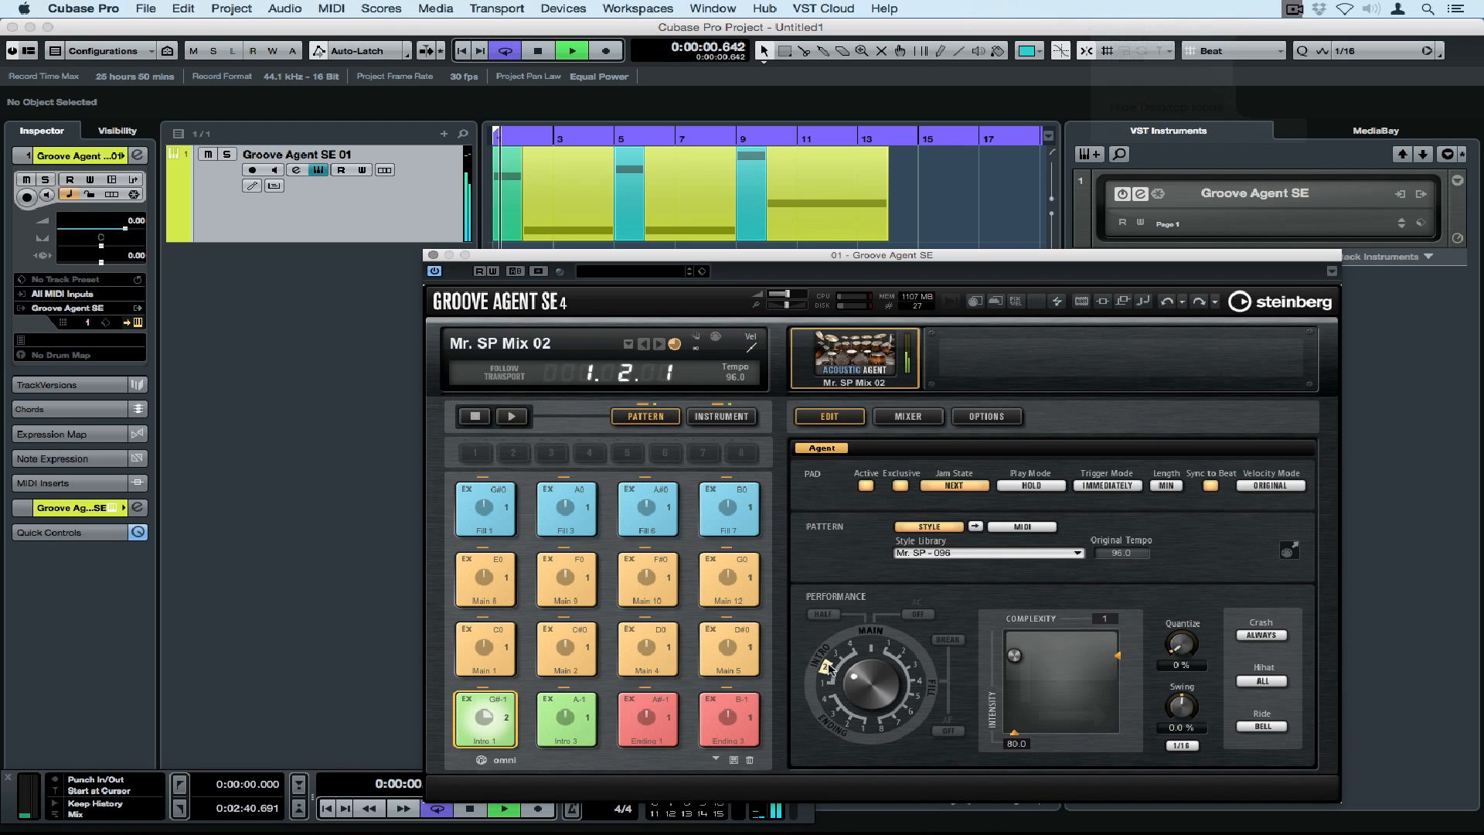
pyautogui.press('space')
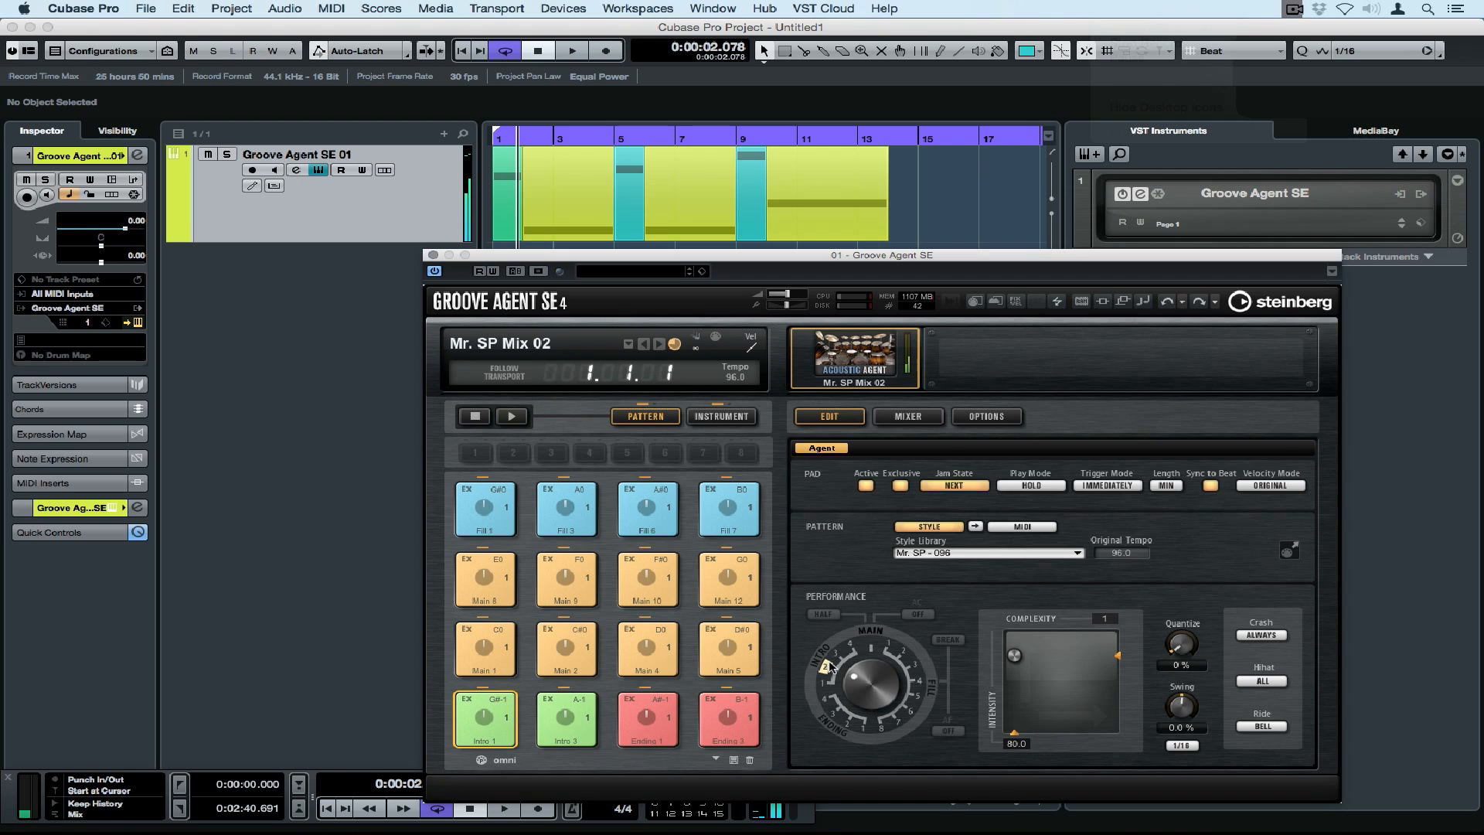
# Try other intro style parts for the Intro 1 pad in the Performance section and play them from the project start
pyautogui.press('space')
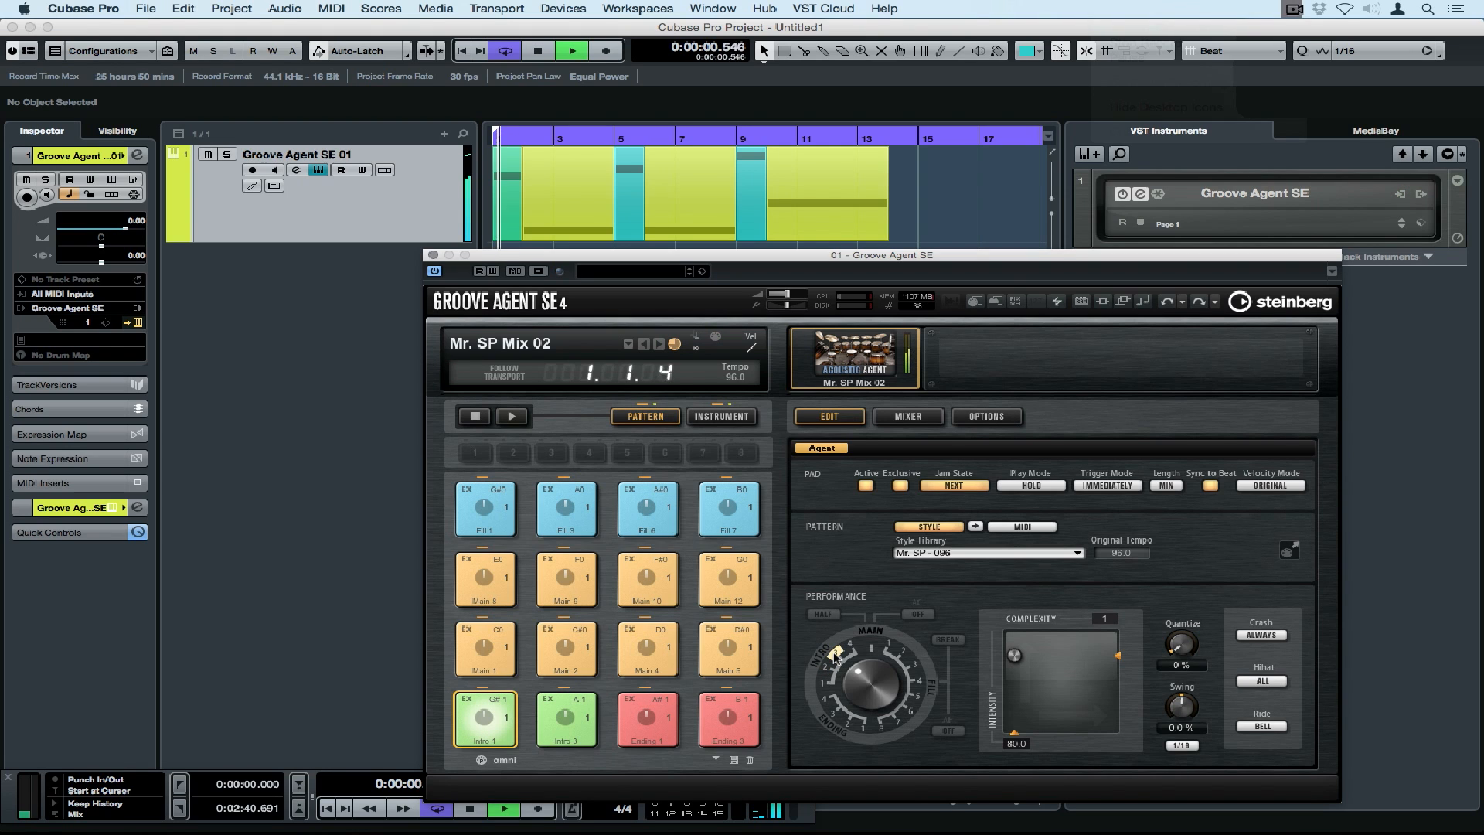
pyautogui.press('space')
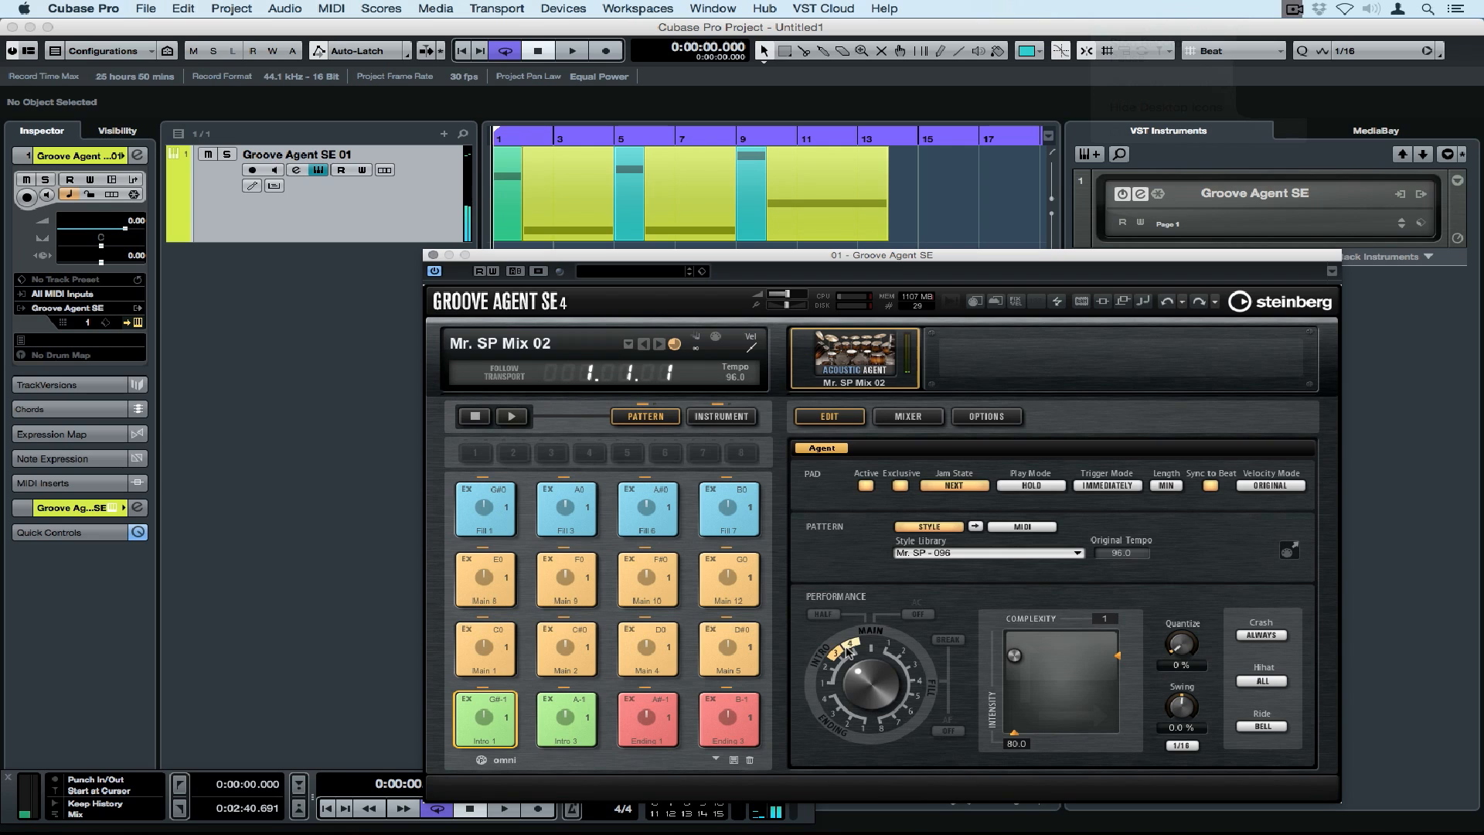
pyautogui.press('space')
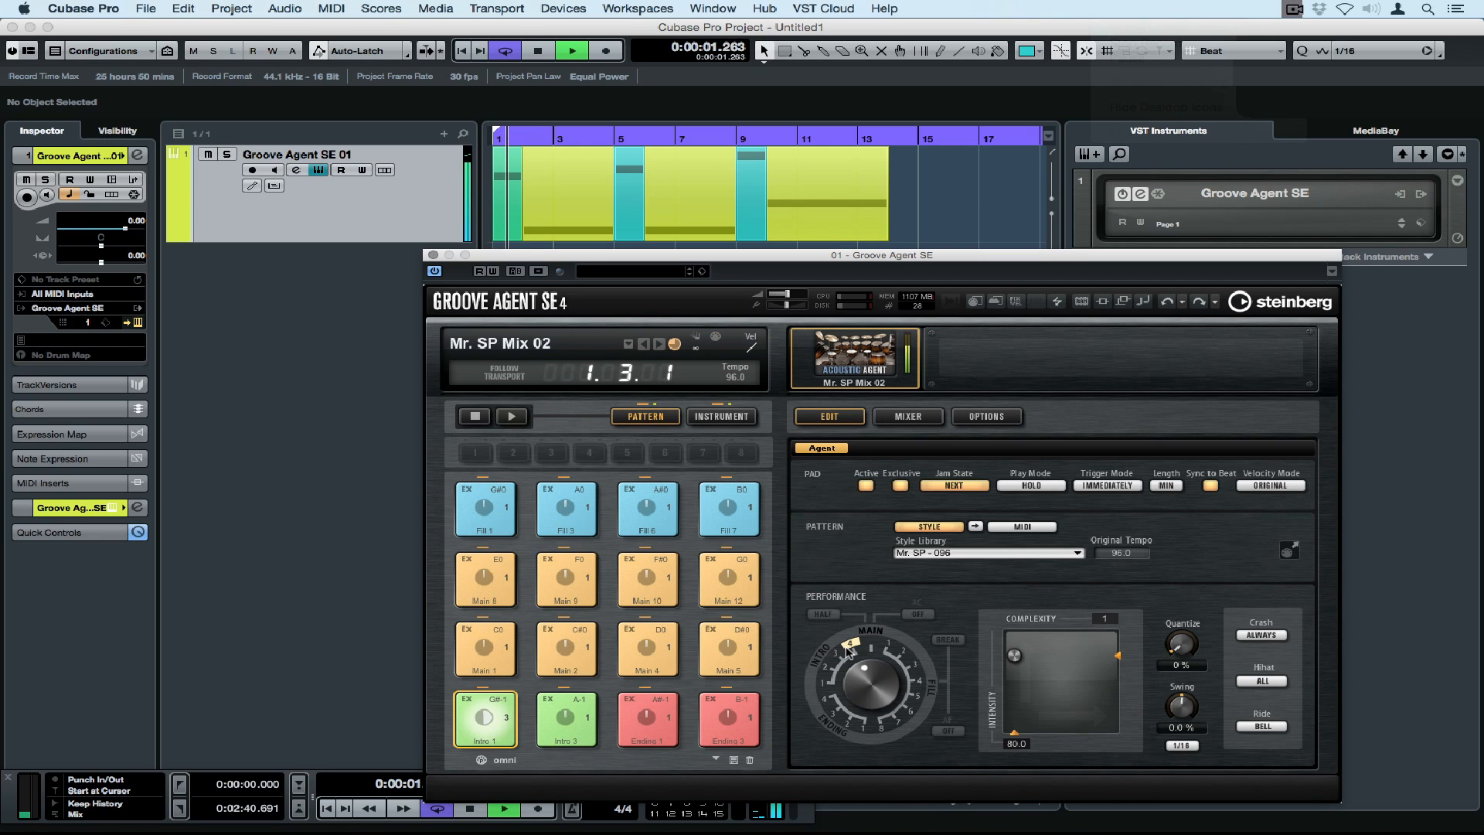
pyautogui.press('space')
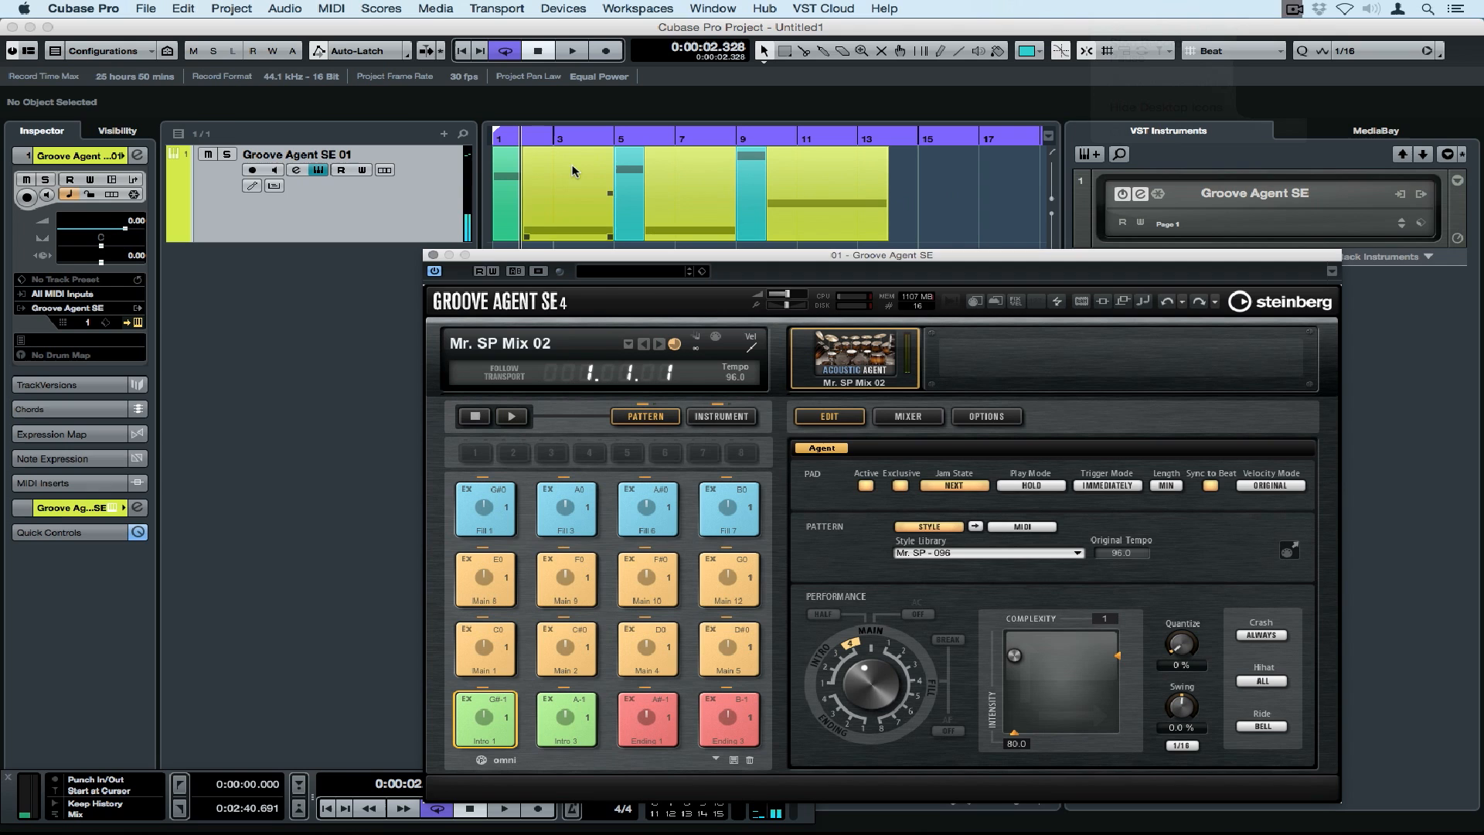
# Select the main part at bar 2 and the Main 1 pad, and play the pattern while trying a higher Complexity
pyautogui.click(549, 176)
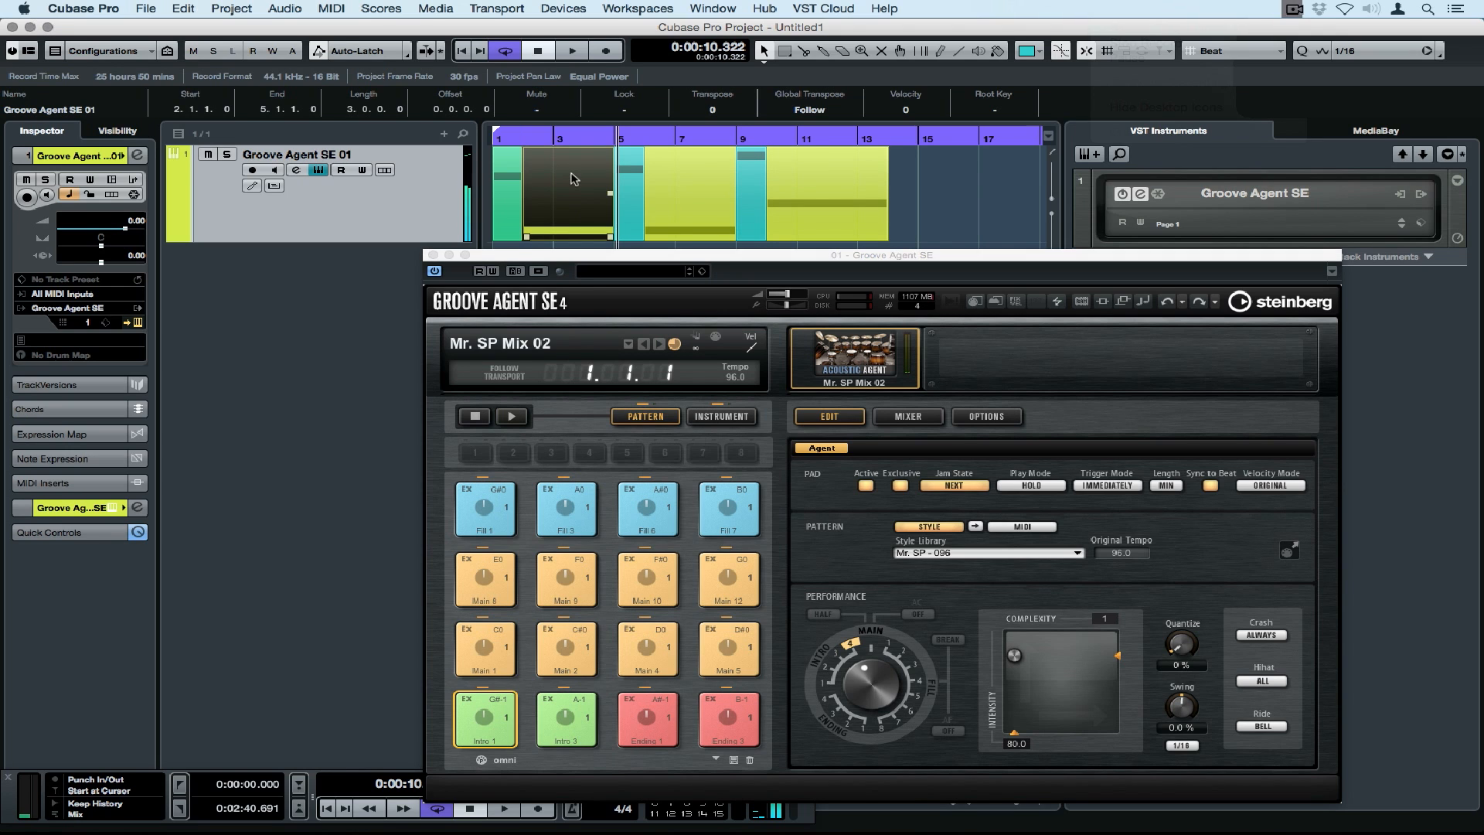
pyautogui.click(489, 643)
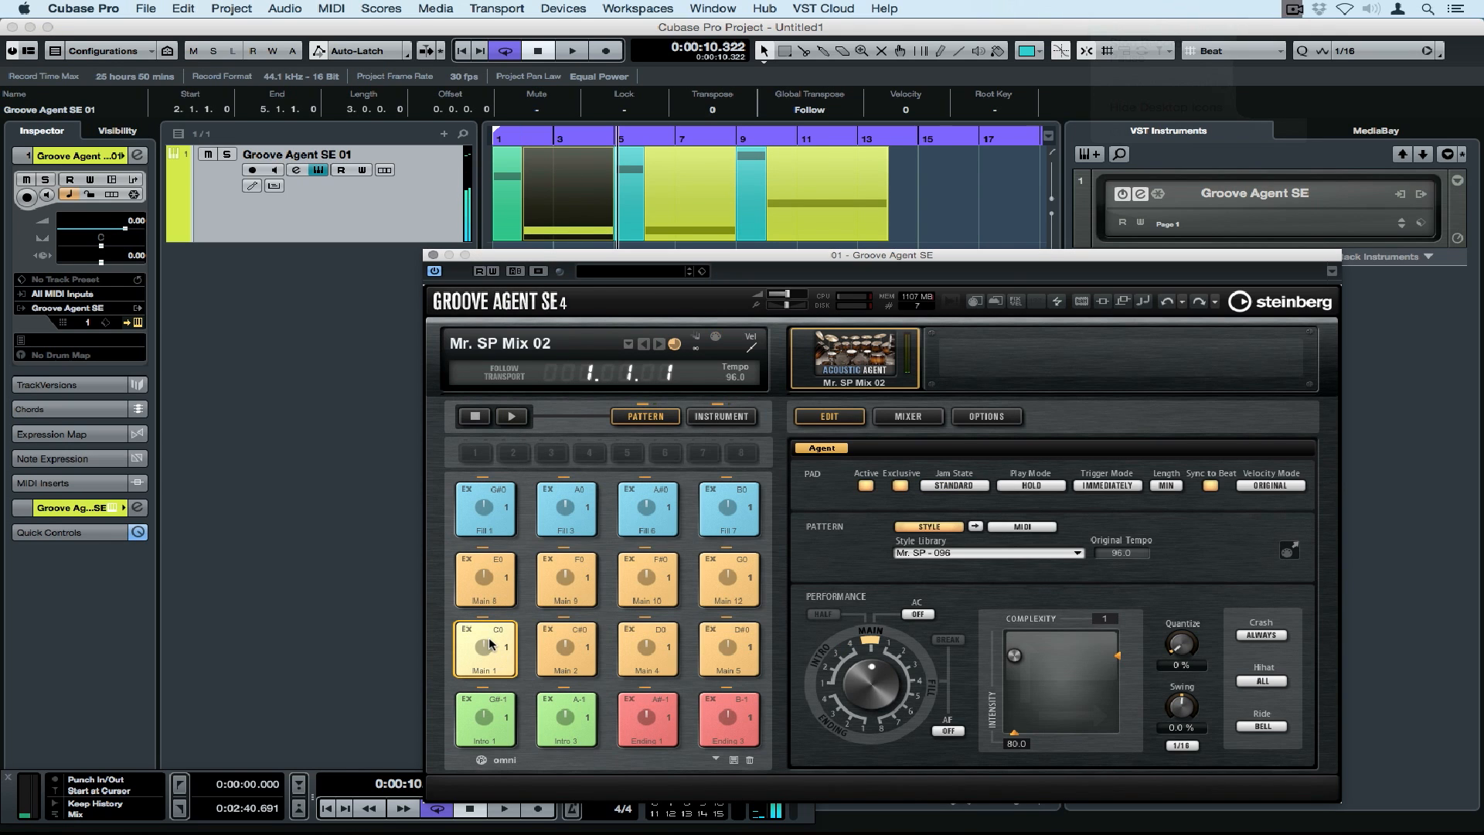
pyautogui.press('space')
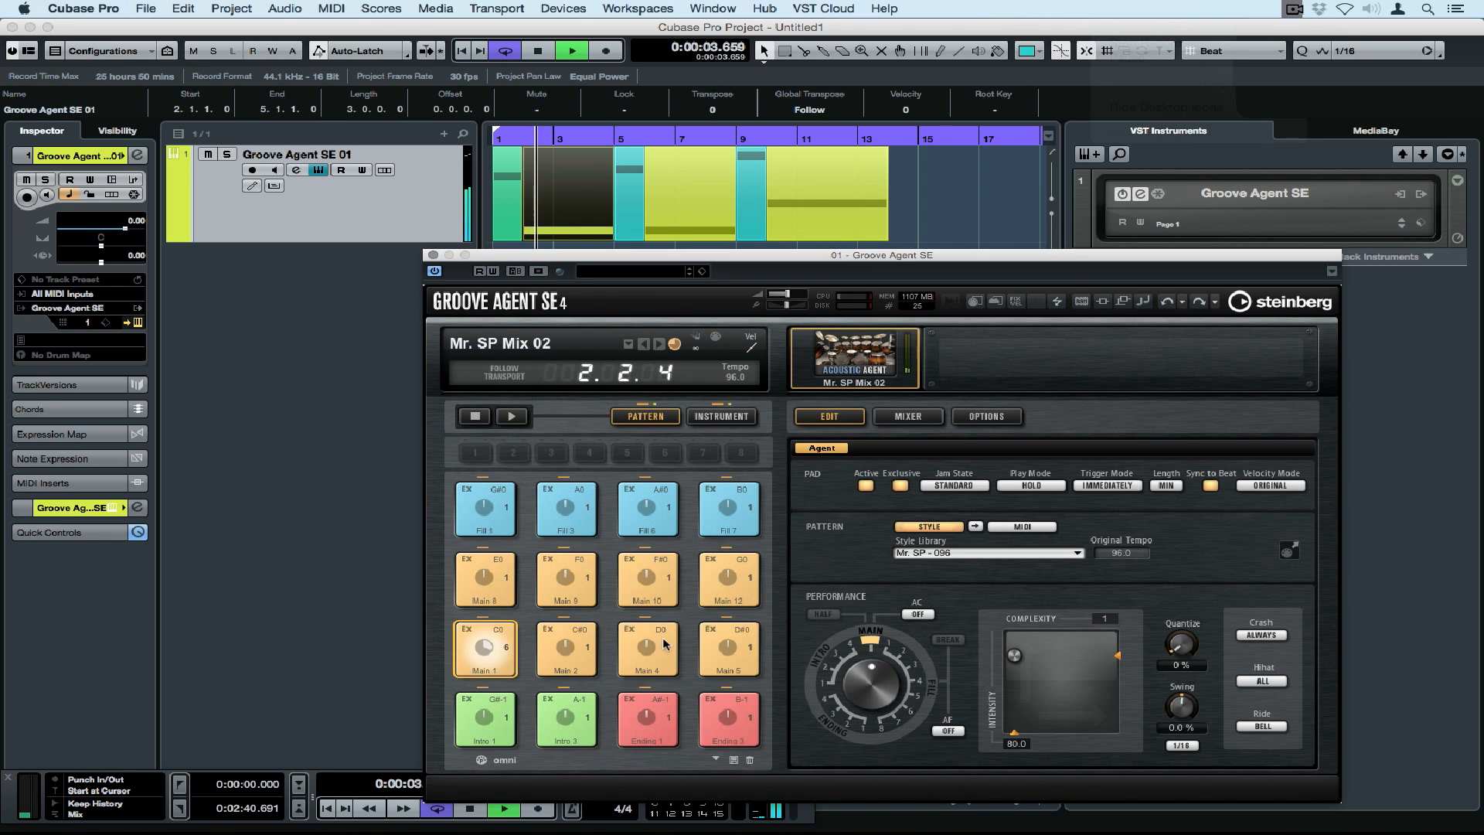
pyautogui.moveTo(1015, 654); pyautogui.dragTo(1041, 656)
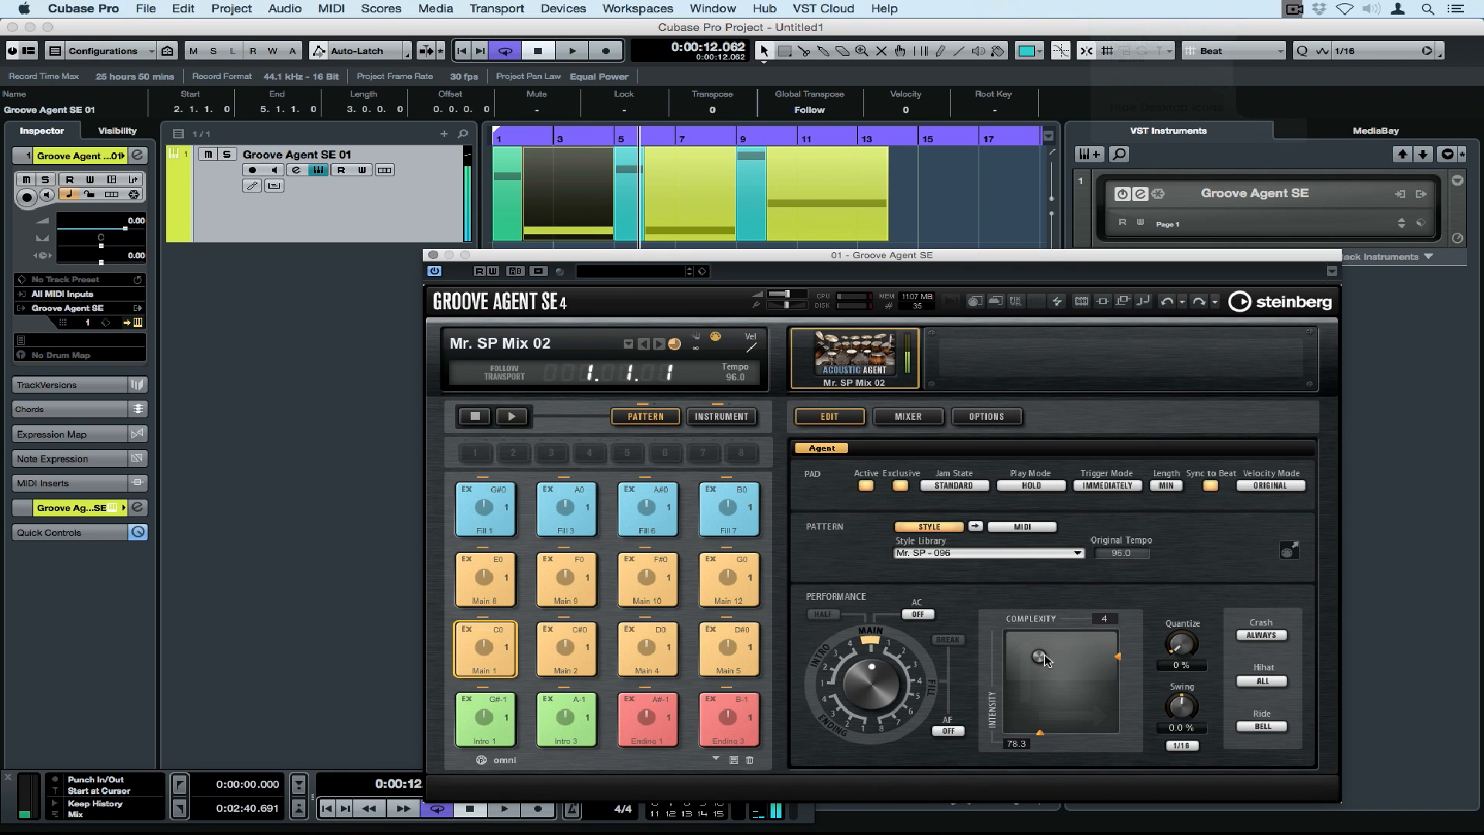
pyautogui.press('space')
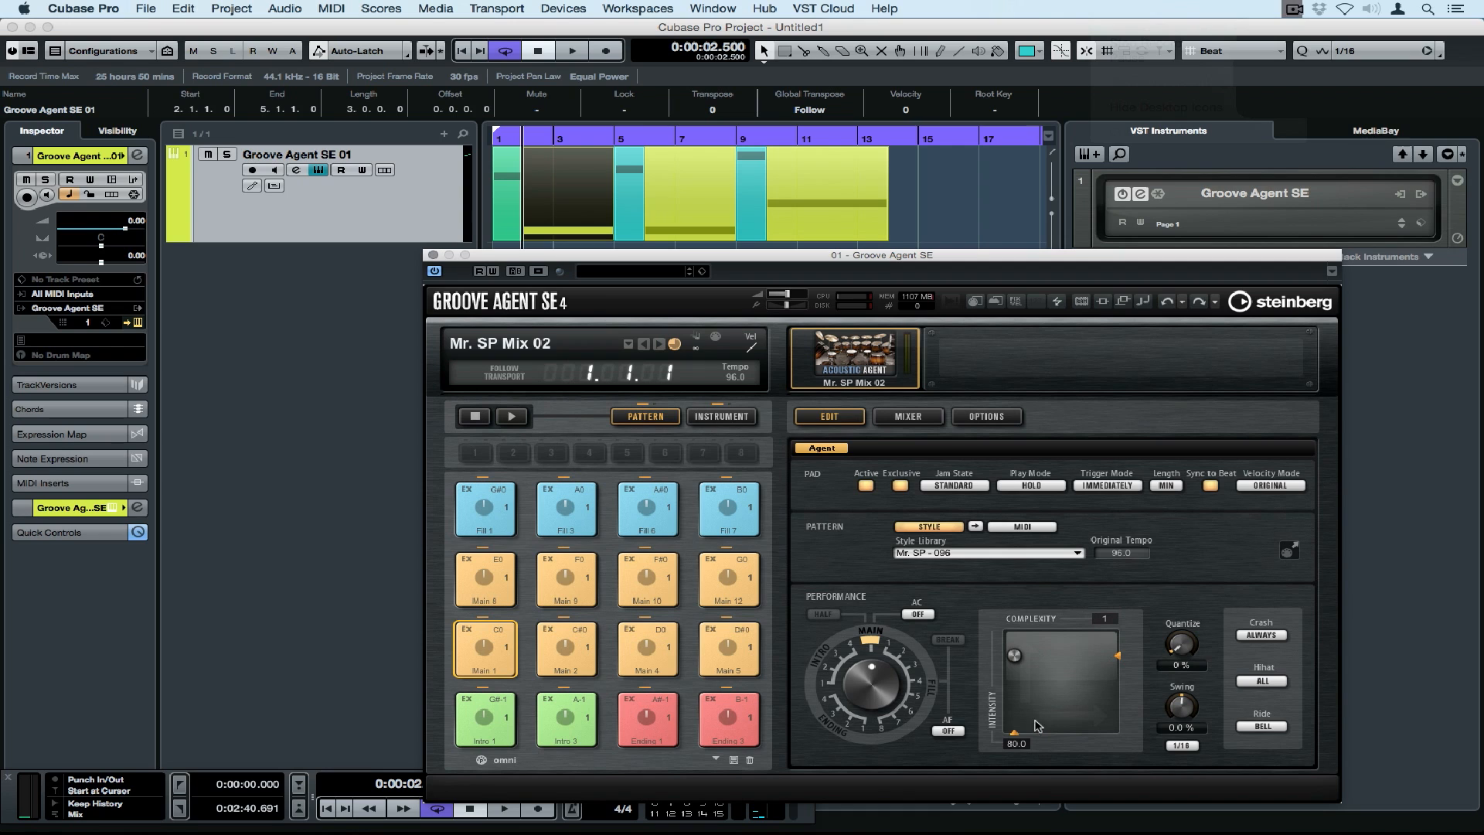
# Assign the Main 1 pad's Complexity to a new automation parameter and show its automation track
pyautogui.rightClick(1013, 735)
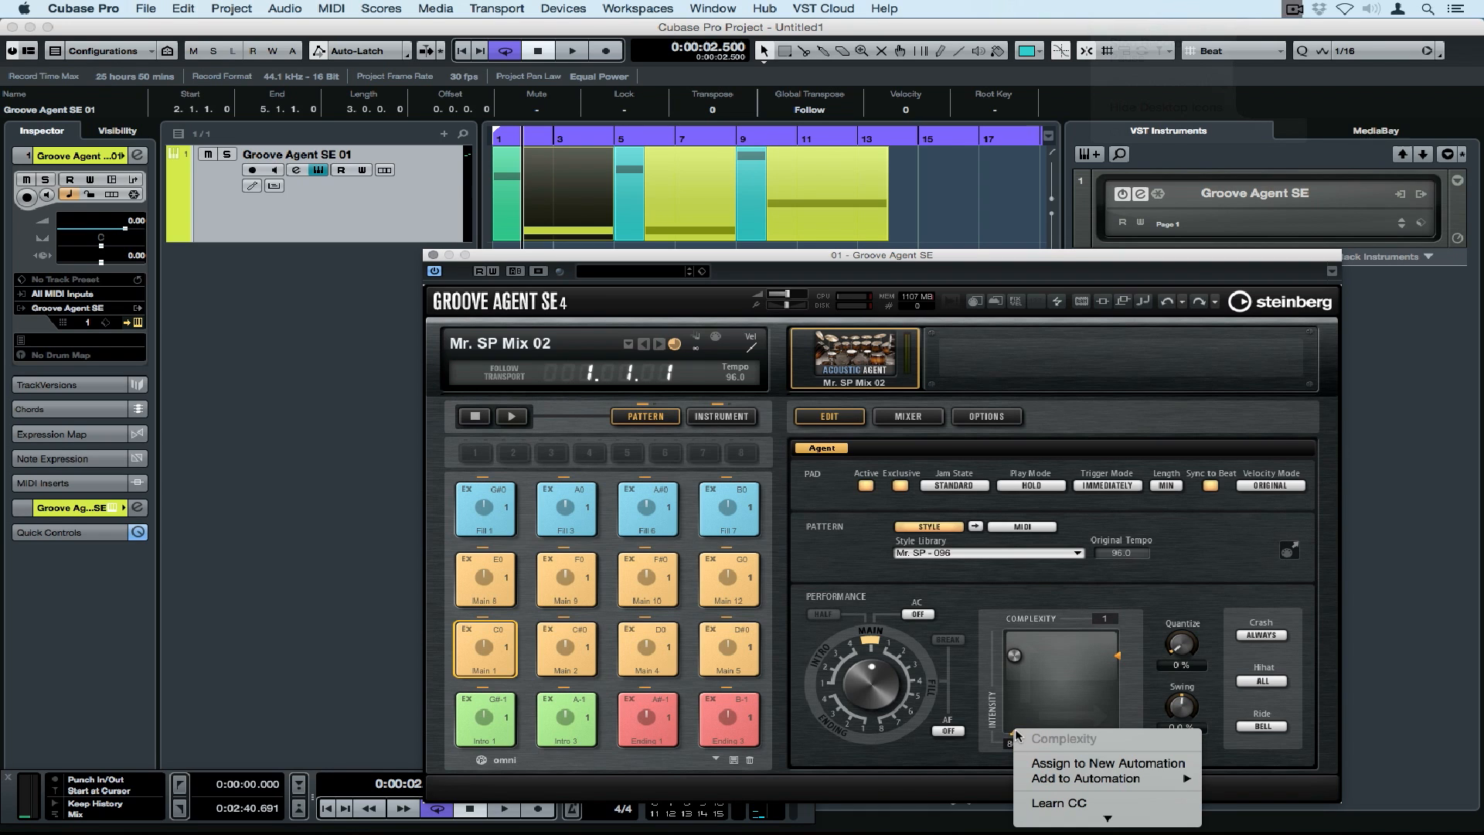
pyautogui.moveTo(1060, 779)
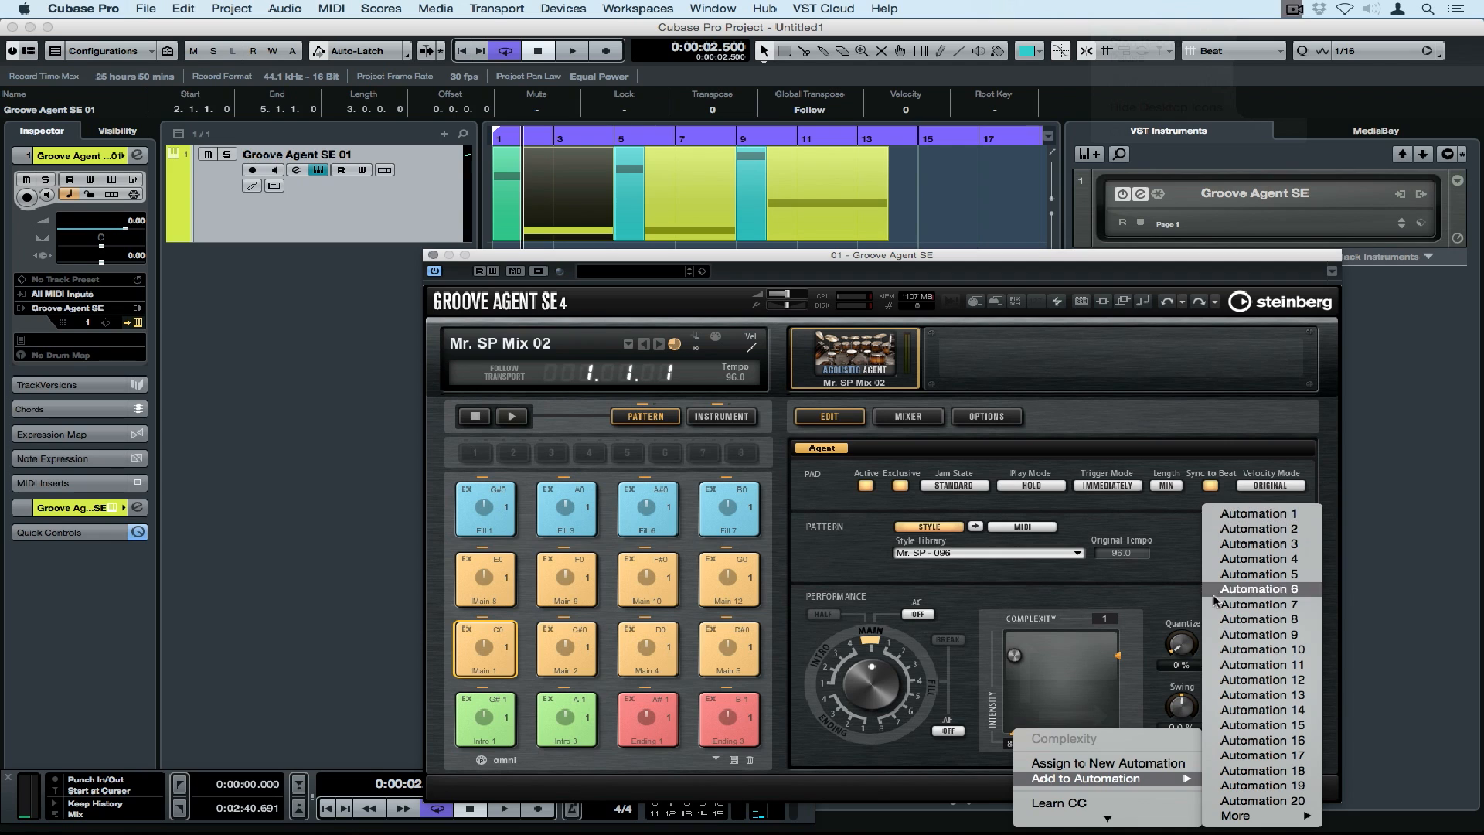
pyautogui.click(1130, 764)
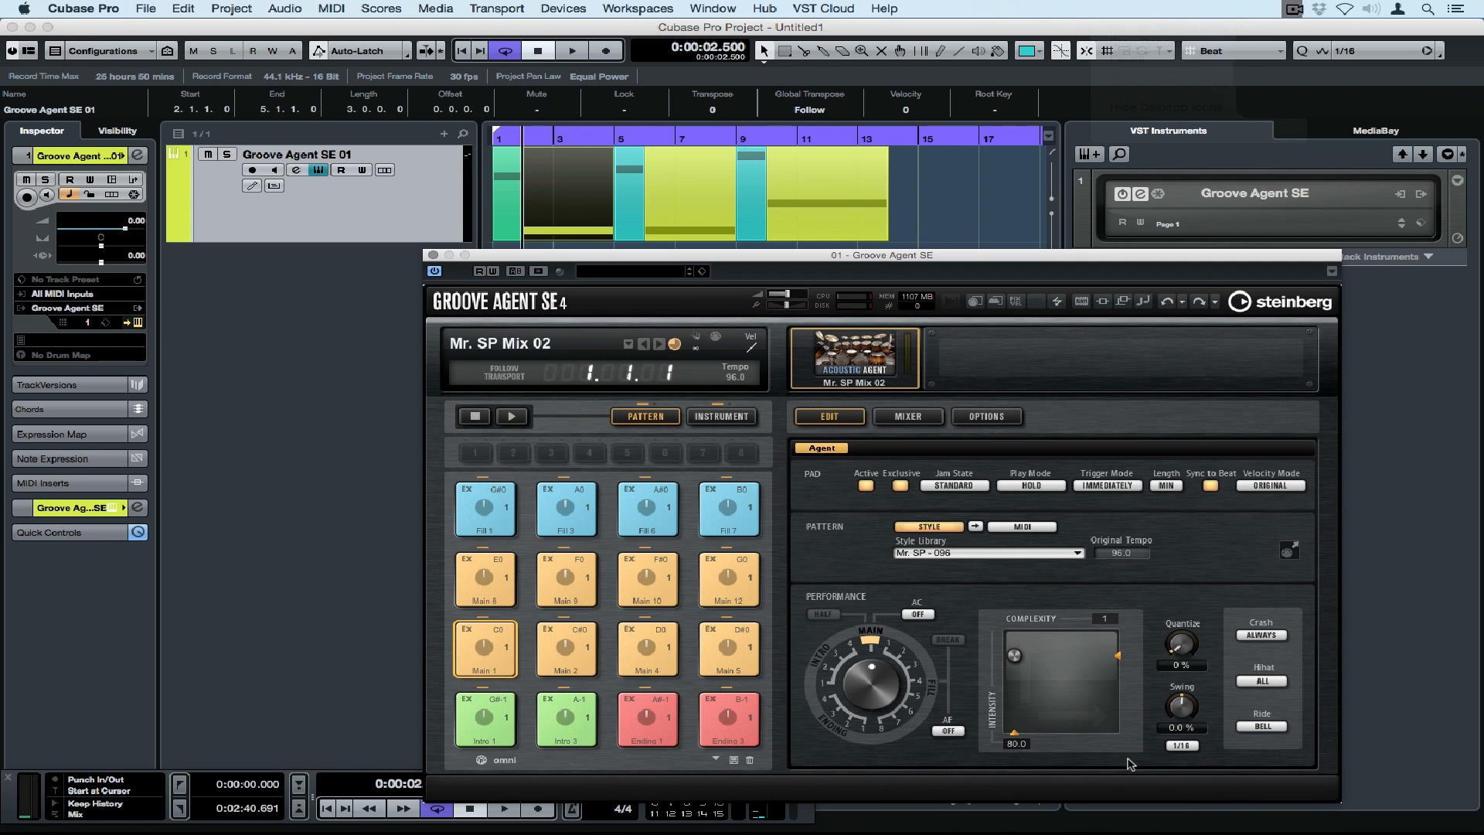
pyautogui.rightClick(1014, 735)
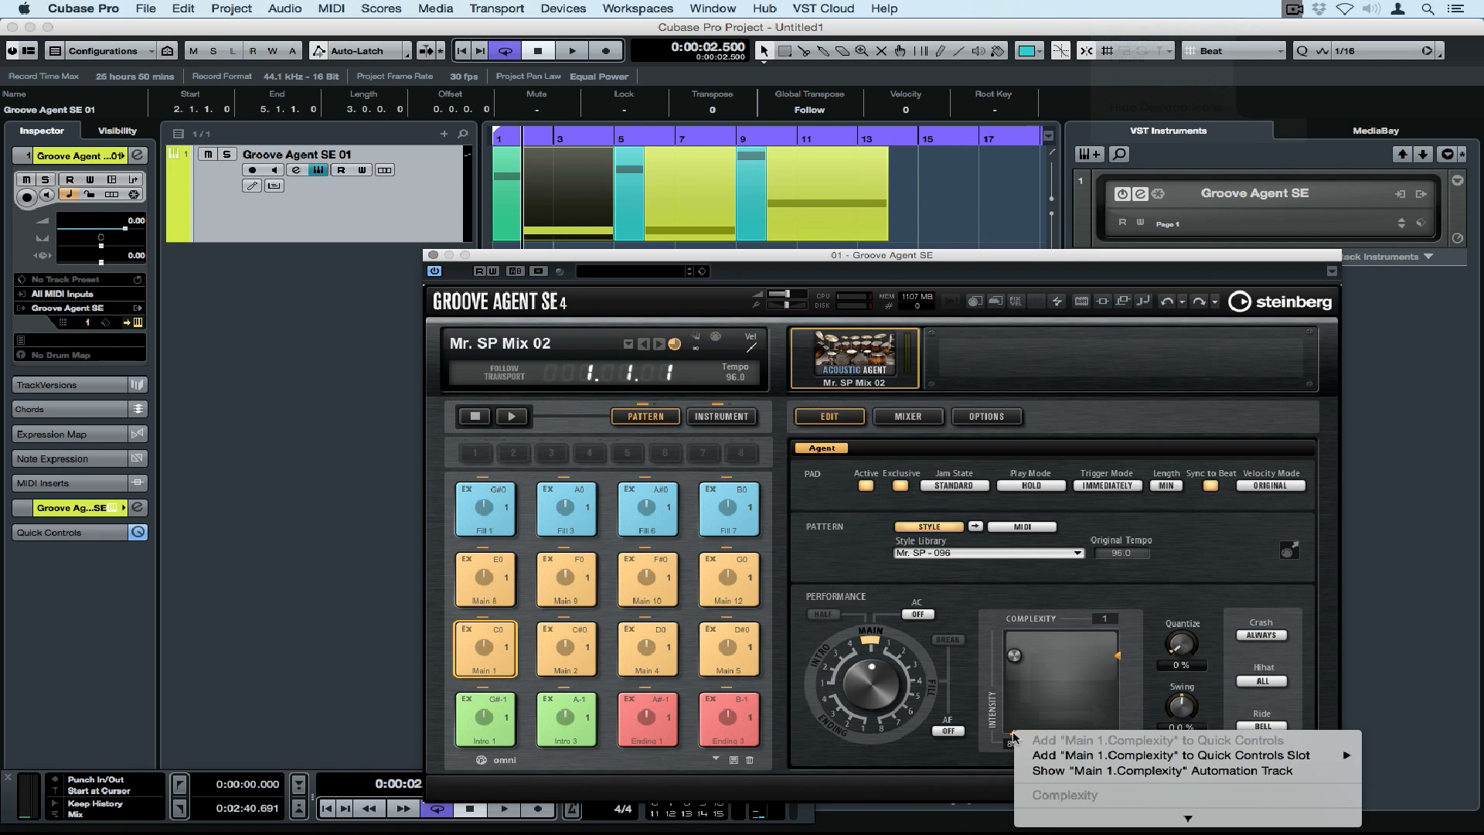
pyautogui.click(1058, 771)
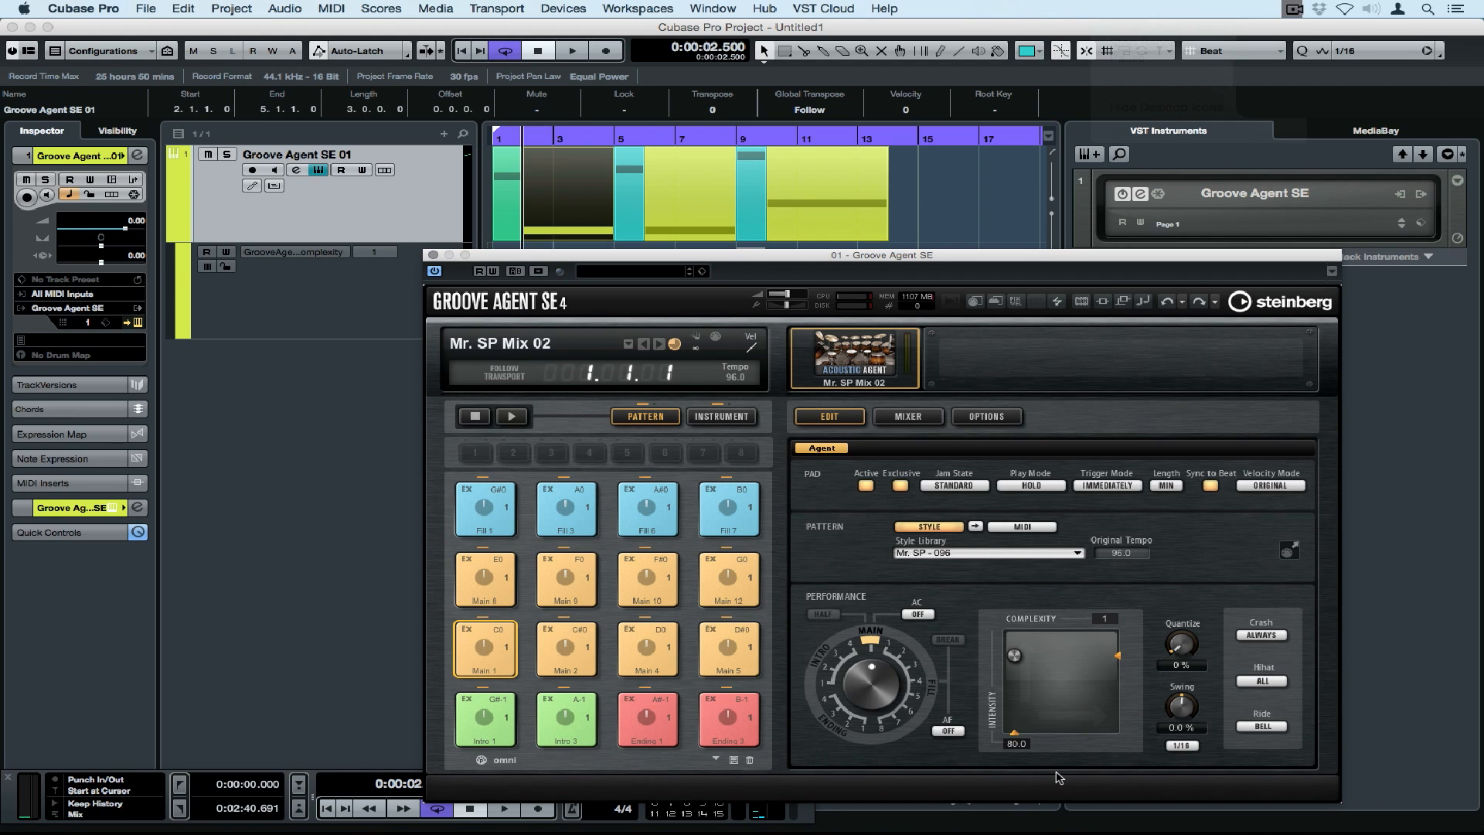
# Close the Groove Agent SE window, enable automation writing on the Complexity track and play from the project start into bar 2
pyautogui.press('super+w')
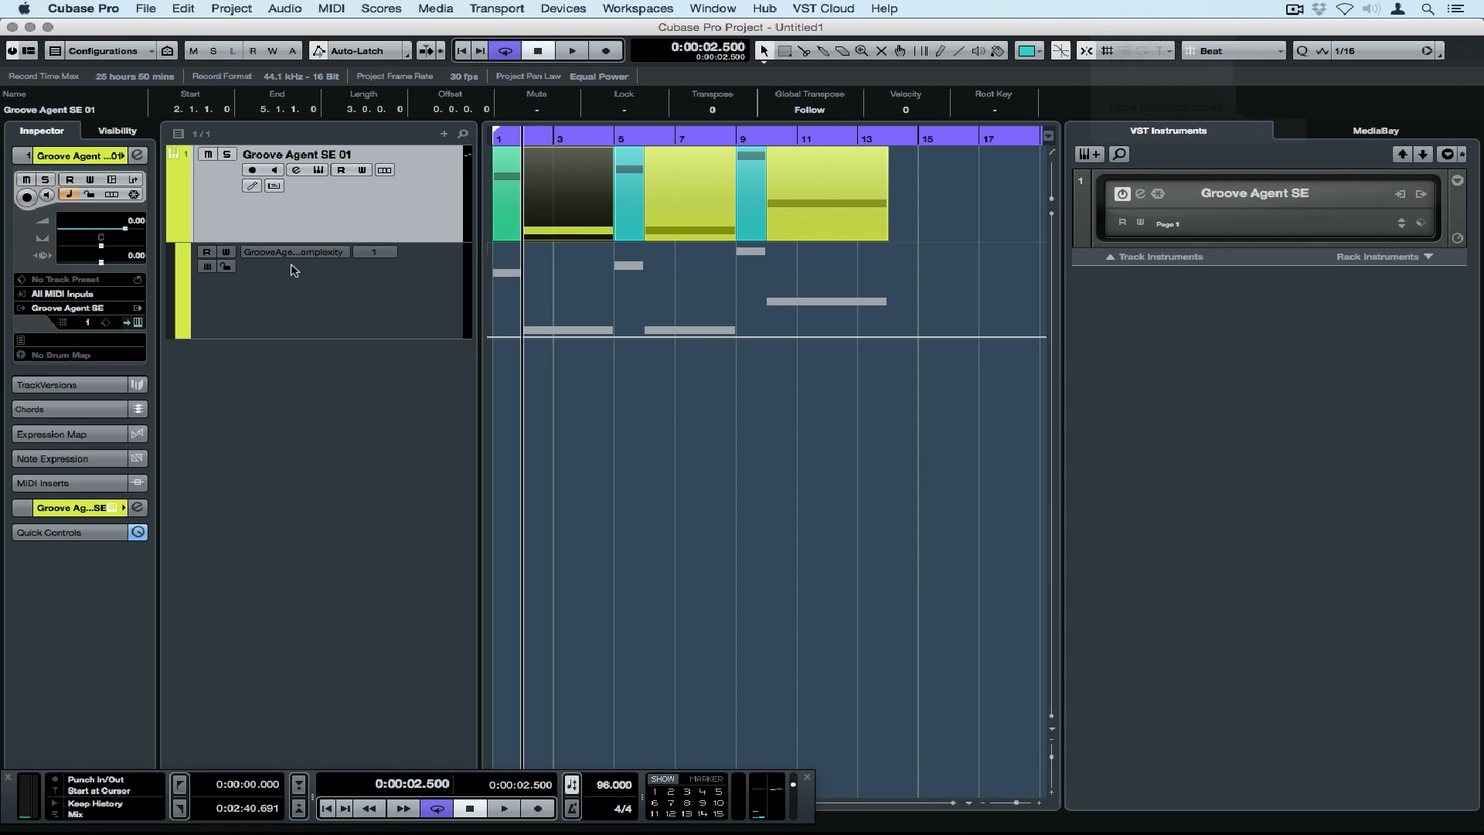
pyautogui.click(227, 252)
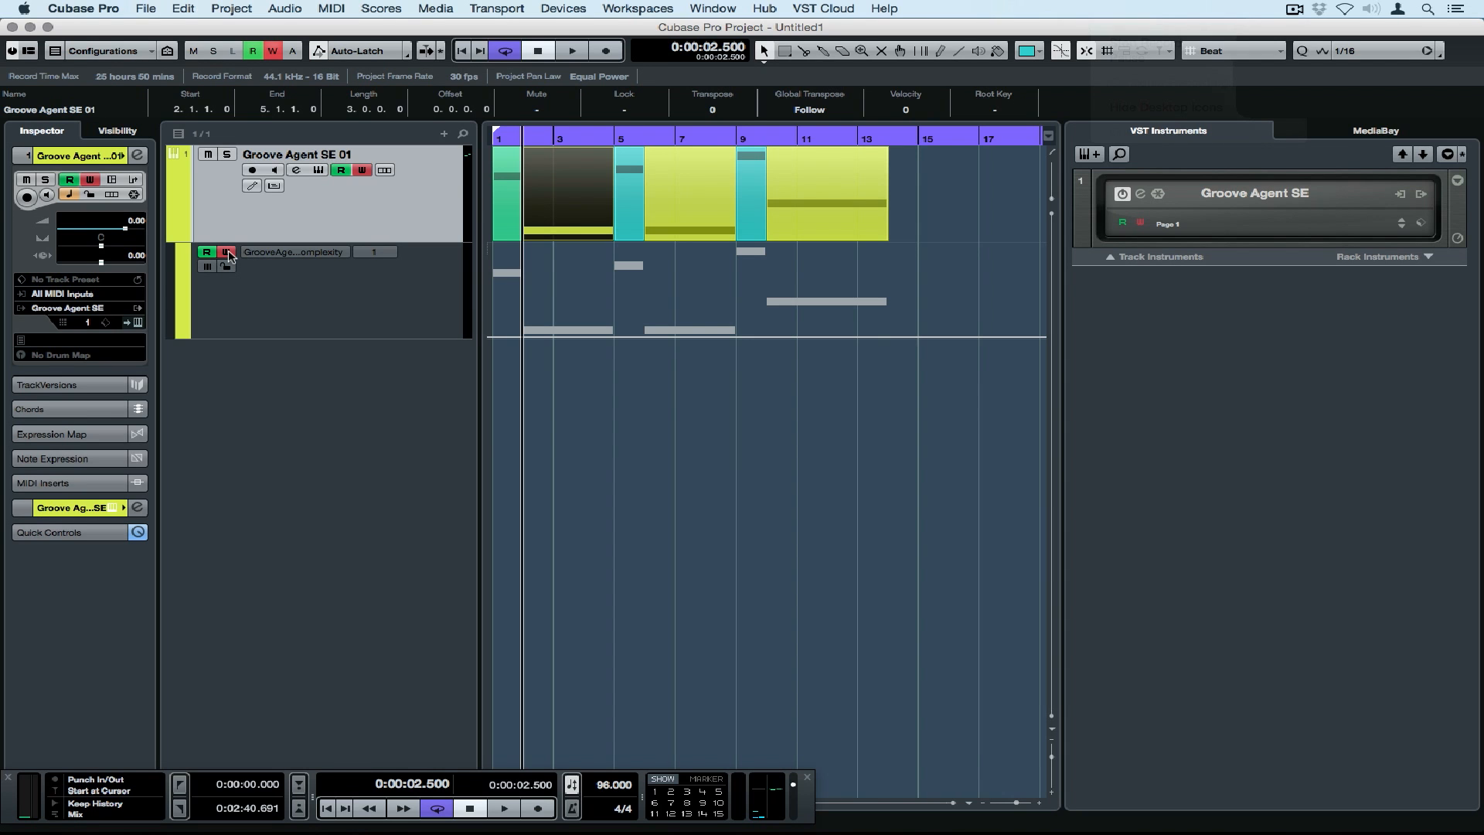
pyautogui.press('h')
pyautogui.press('h')
pyautogui.press('h')
pyautogui.press('h')
pyautogui.press('h')
pyautogui.press('h')
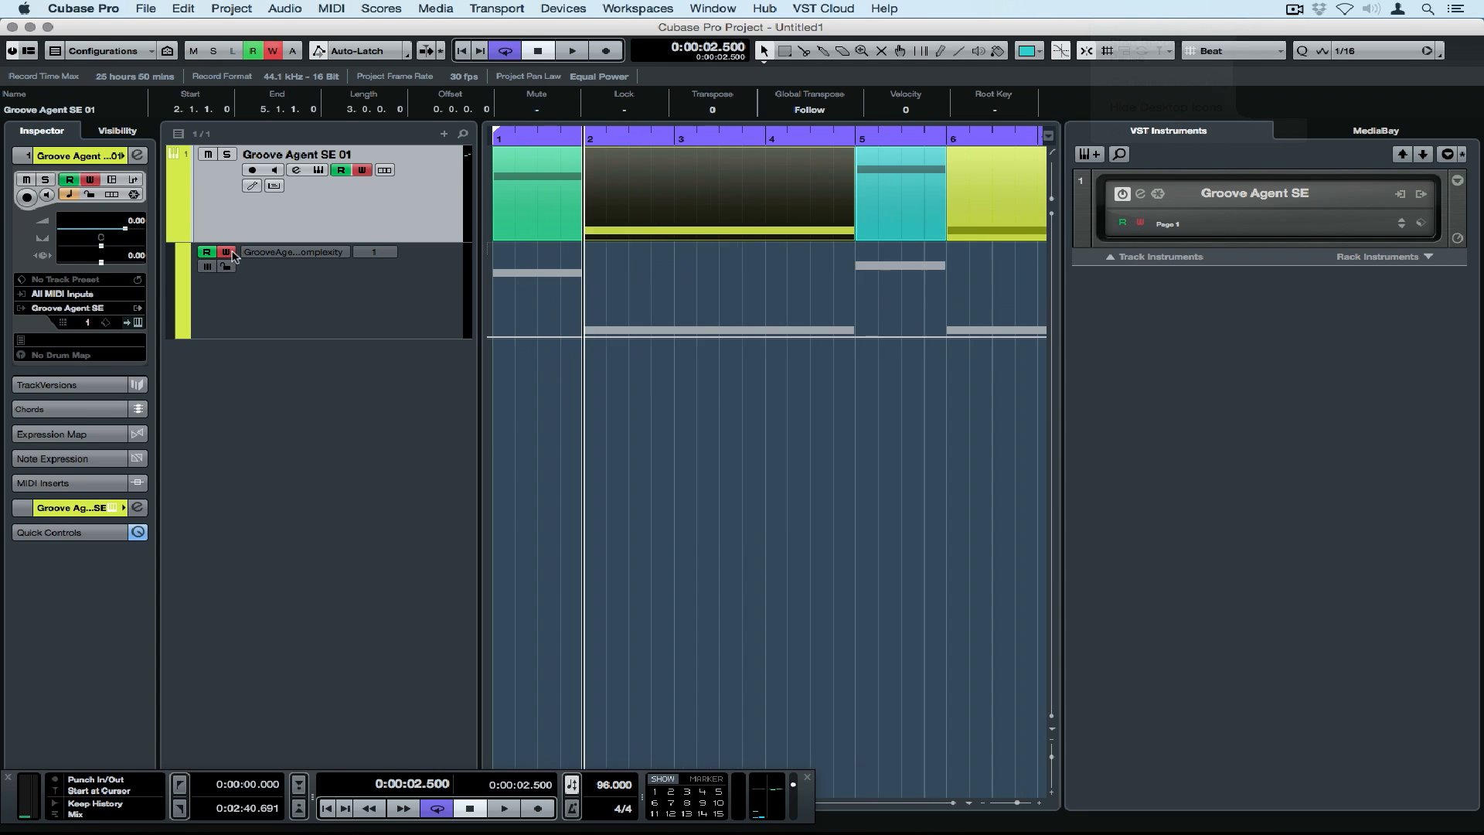
pyautogui.press('Home')
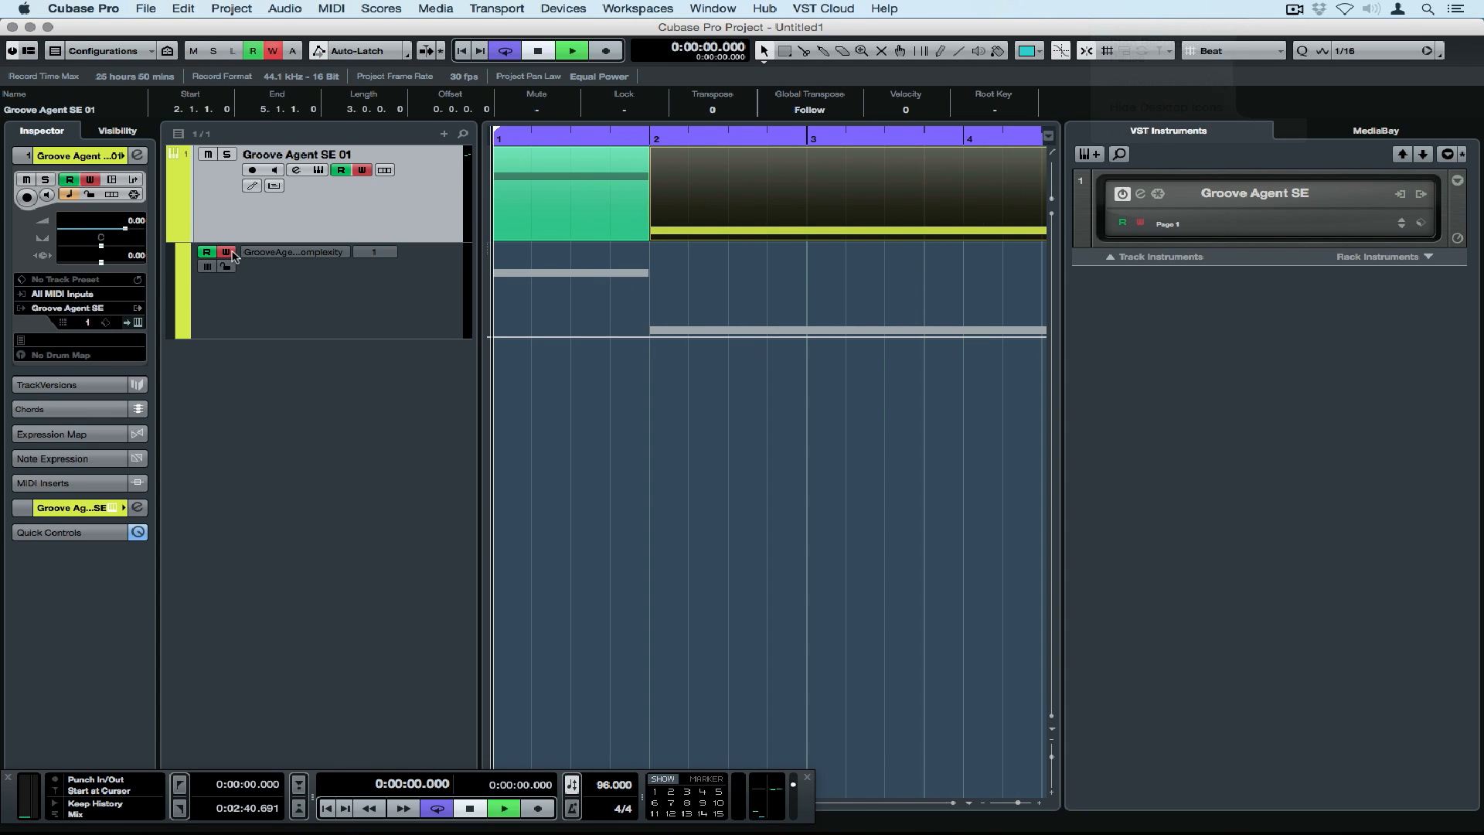
pyautogui.press('space')
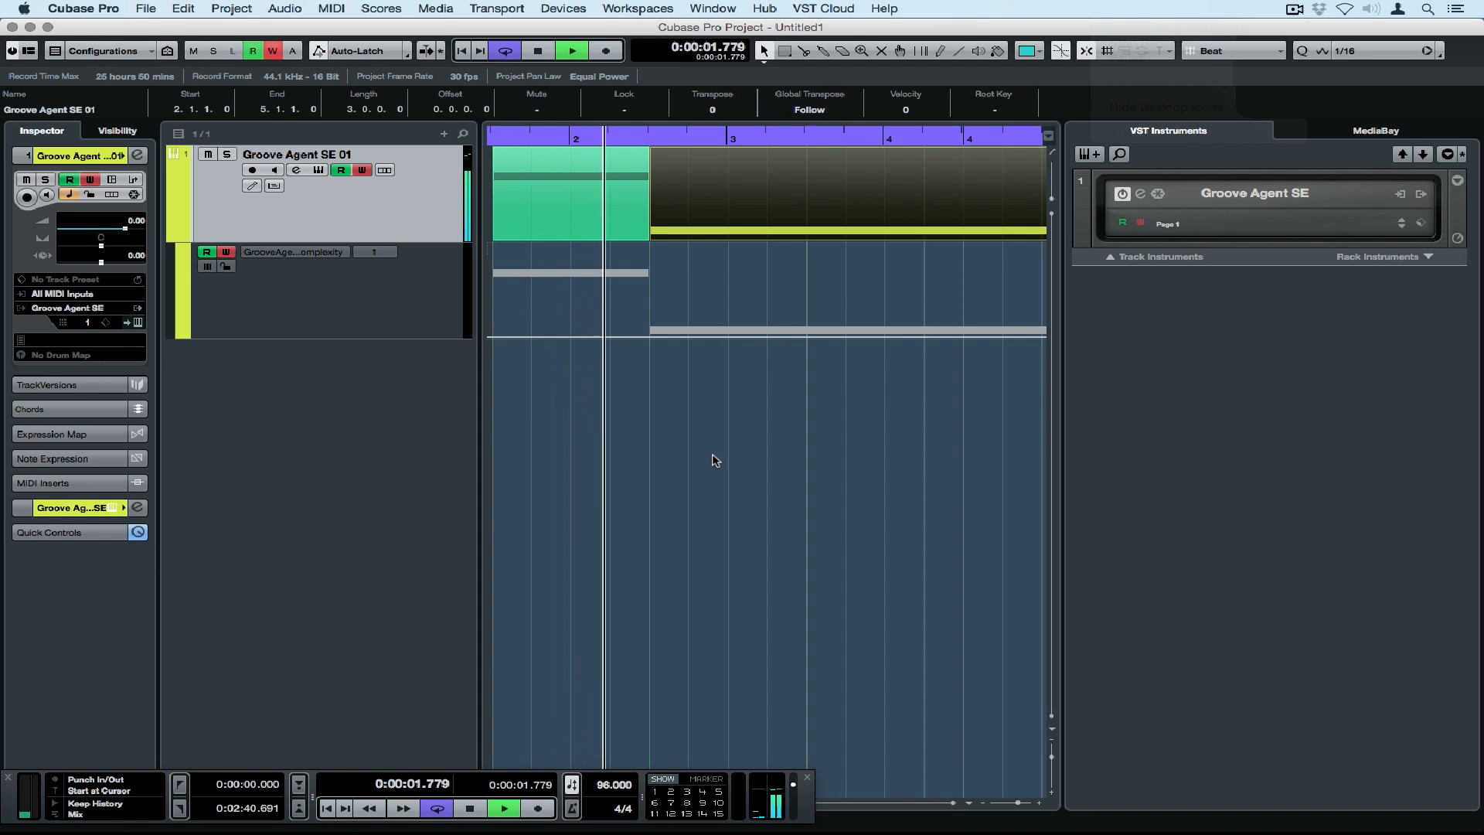
pyautogui.press('space')
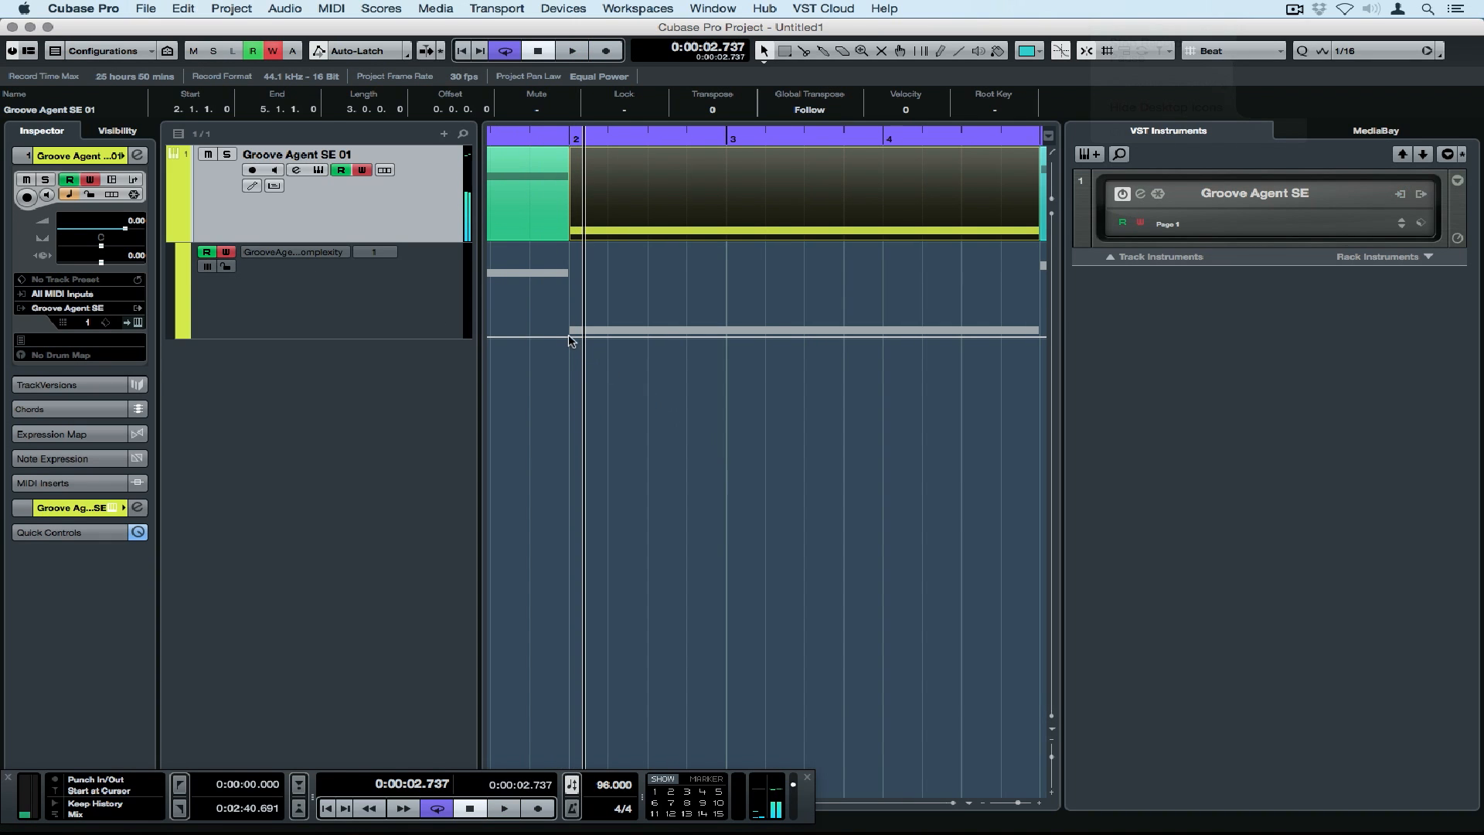
# Add Complexity automation points that set 1 at bar 2, 3 at bar 3 and 5 at bar 4, playing the changes
pyautogui.click(569, 336)
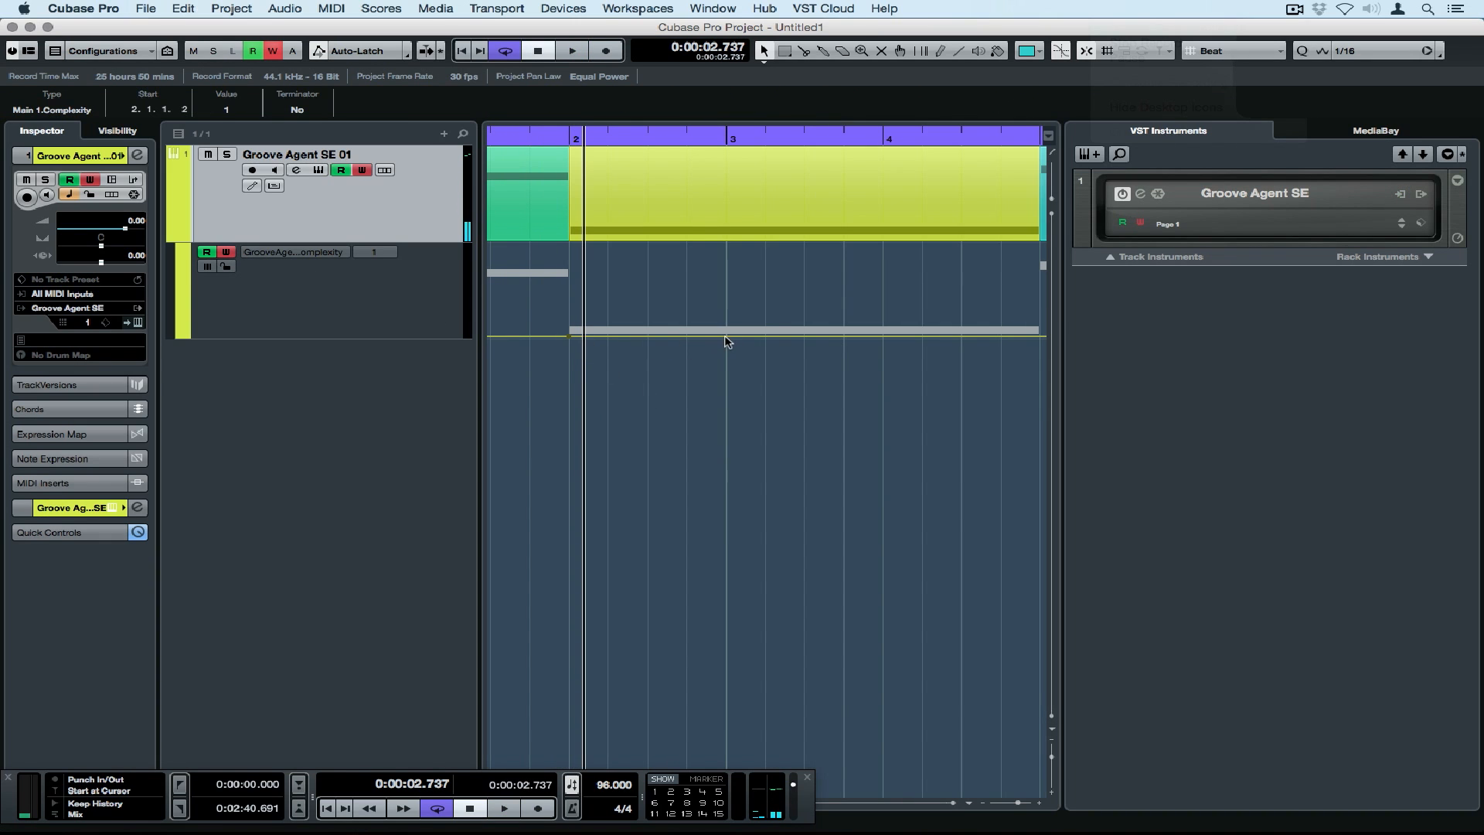
pyautogui.moveTo(728, 335); pyautogui.dragTo(730, 330)
pyautogui.press('space')
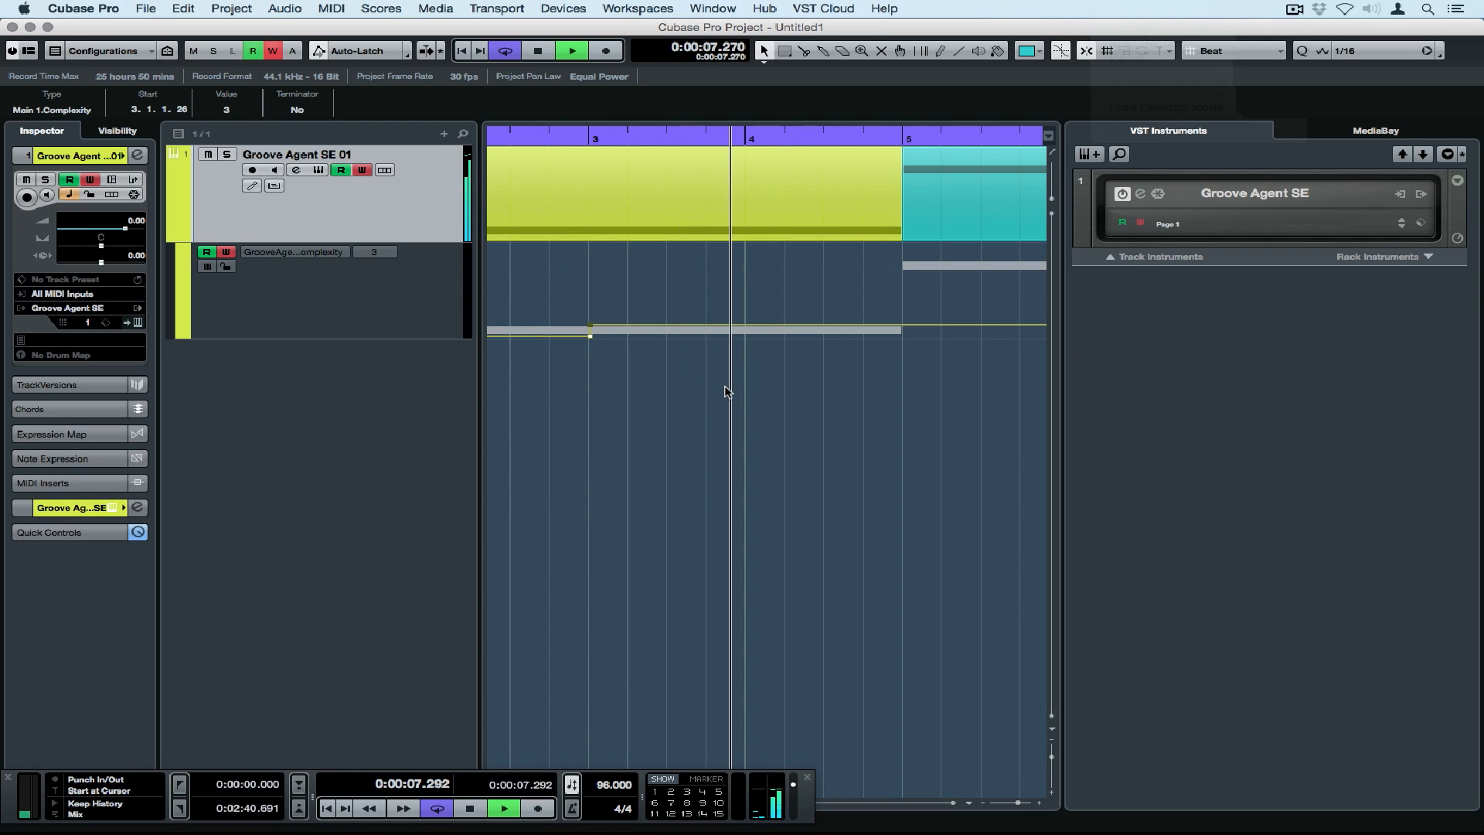
pyautogui.press('space')
pyautogui.moveTo(758, 327); pyautogui.dragTo(751, 317)
pyautogui.press('space')
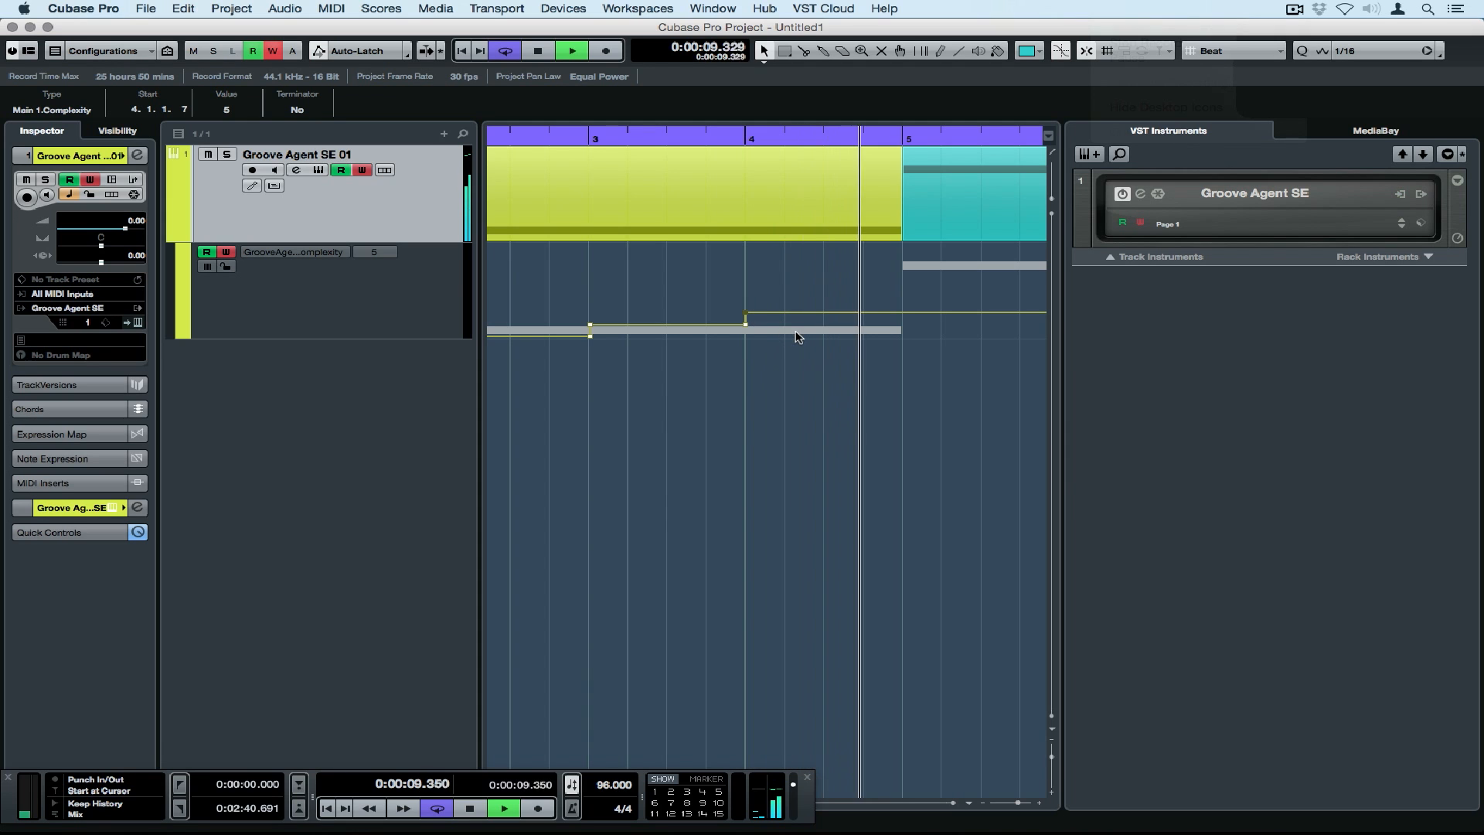
pyautogui.press('space')
# Reopen the Groove Agent SE editor, assign the Main 1 pad's Intensity to new automation, show its automation track and close the editor
pyautogui.click(1139, 194)
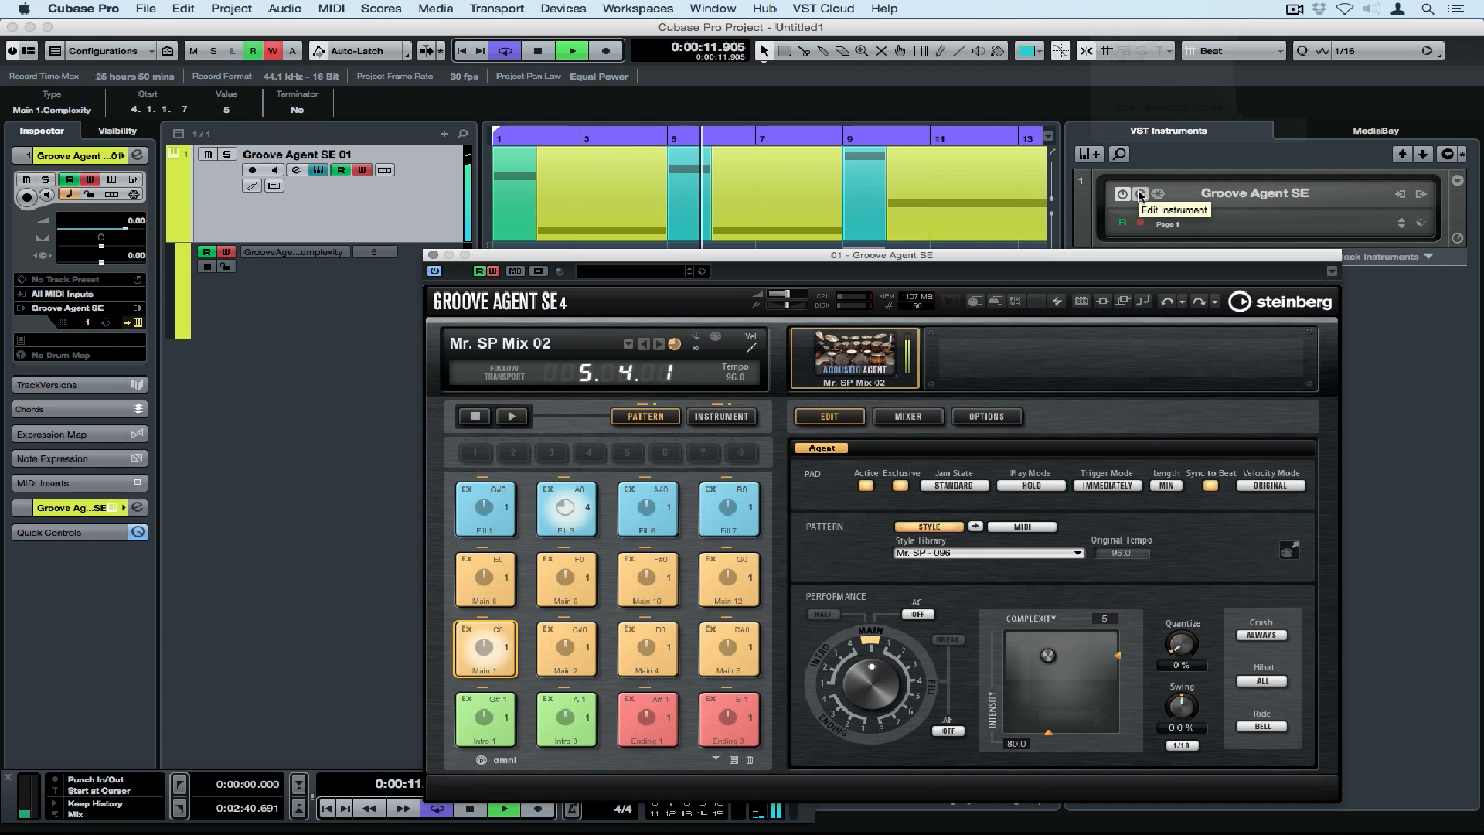
pyautogui.press('space')
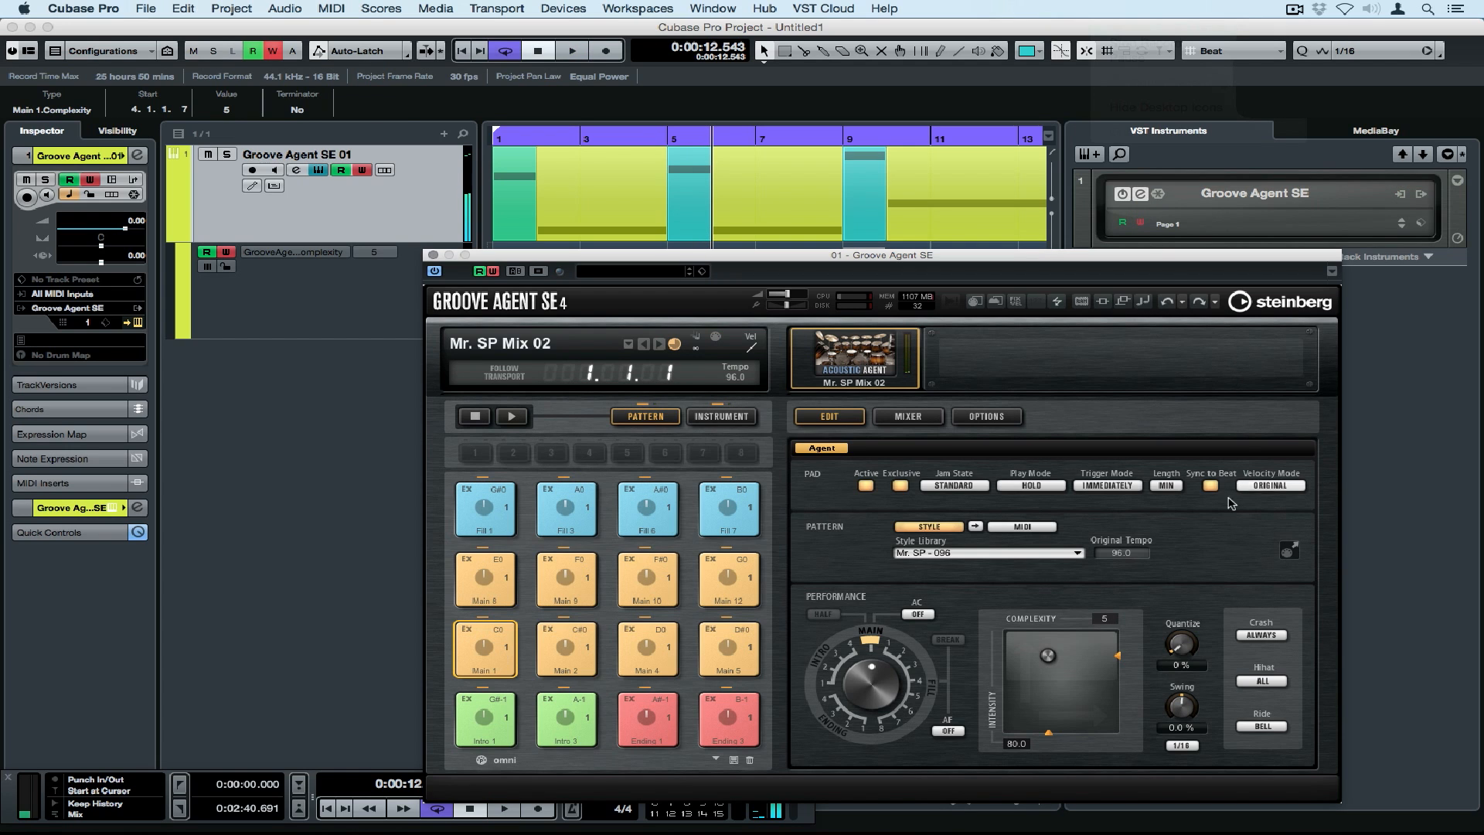
pyautogui.rightClick(1125, 655)
pyautogui.click(1144, 685)
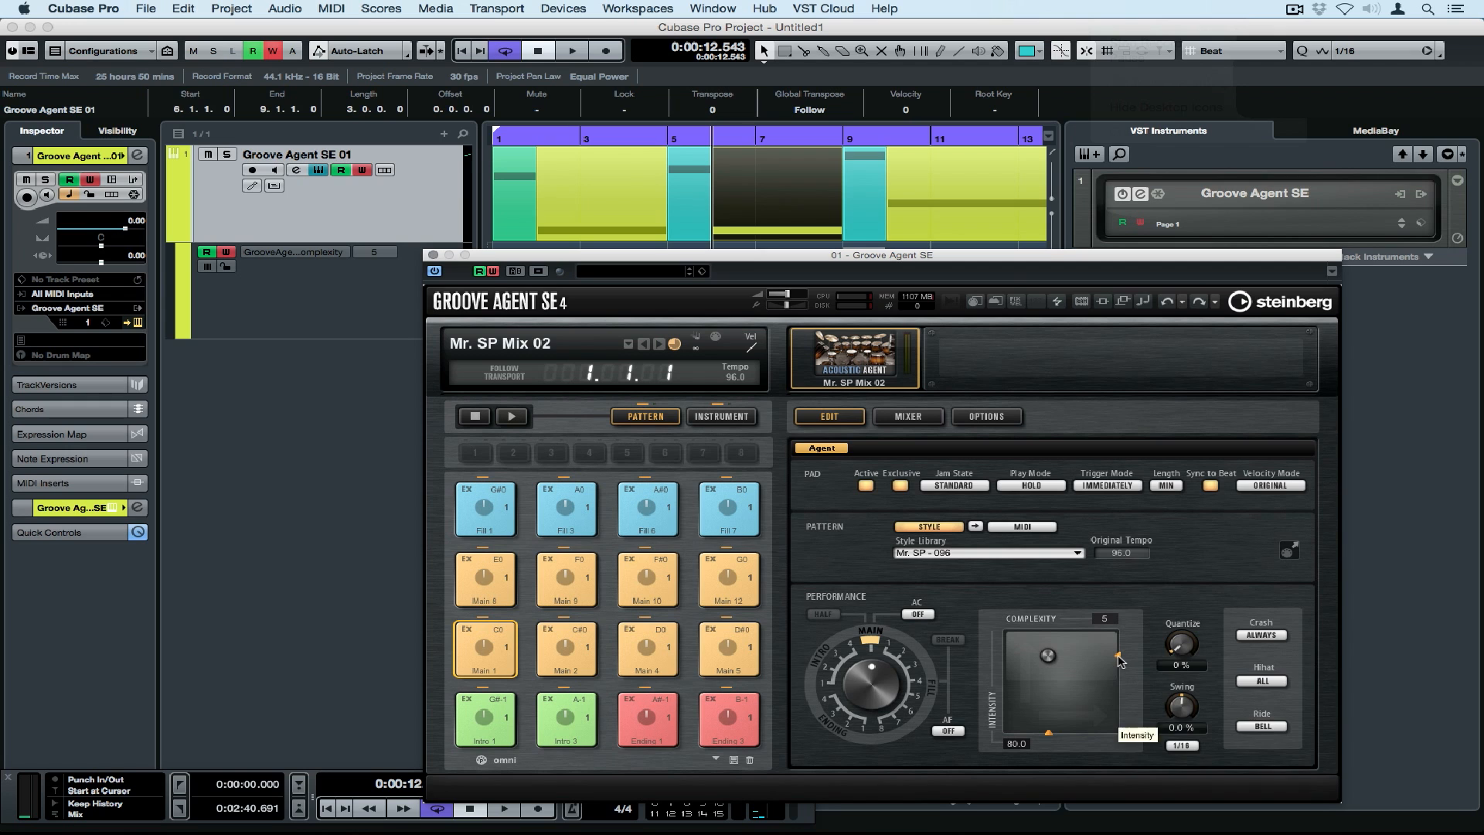
pyautogui.rightClick(1119, 660)
pyautogui.click(1171, 694)
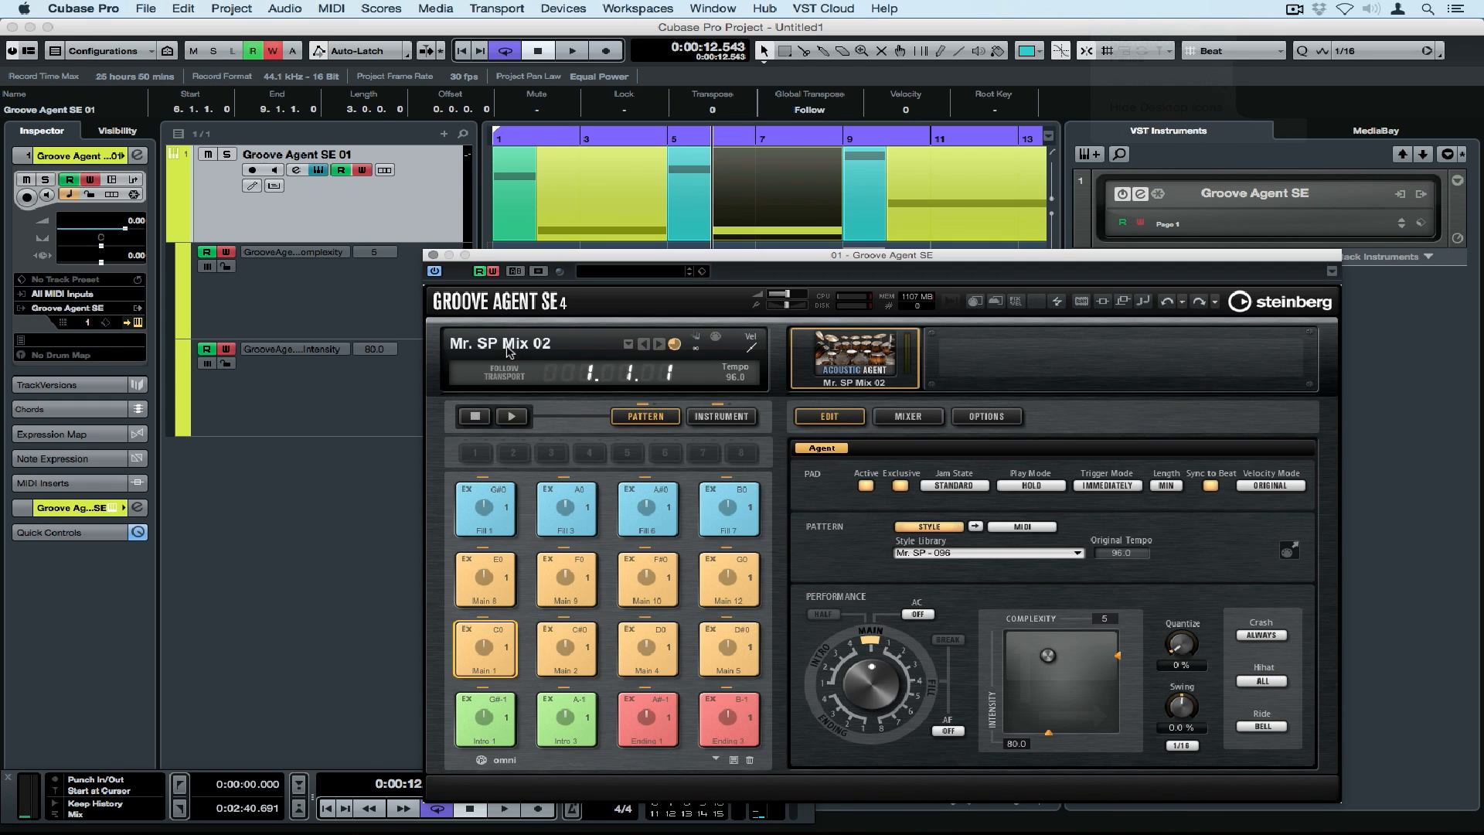
pyautogui.press('super+w')
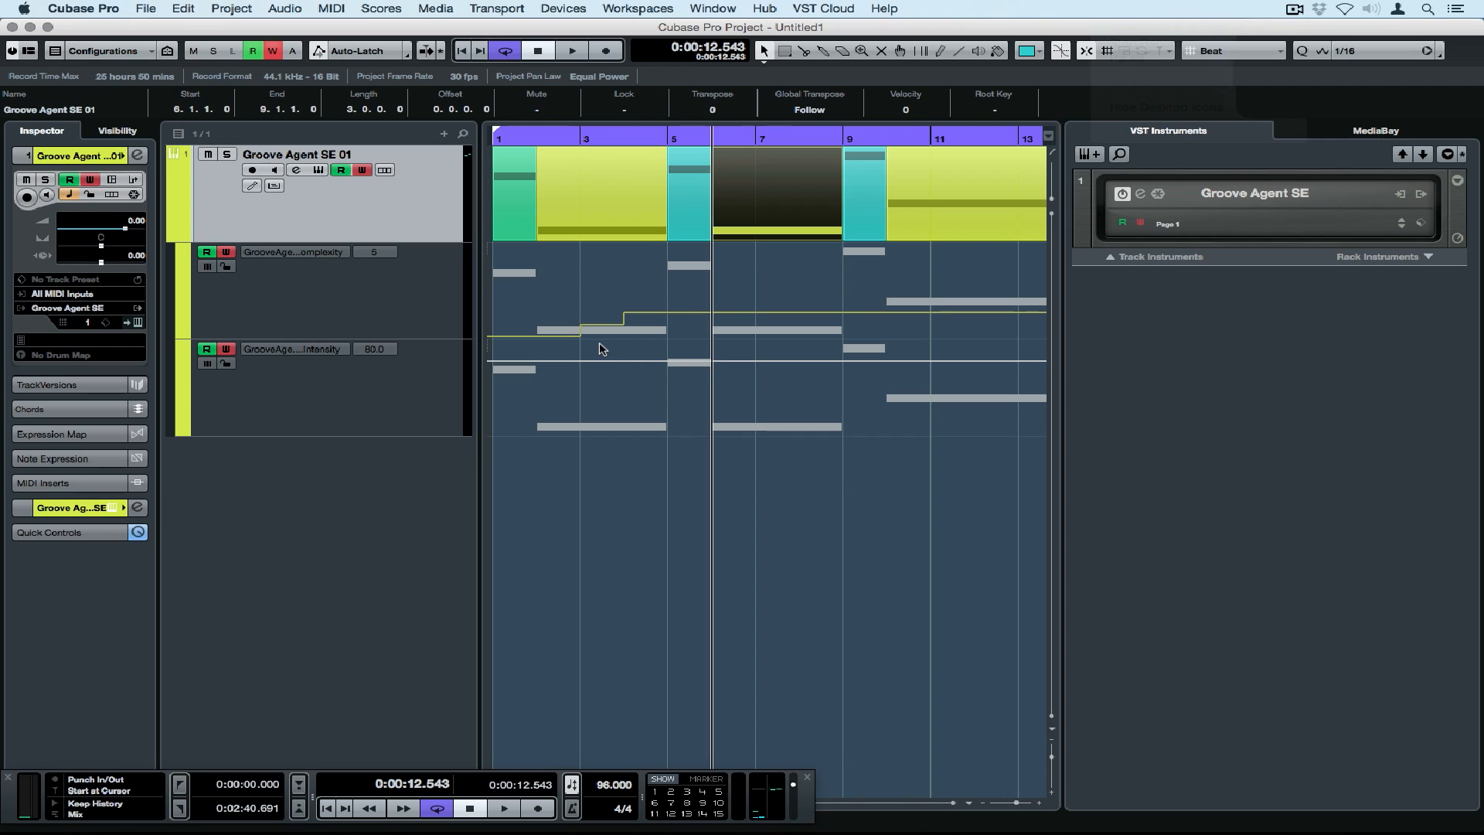
# Add an Intensity automation ramp from bar 6 down to 55.7 near that bar's end, play it from bar 5 and readjust its end point
pyautogui.press('space')
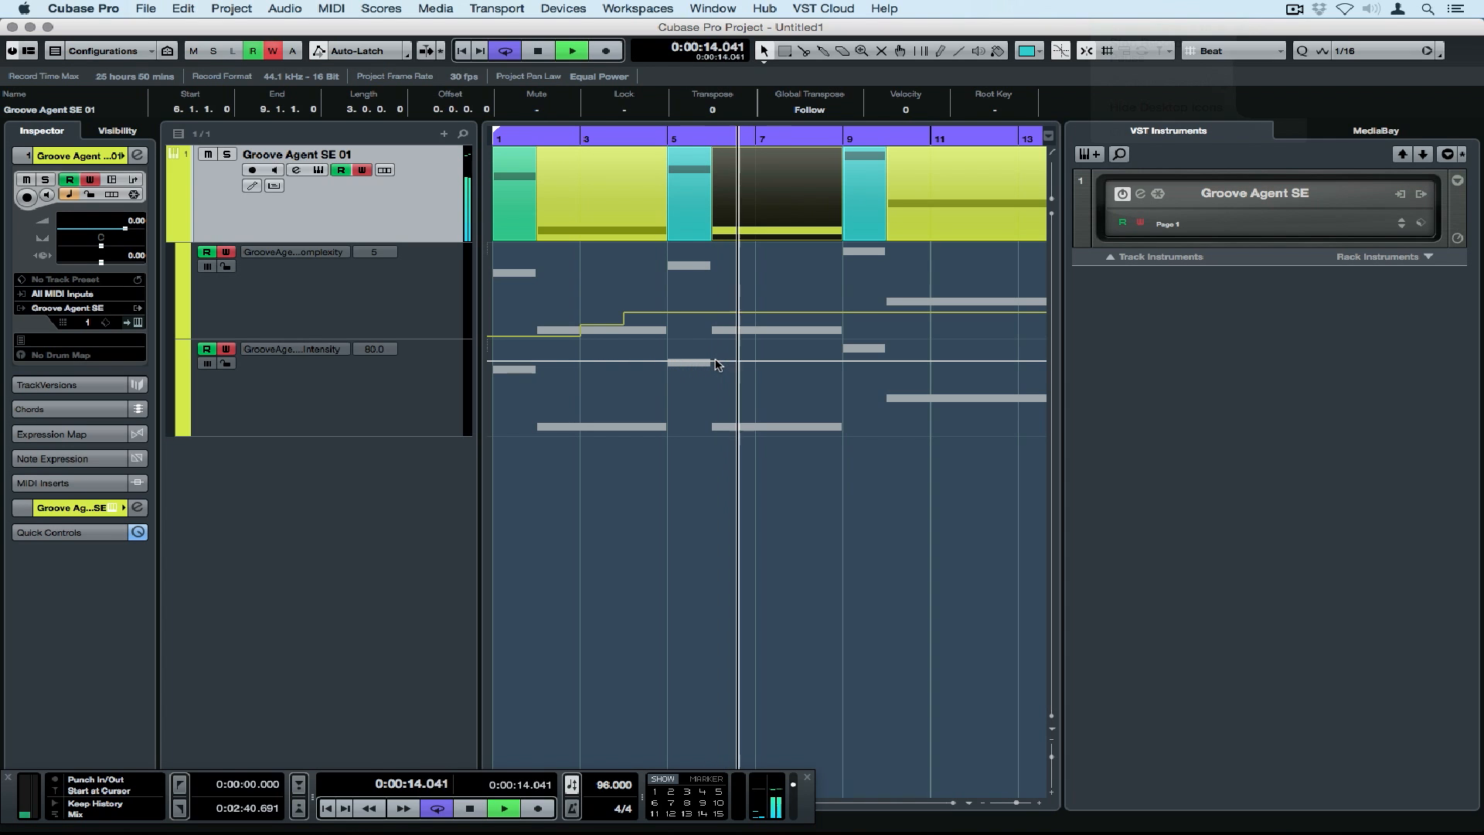
pyautogui.press('space')
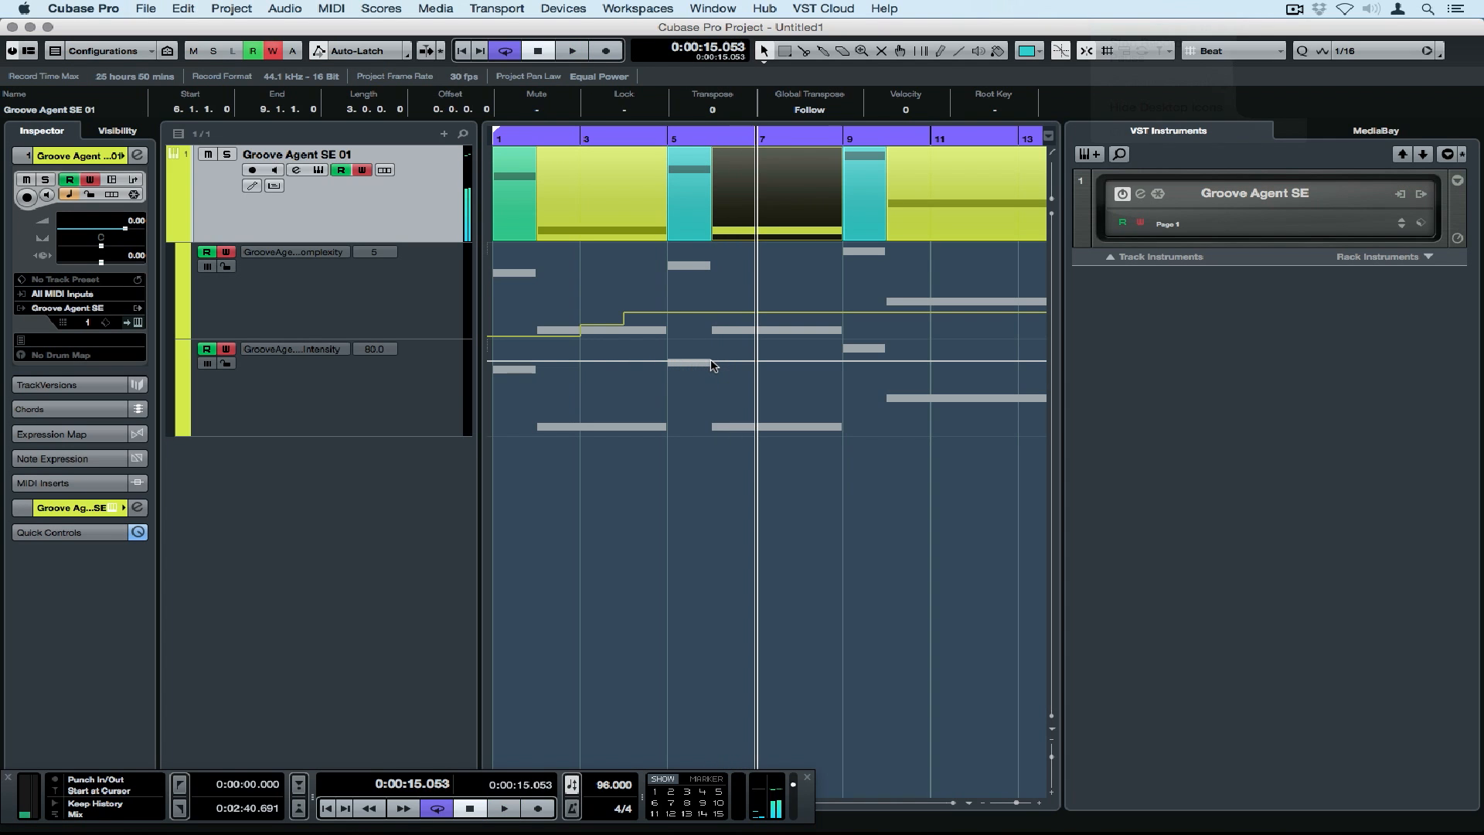
pyautogui.click(712, 362)
pyautogui.moveTo(748, 364); pyautogui.dragTo(746, 383)
pyautogui.click(685, 143)
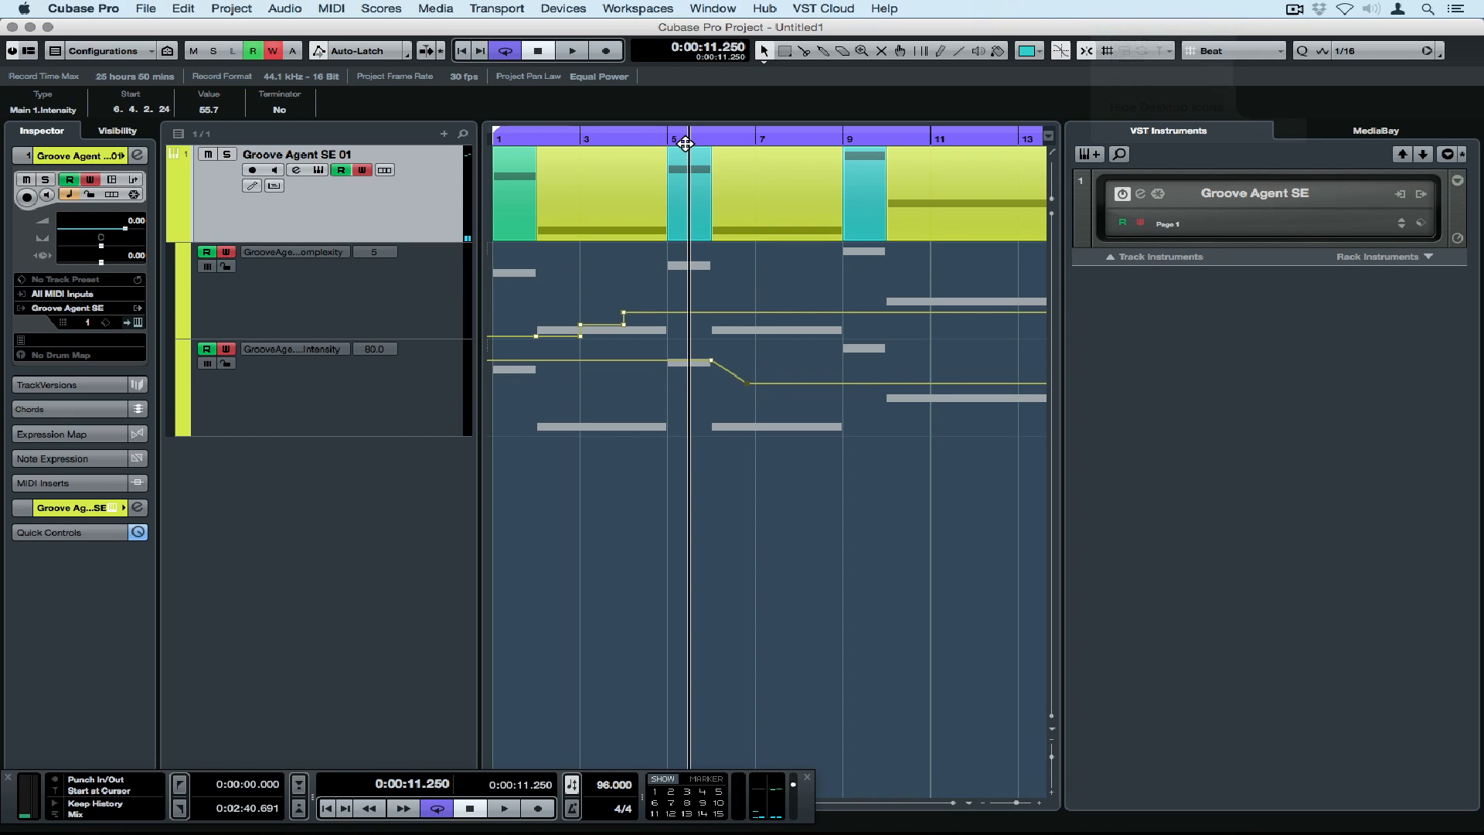
pyautogui.press('space')
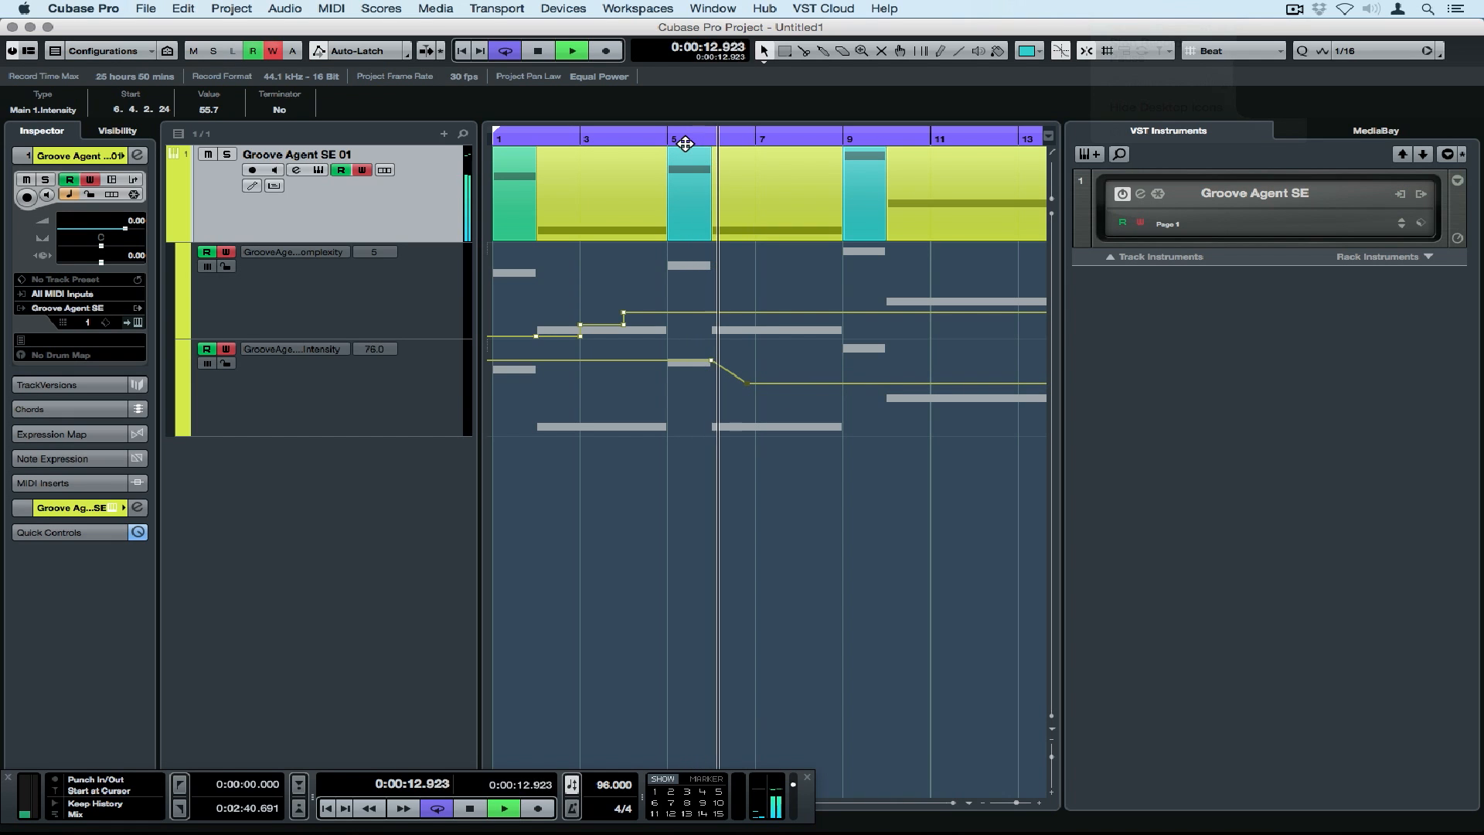
pyautogui.moveTo(746, 383)
pyautogui.mouseDown()
pyautogui.moveTo(774, 415)
pyautogui.moveTo(804, 410)
pyautogui.moveTo(808, 366)
pyautogui.mouseUp()
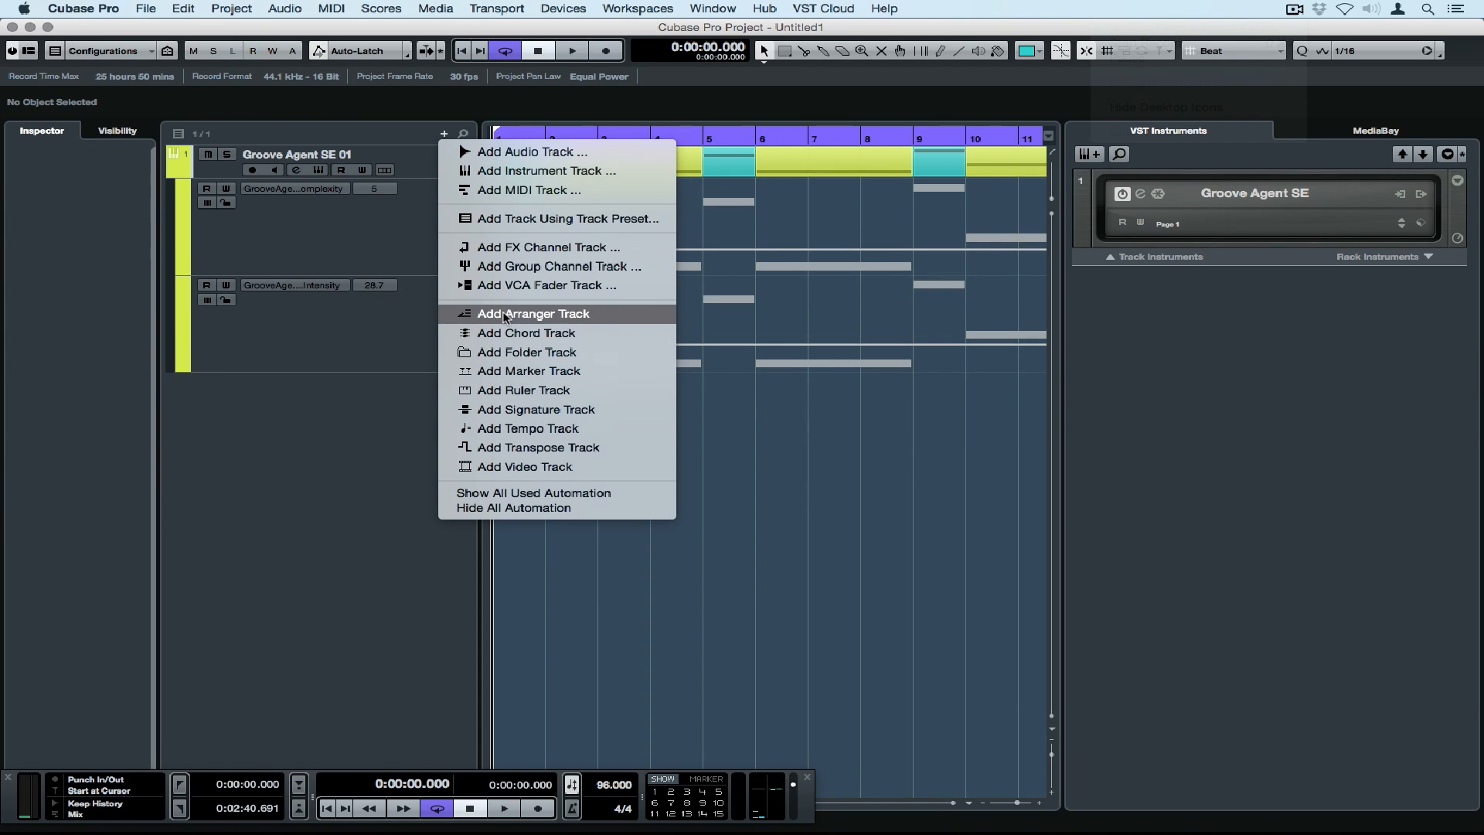
# Add an arranger track, draw six arranger events matching the drum parts from bar 1 onward, and select the first event
pyautogui.click(510, 314)
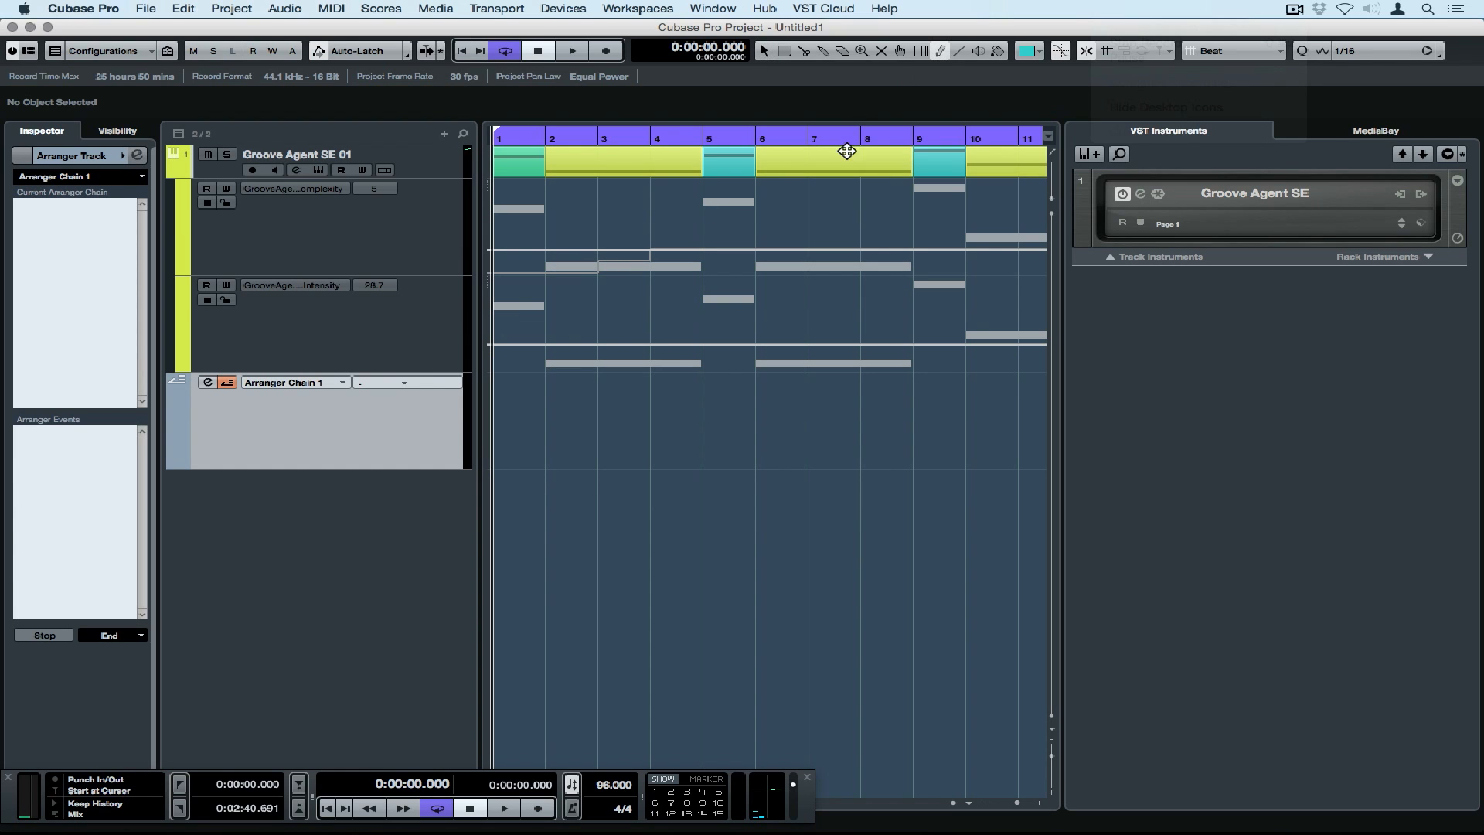
pyautogui.moveTo(497, 410)
pyautogui.mouseDown()
pyautogui.moveTo(1060, 388)
pyautogui.moveTo(1028, 414)
pyautogui.moveTo(948, 400)
pyautogui.mouseUp()
pyautogui.hscroll(-5, 948, 400)
pyautogui.press('1')
pyautogui.click(513, 399)
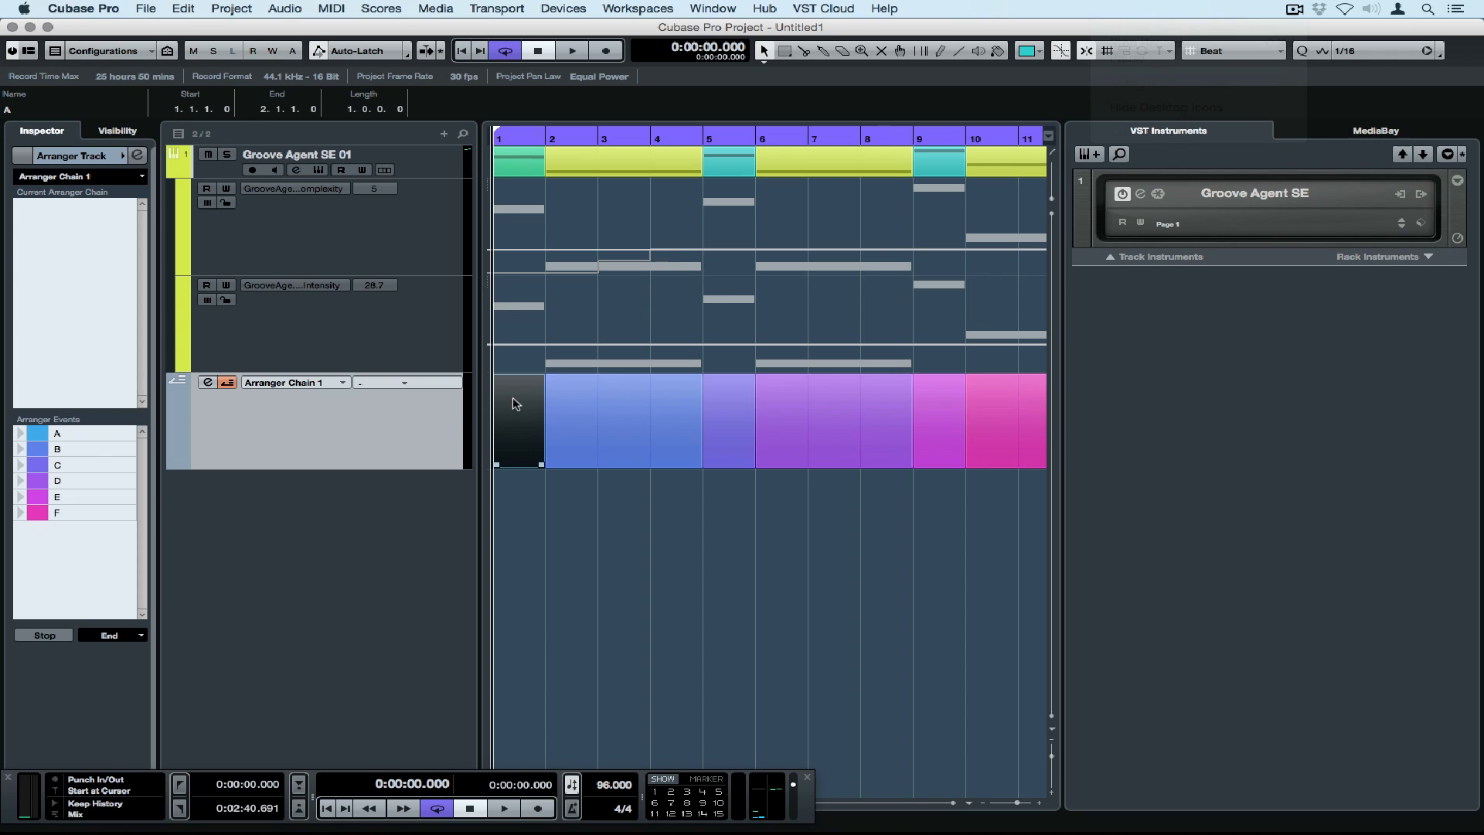
# Colour arranger event A with Color 8, event B with Color 4 and event C with Color 9 to match the drum parts
pyautogui.click(1028, 51)
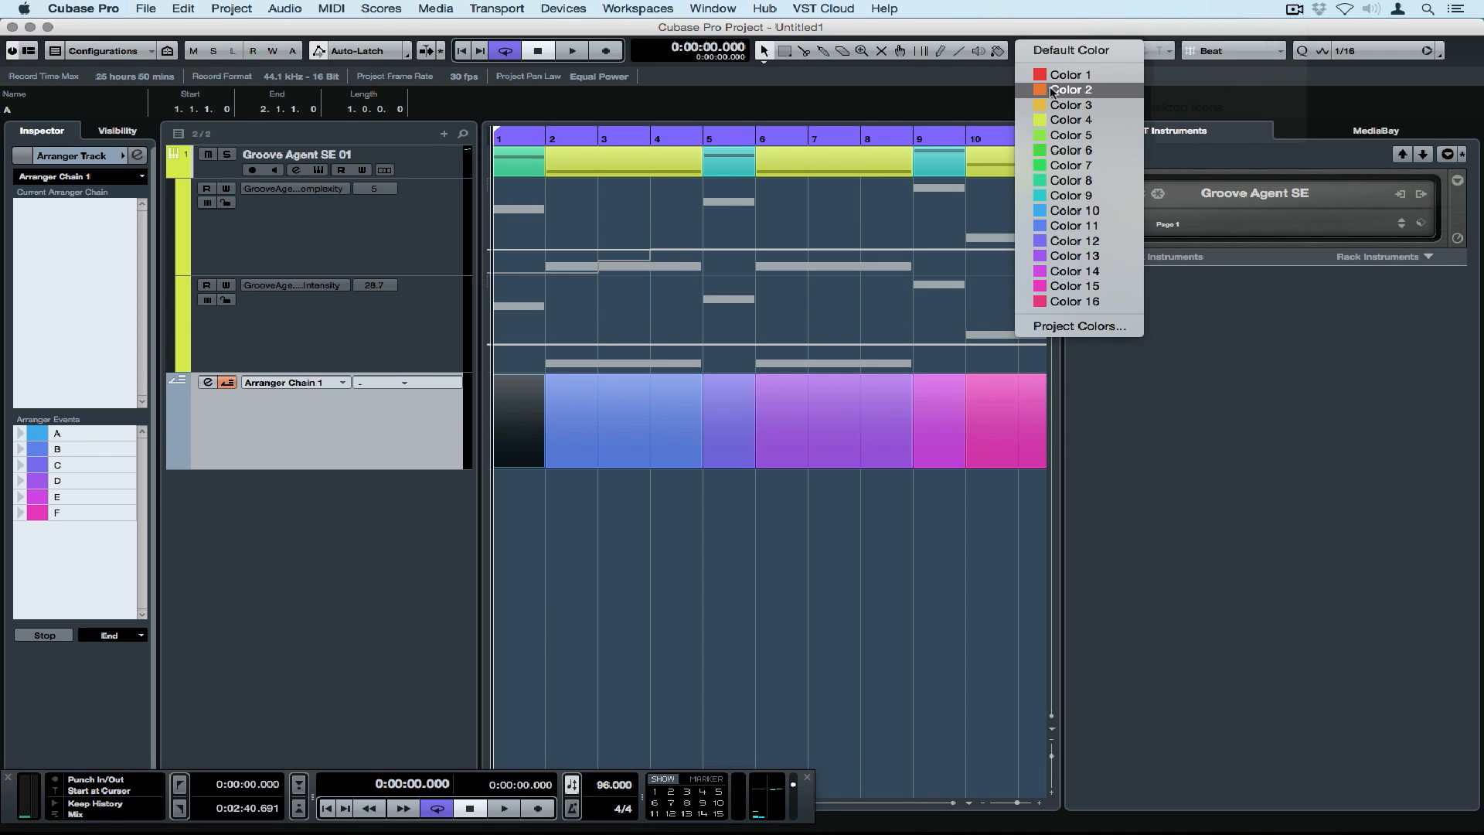
pyautogui.click(1070, 180)
pyautogui.click(668, 534)
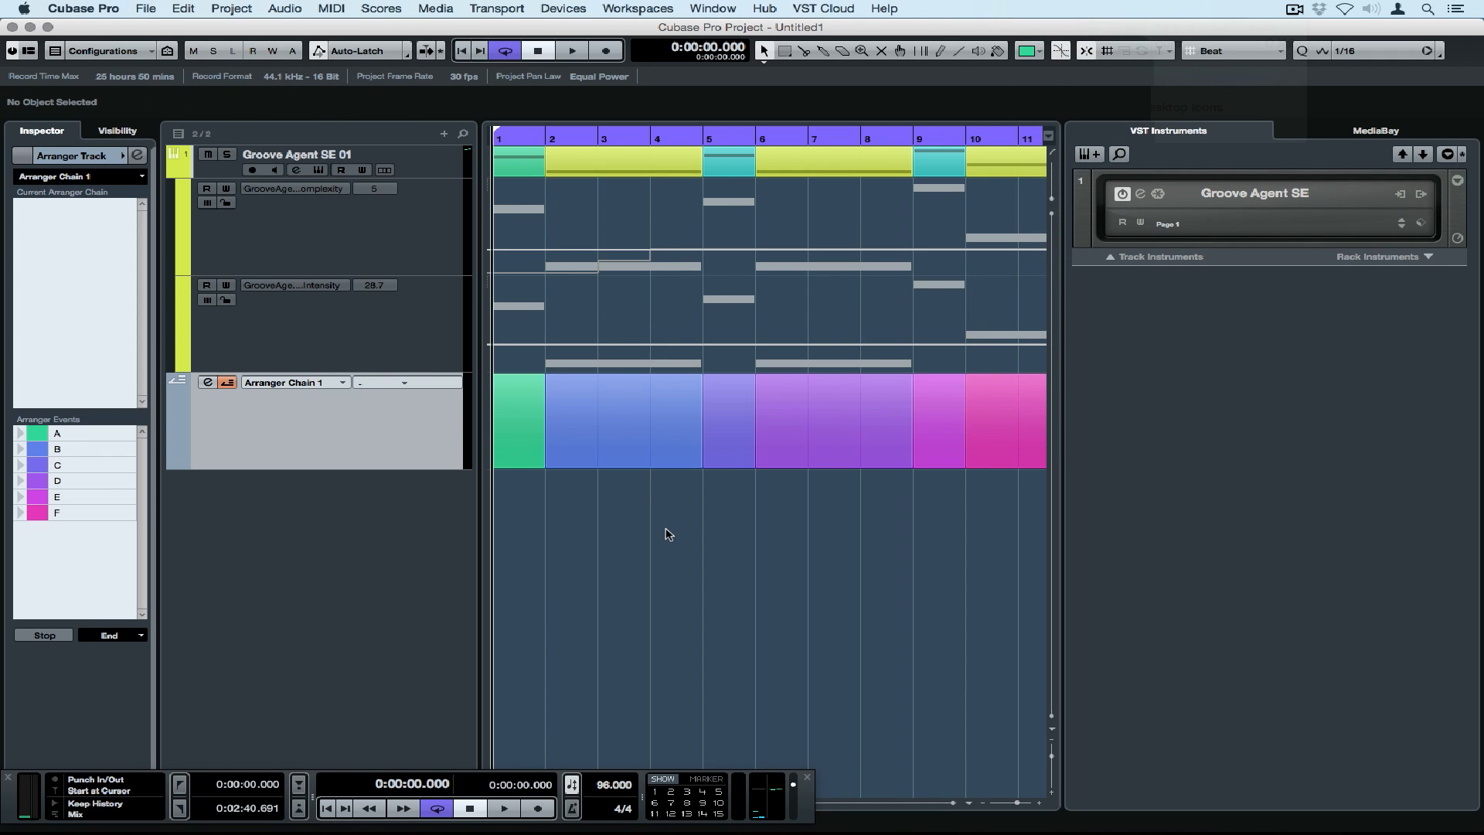
pyautogui.click(639, 436)
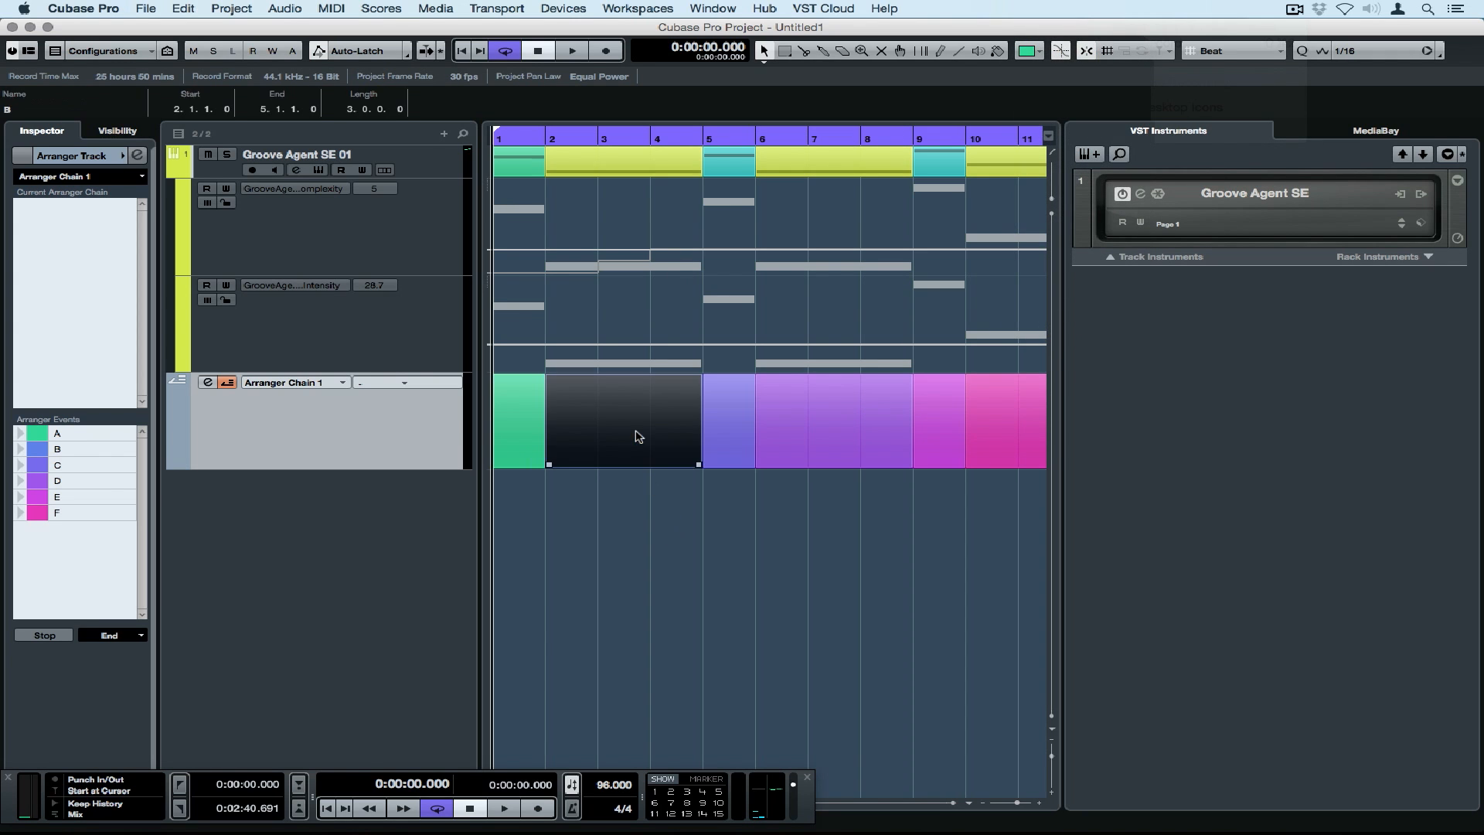
pyautogui.click(1033, 44)
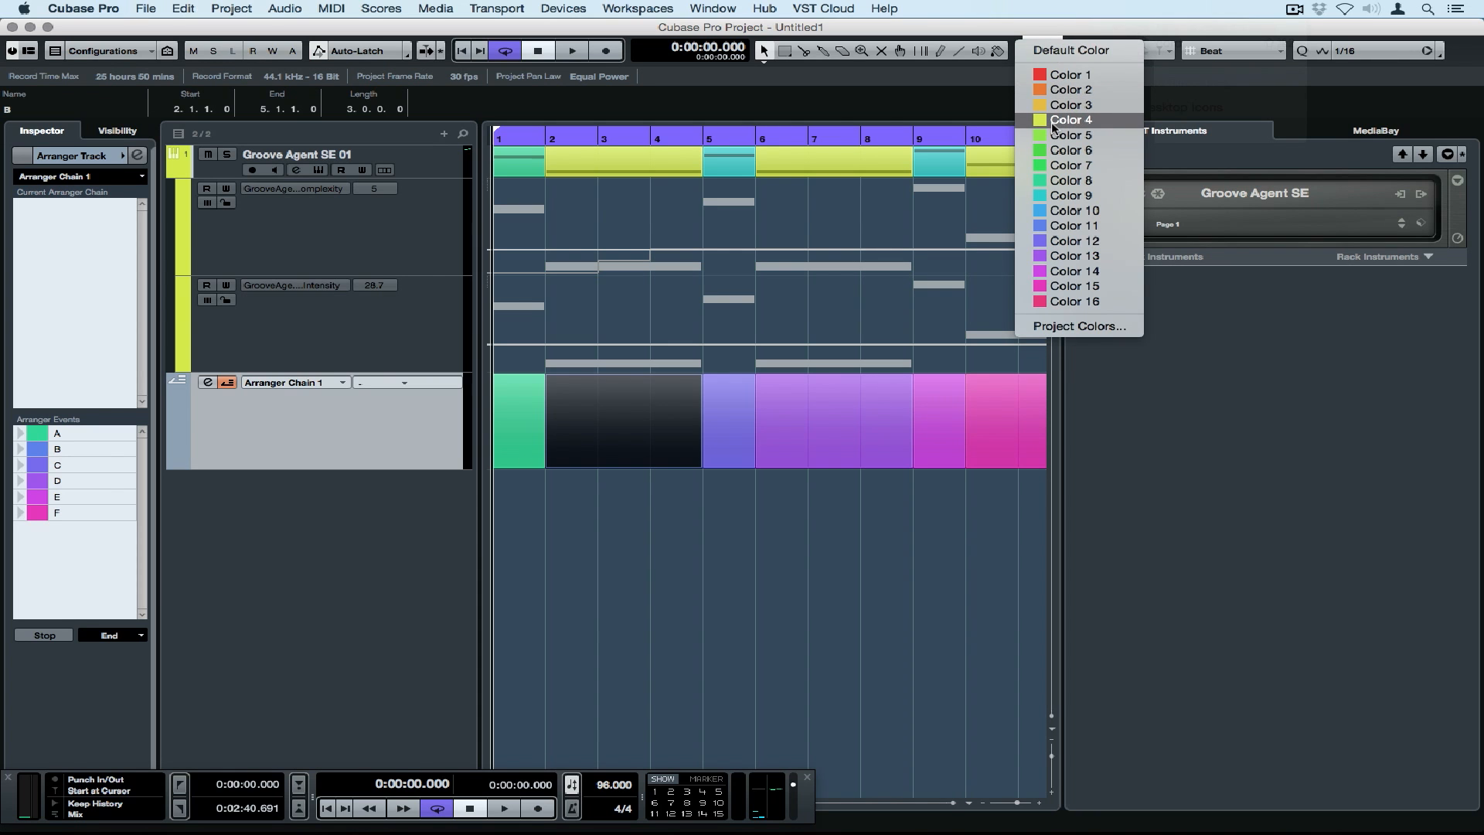
pyautogui.click(1052, 121)
pyautogui.click(779, 530)
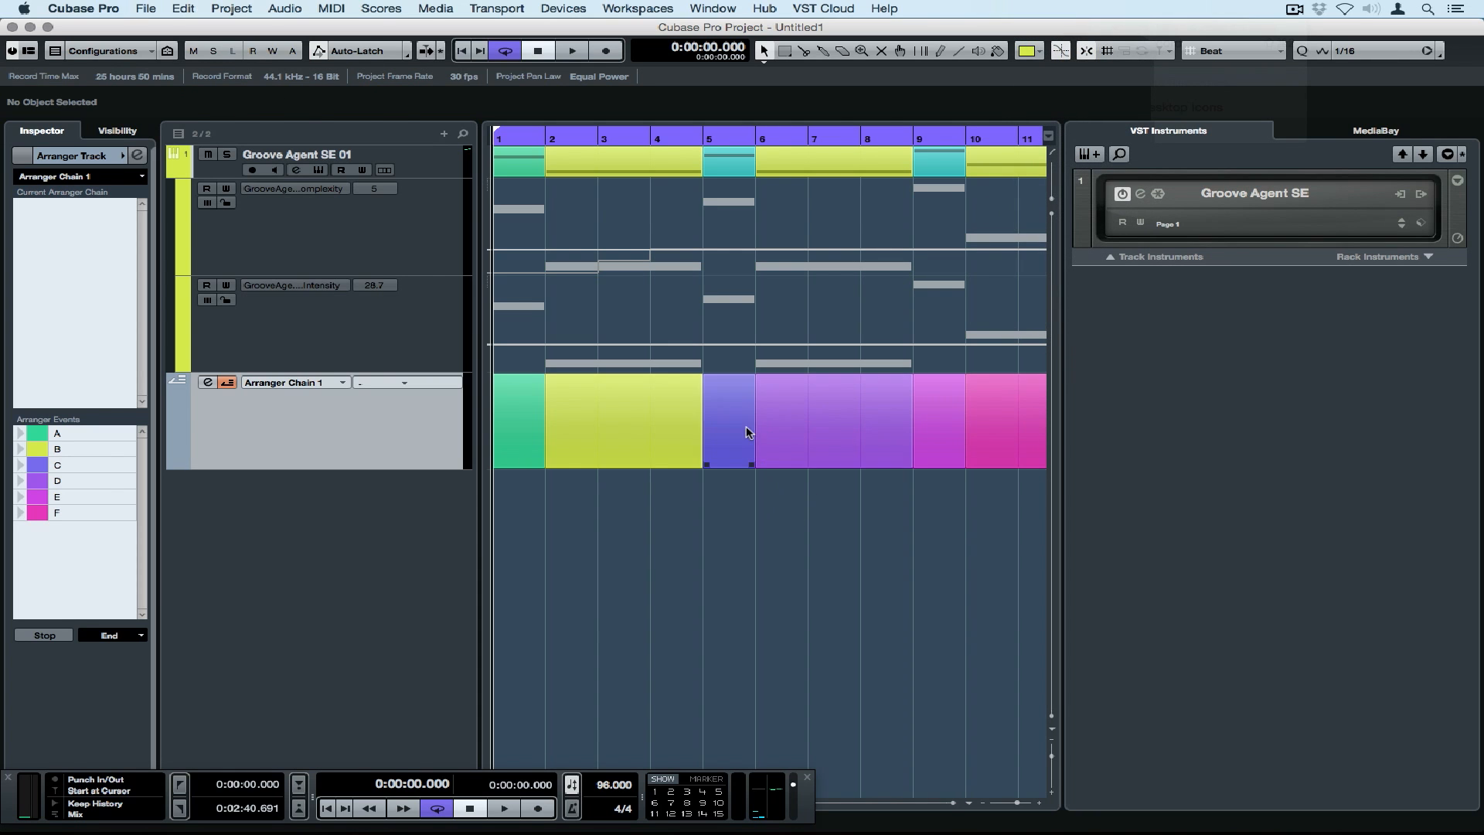
pyautogui.click(746, 432)
pyautogui.click(1034, 50)
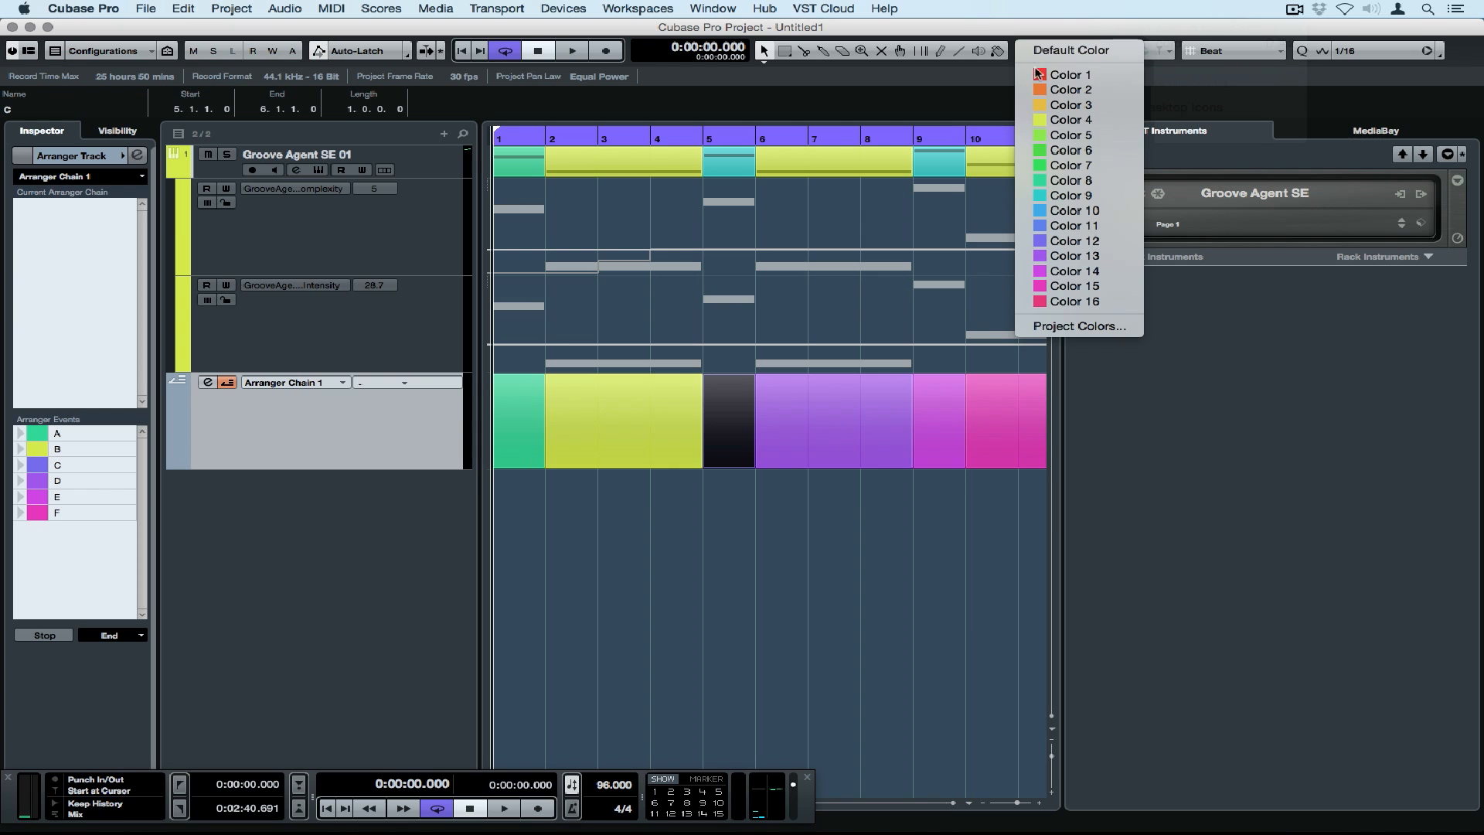
pyautogui.click(1051, 196)
pyautogui.click(821, 578)
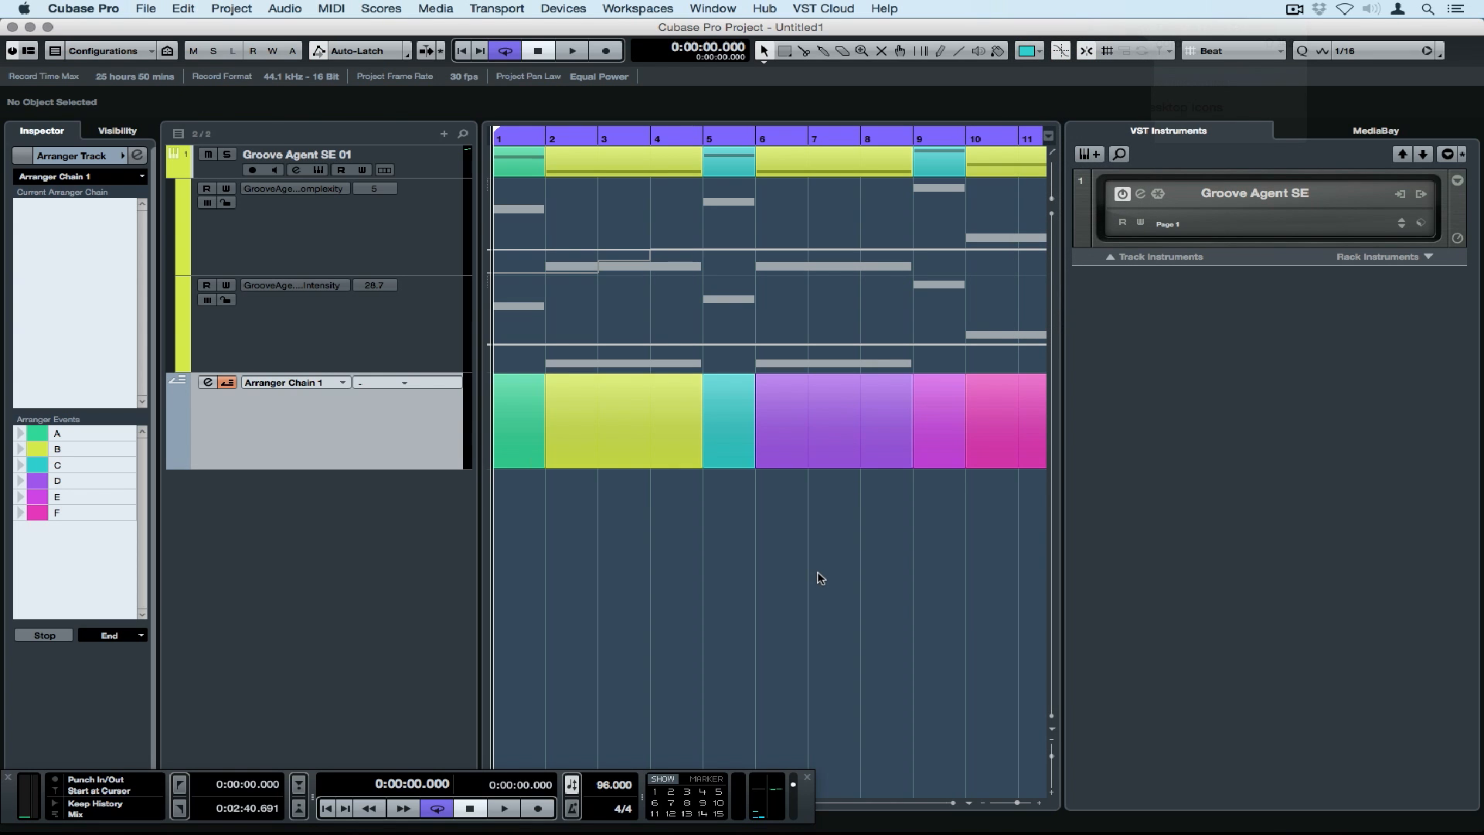
# Start playback, set the arranger jump mode to 1 Bar and trigger events A, C, D, B, D and A live
pyautogui.press('space')
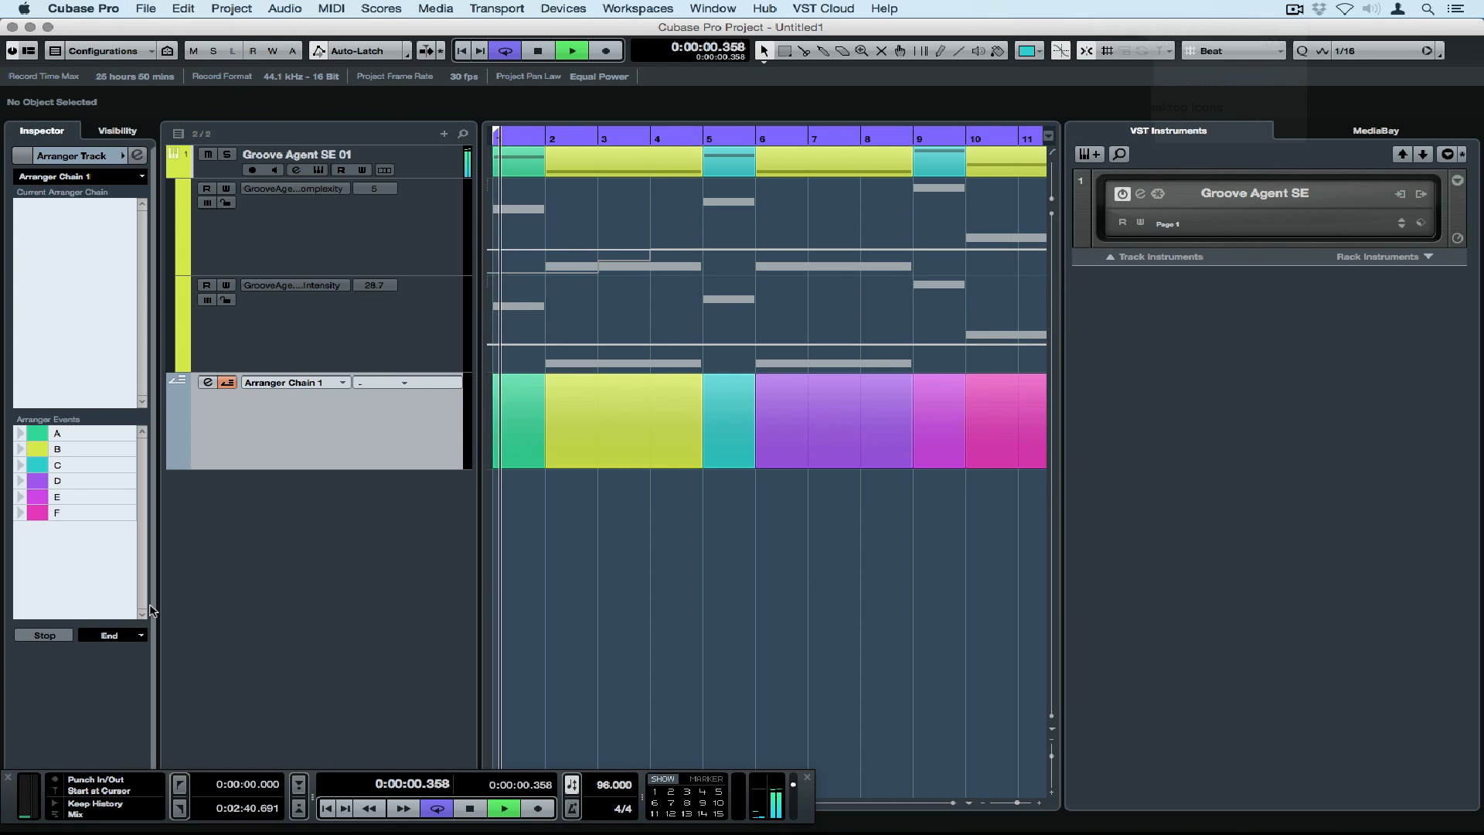
pyautogui.click(109, 635)
pyautogui.click(120, 680)
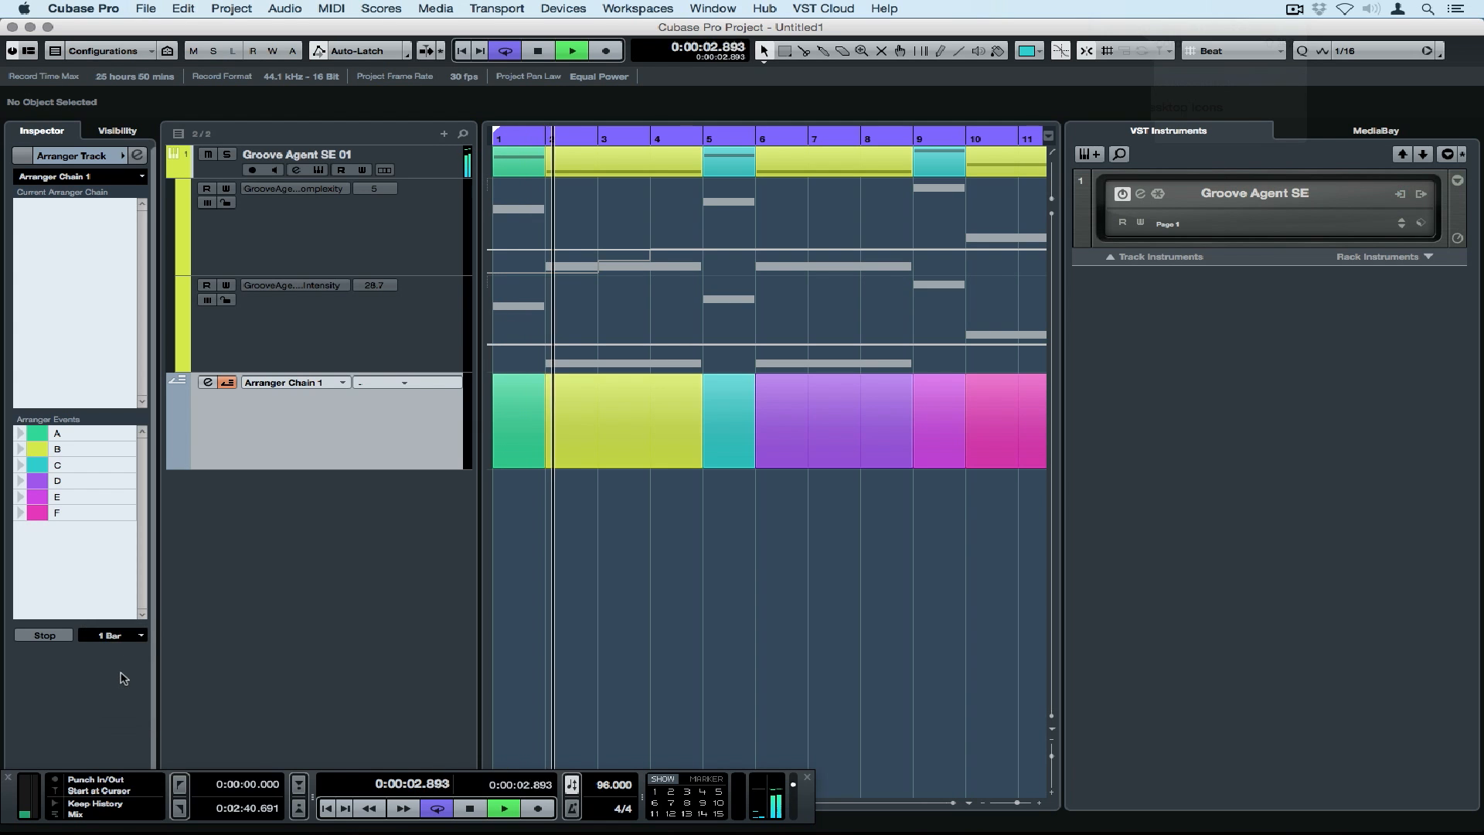
pyautogui.click(21, 435)
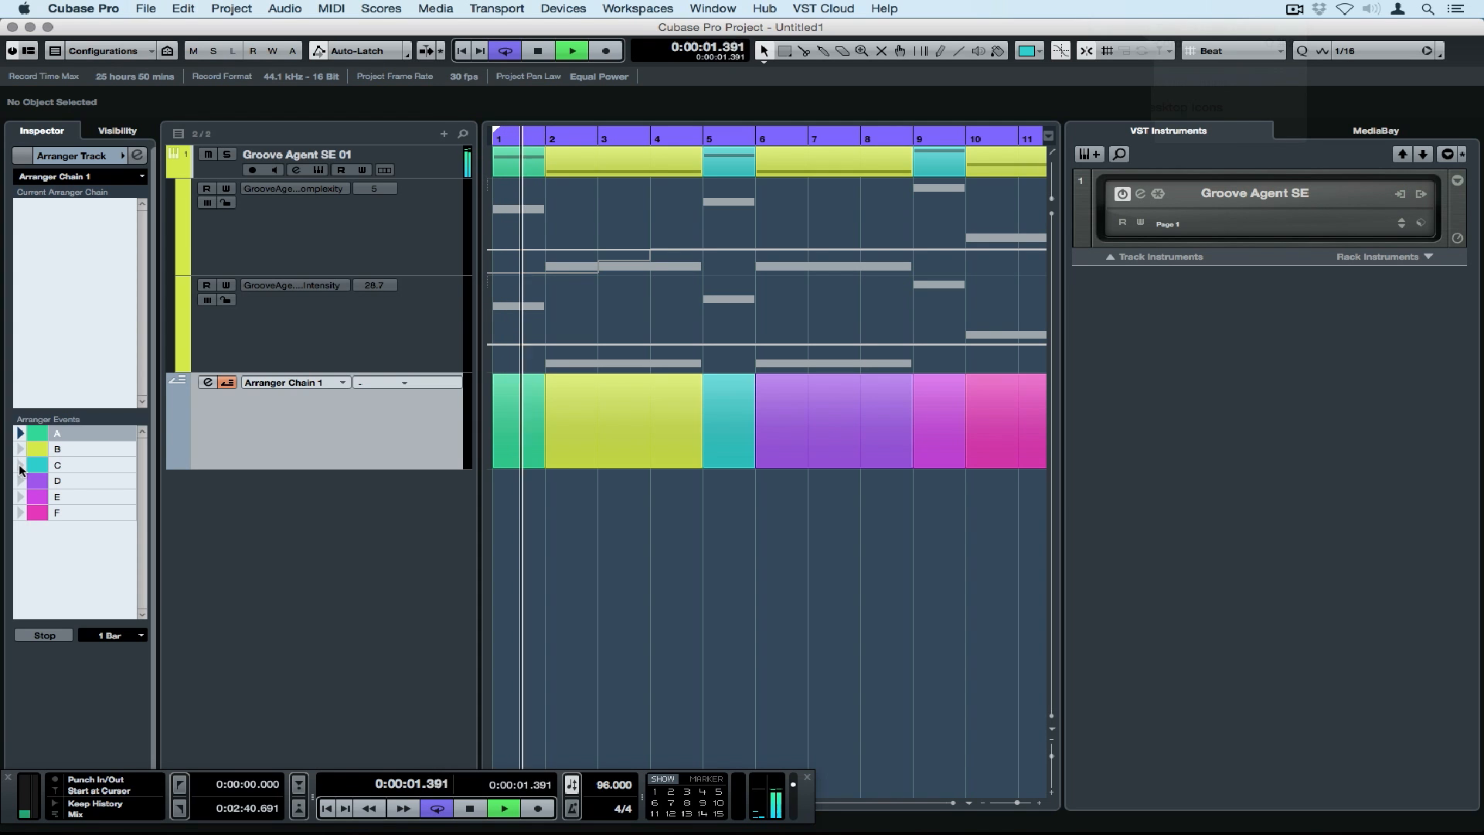
pyautogui.click(21, 466)
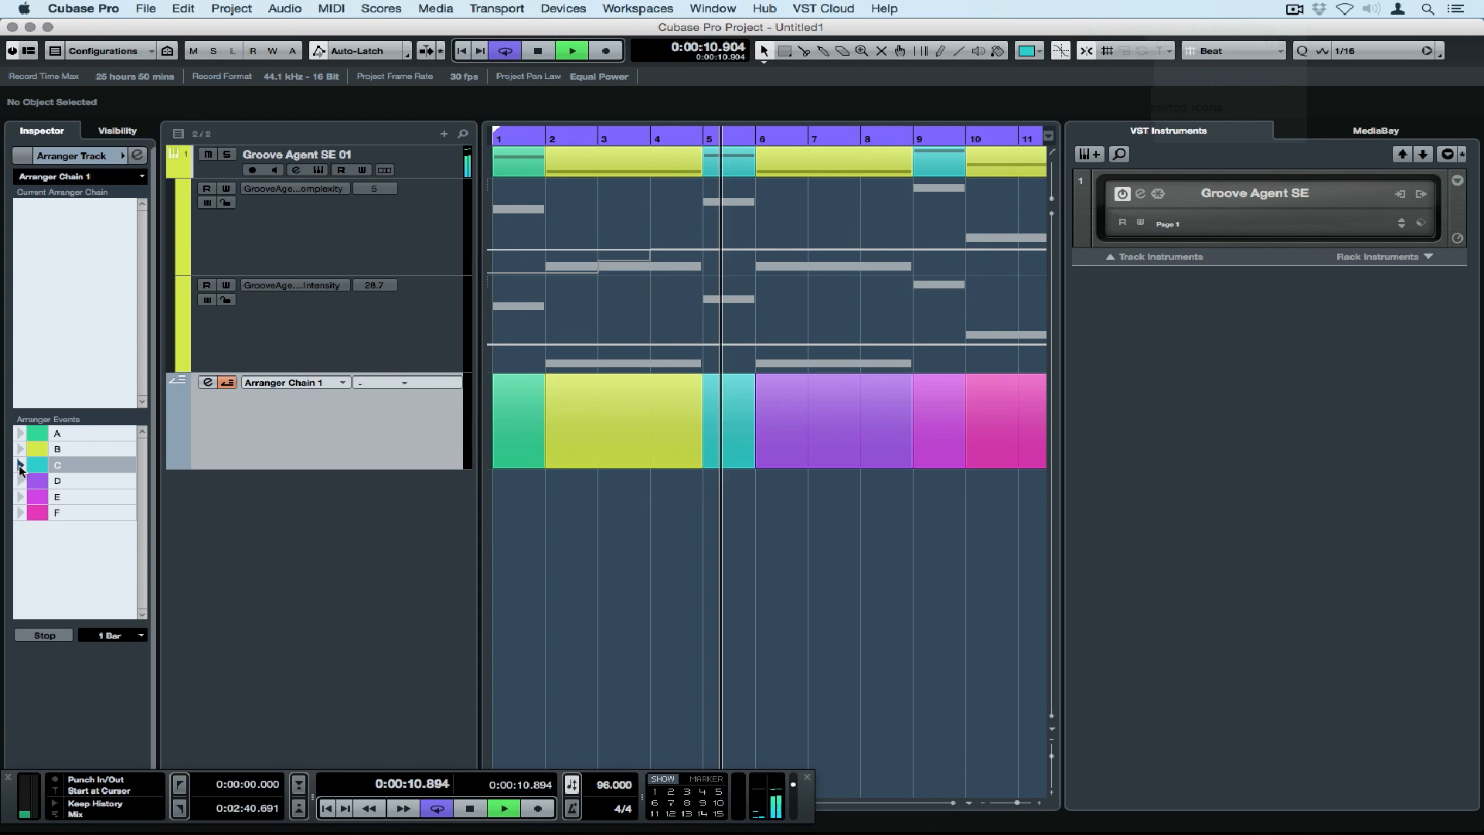
pyautogui.click(21, 481)
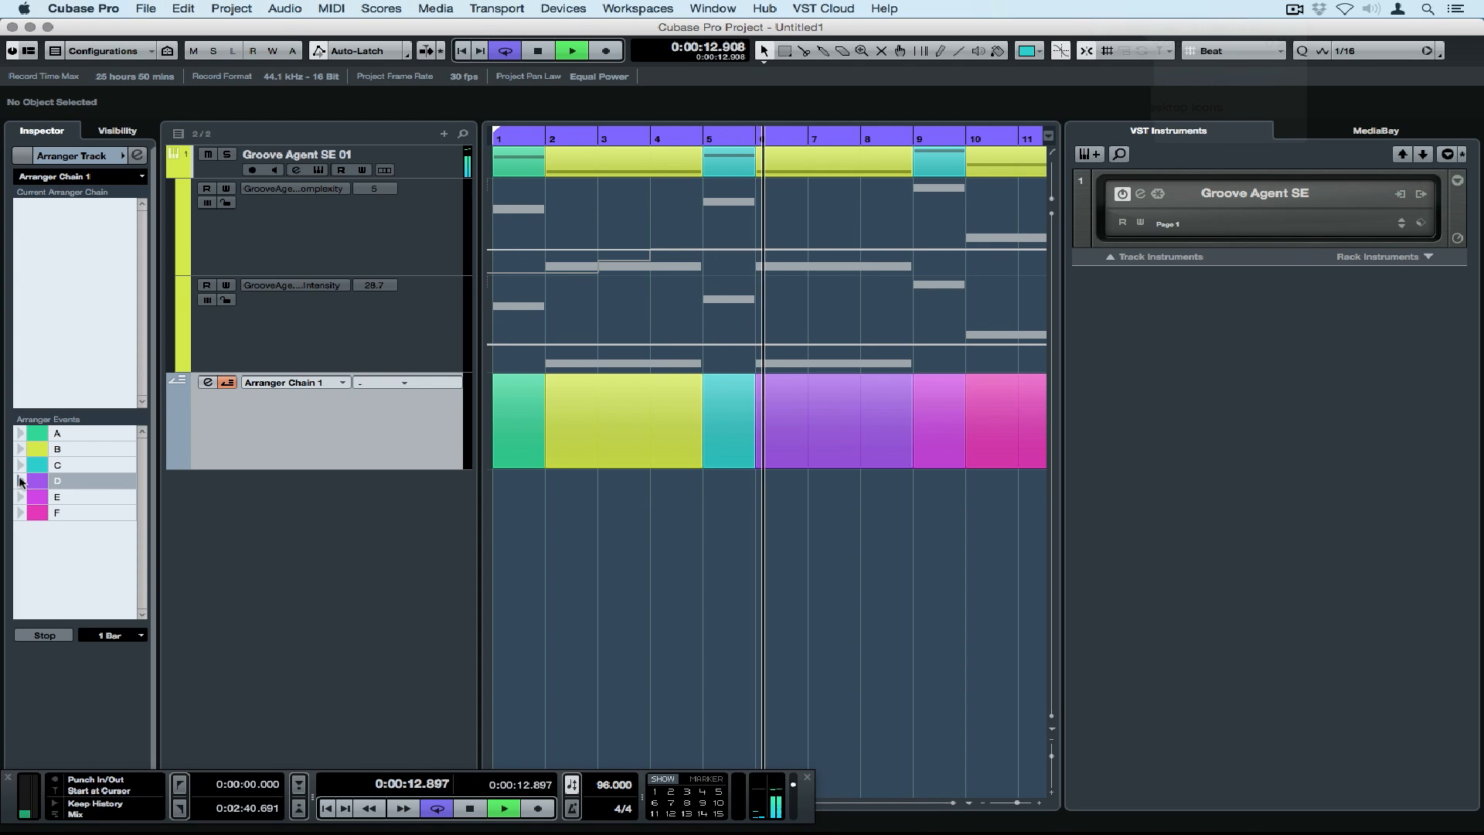
pyautogui.click(20, 450)
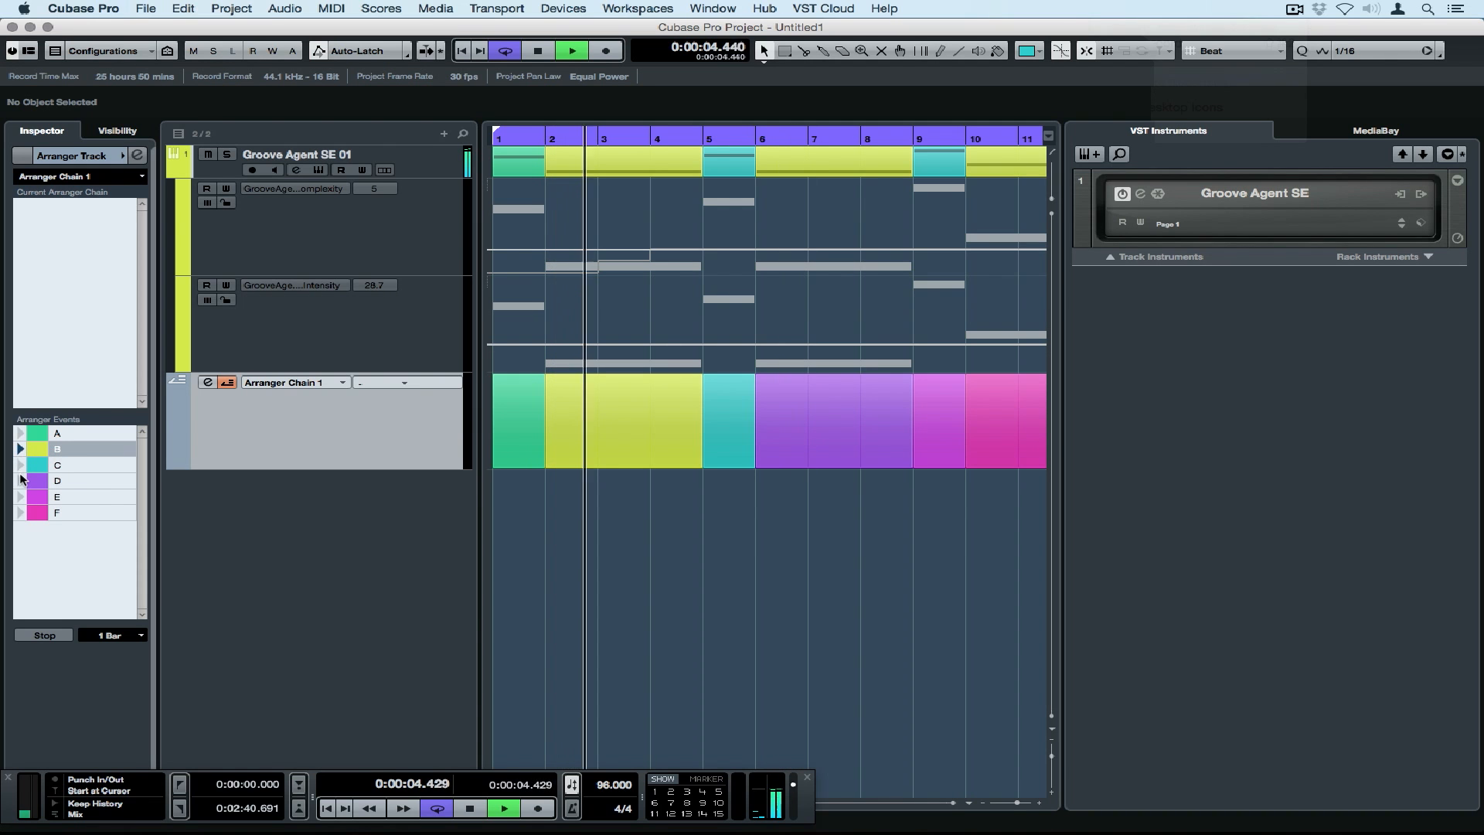
pyautogui.click(21, 480)
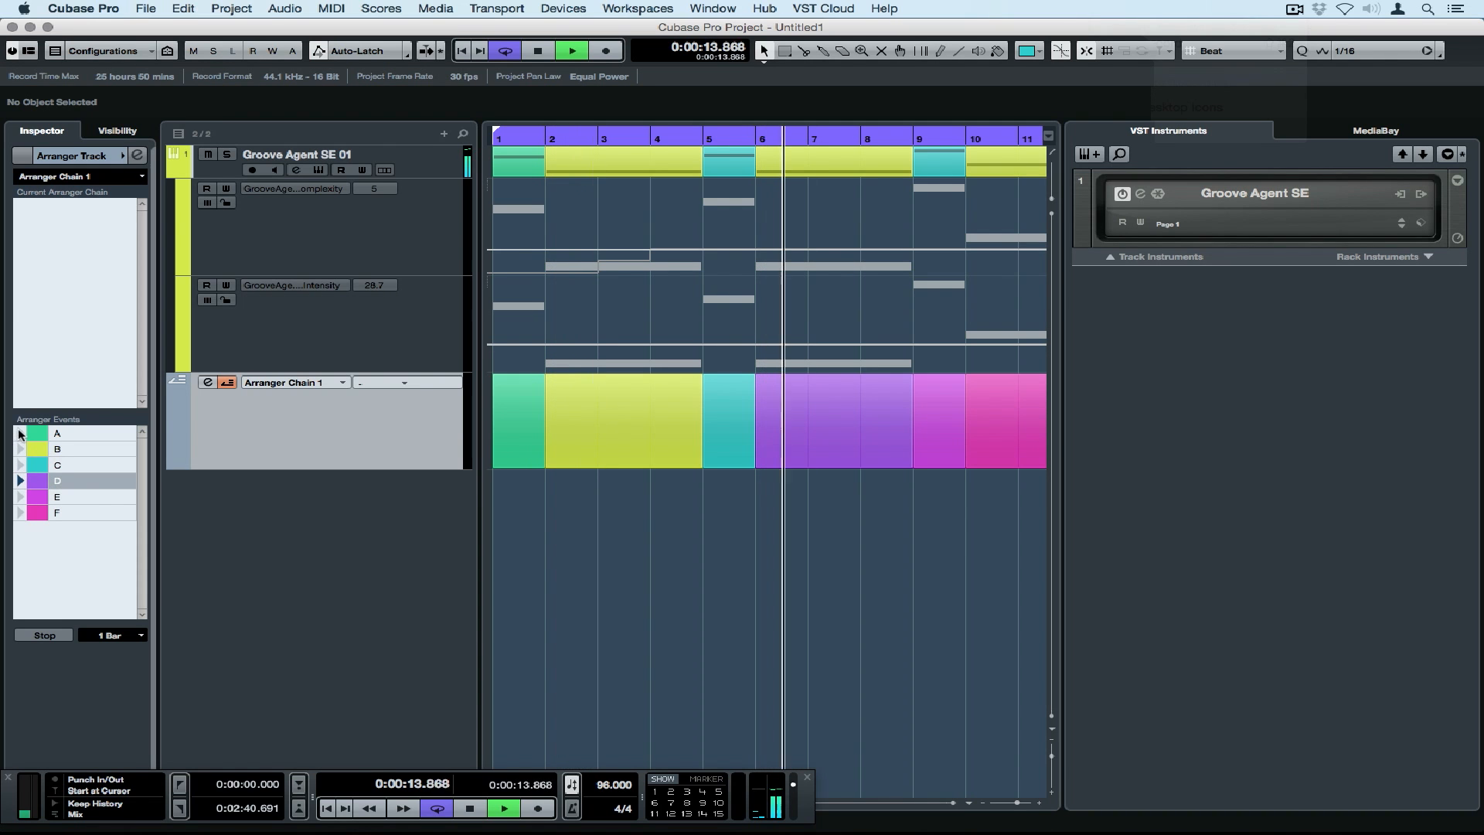
pyautogui.click(21, 433)
# Add events A, B, D and C in that order to Arranger Chain 1 and select event B's repeat count
pyautogui.doubleClick(35, 436)
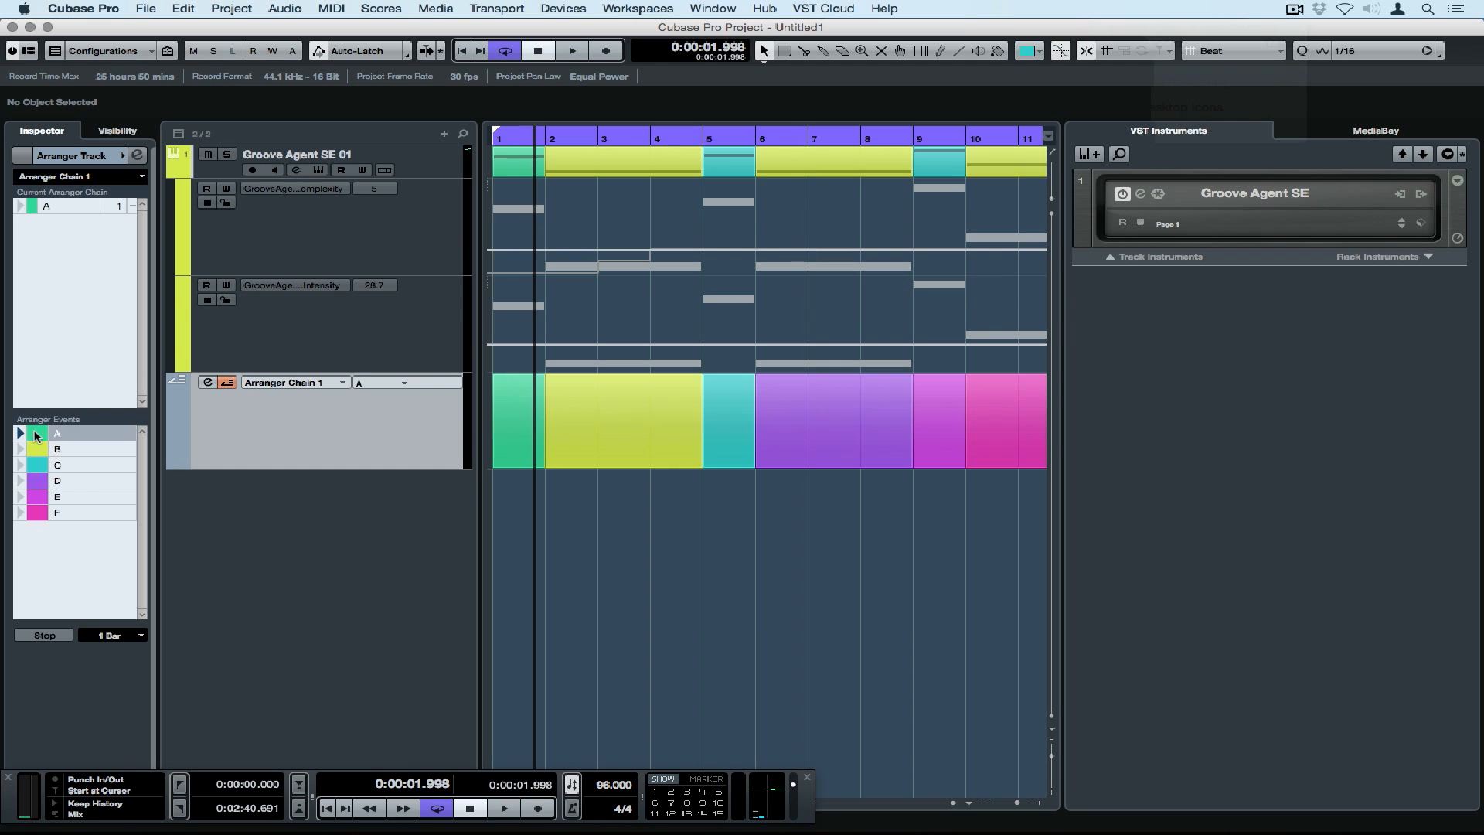
pyautogui.doubleClick(36, 446)
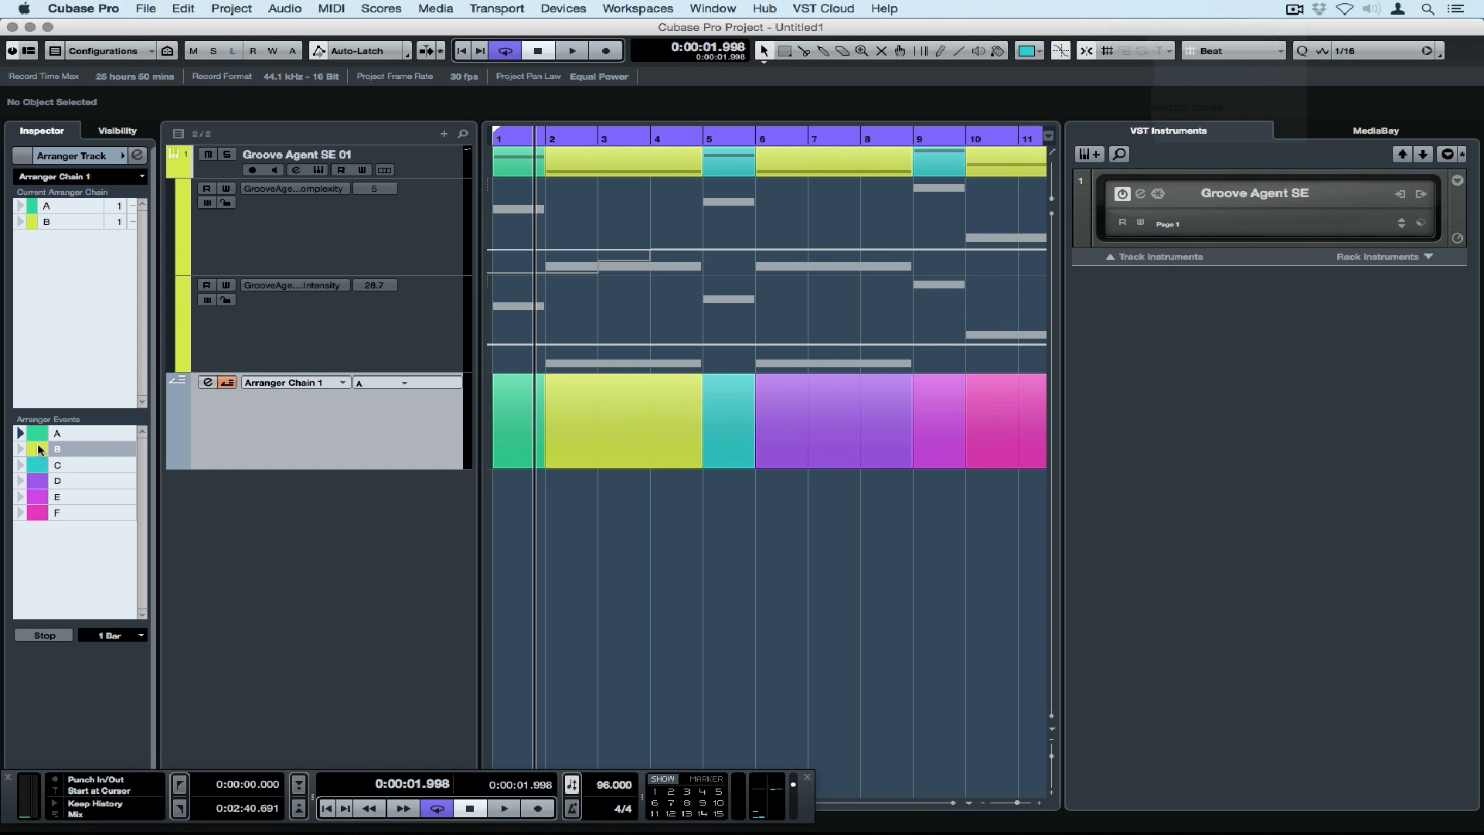
pyautogui.click(39, 482)
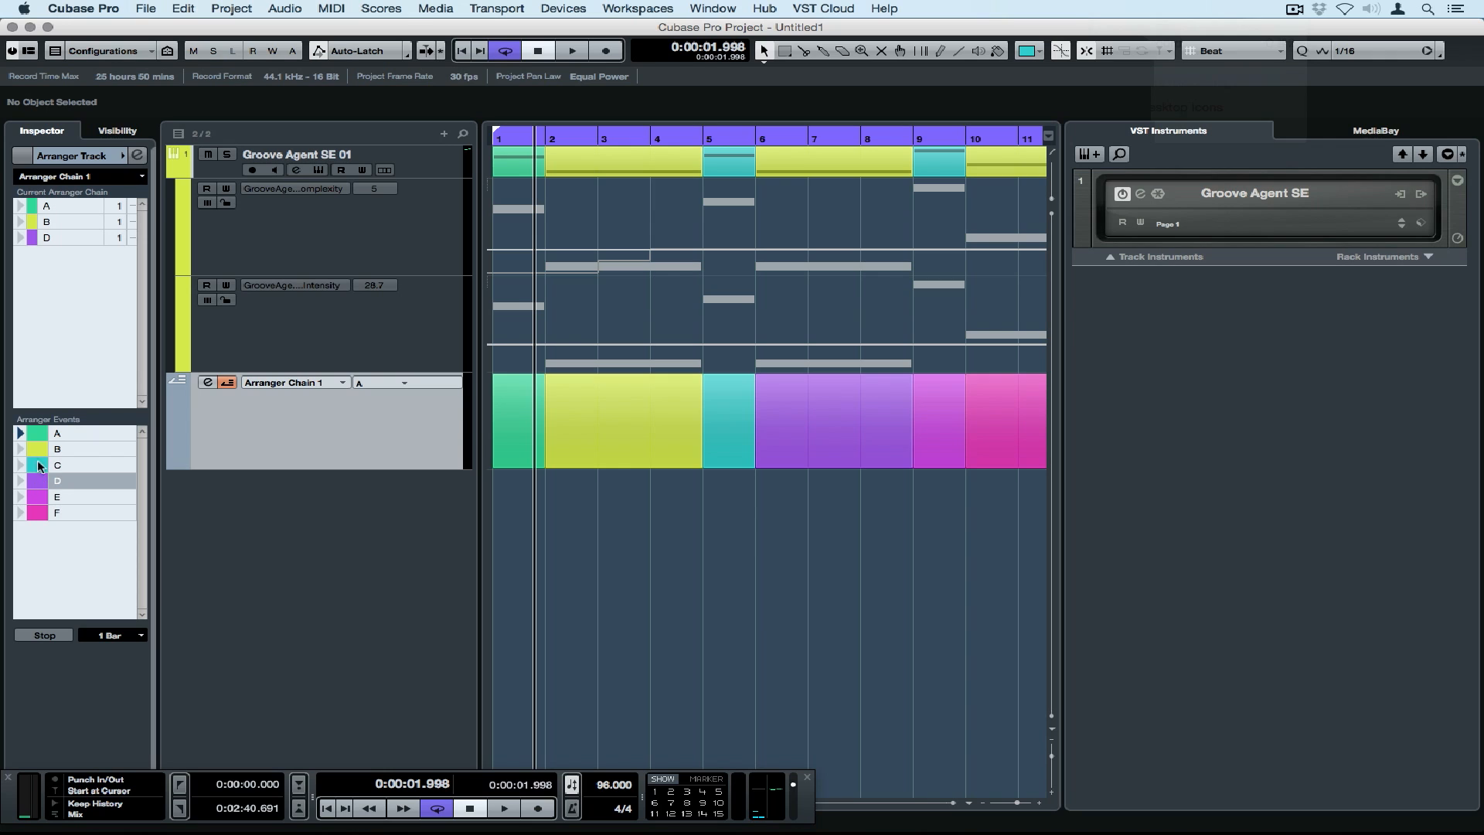
pyautogui.click(39, 465)
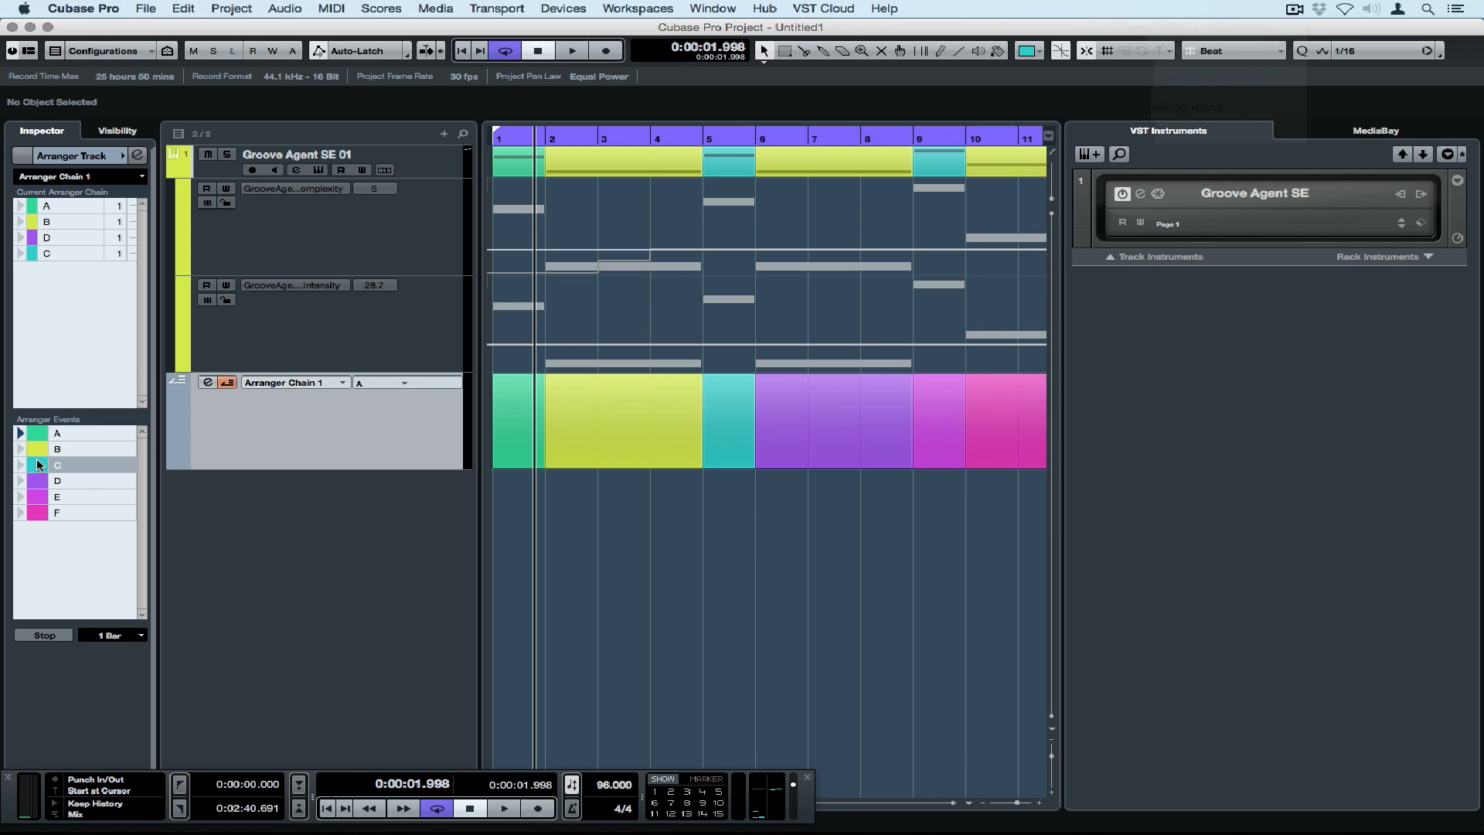
pyautogui.click(119, 222)
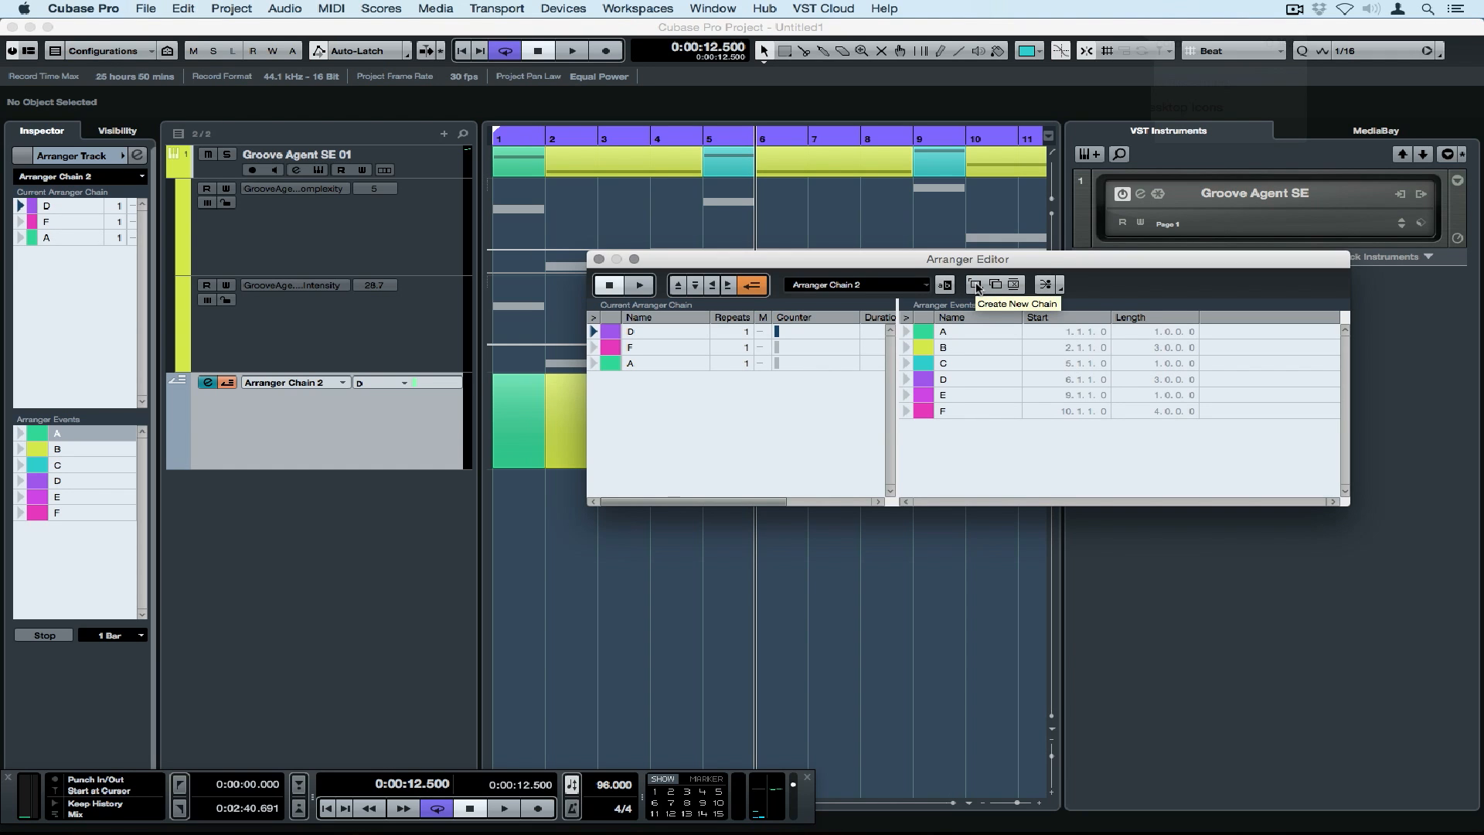
# Open the chain flattening options in the Arranger Editor
pyautogui.click(1060, 285)
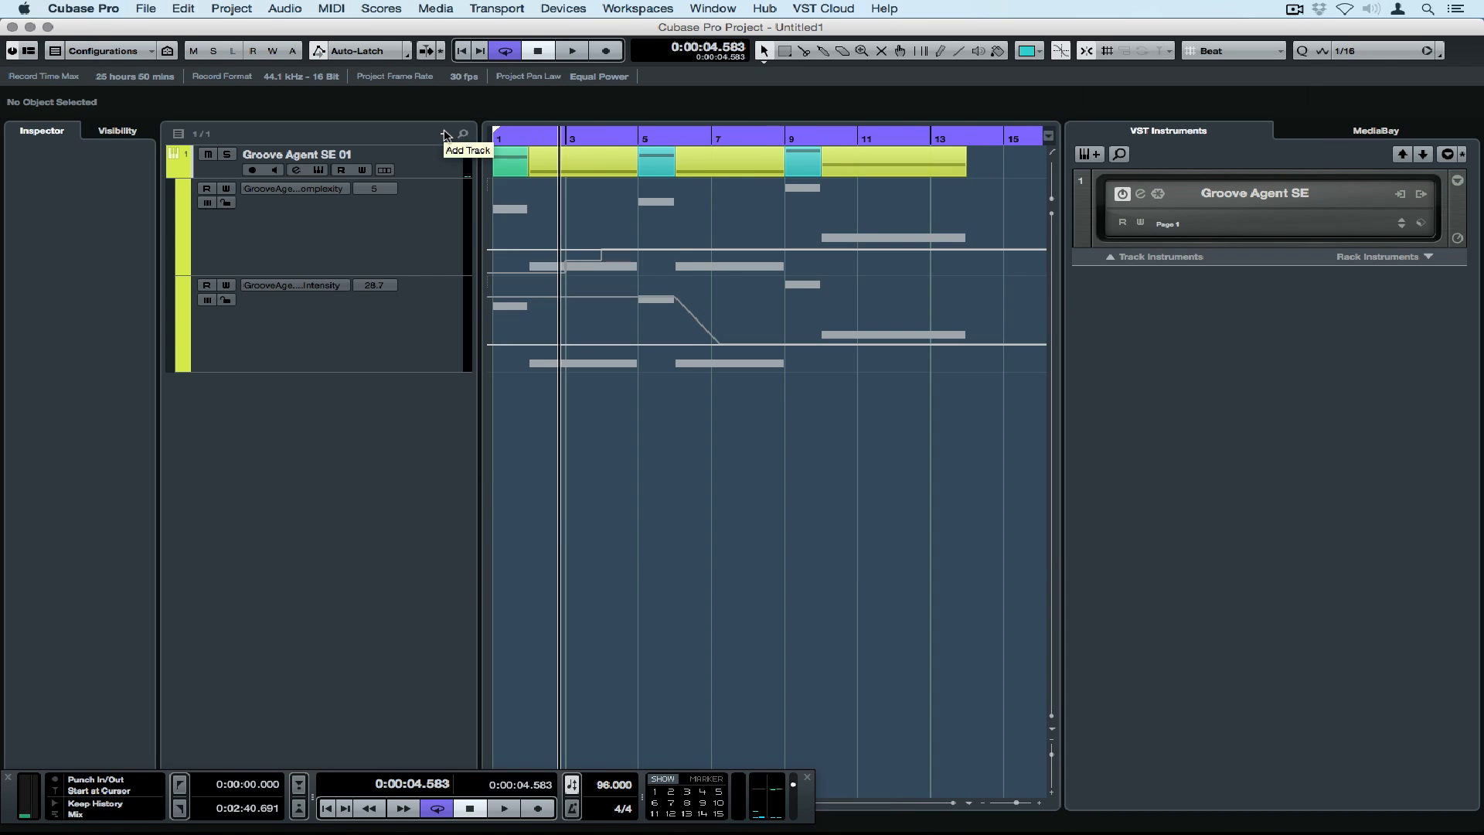
# Add one MIDI track named GROOVE AGENT MIDI to the project
pyautogui.click(443, 133)
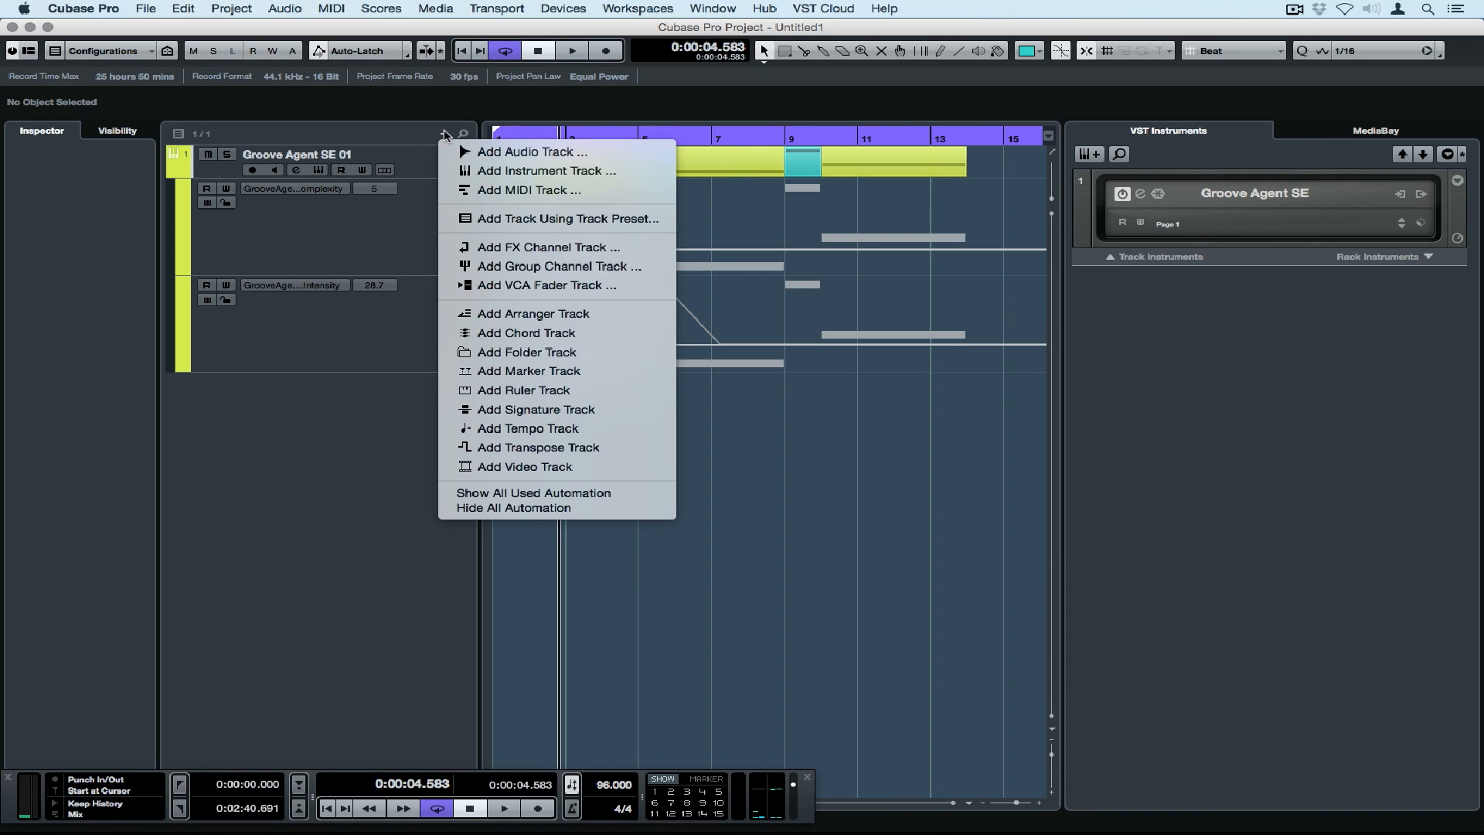
pyautogui.click(484, 191)
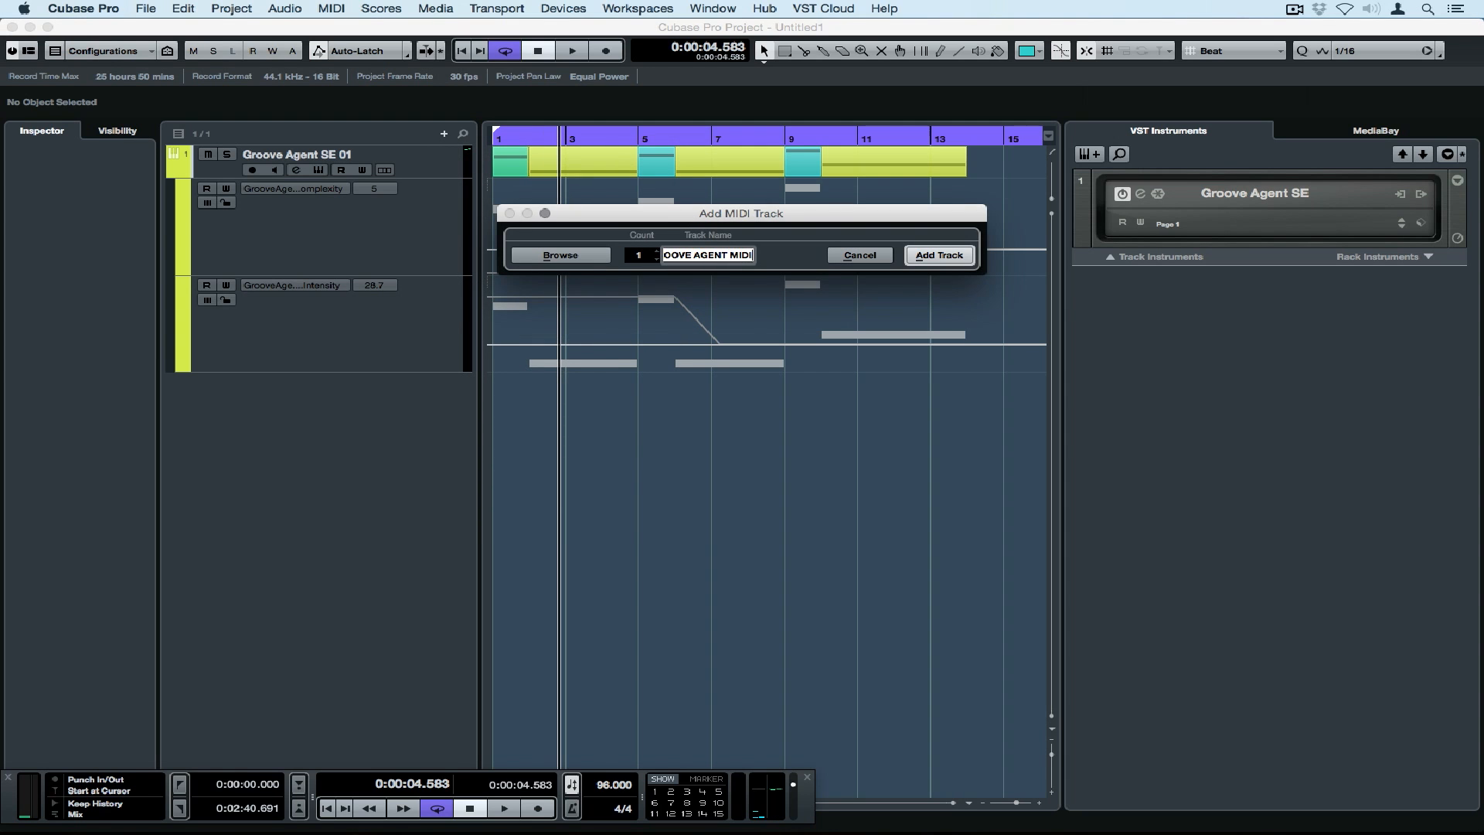
pyautogui.press('Return')
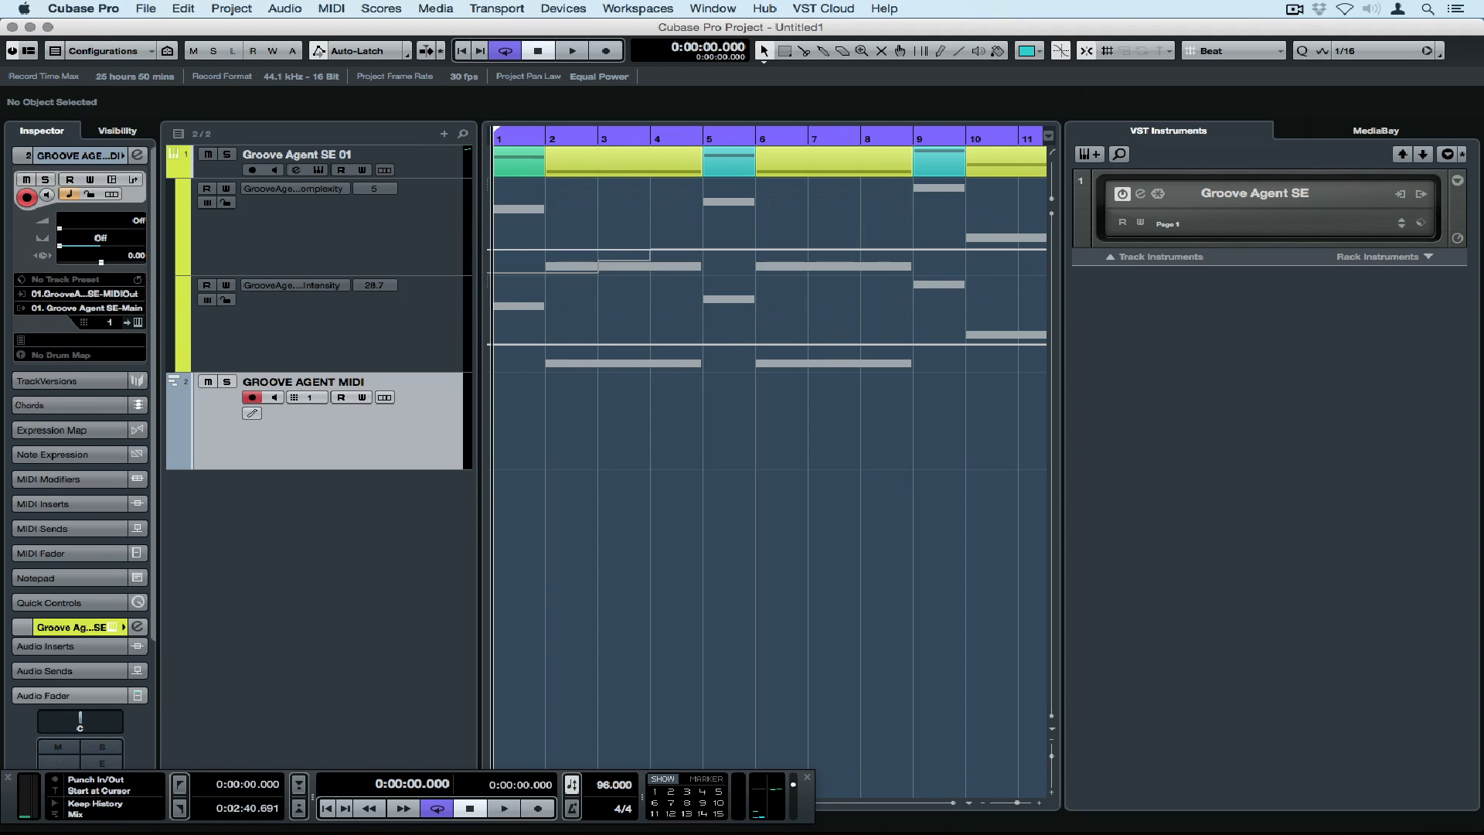
# Use the Groove Agent SE MIDI output as the new MIDI track's input and record the drums from bar 1 to about bar 10
pyautogui.click(83, 295)
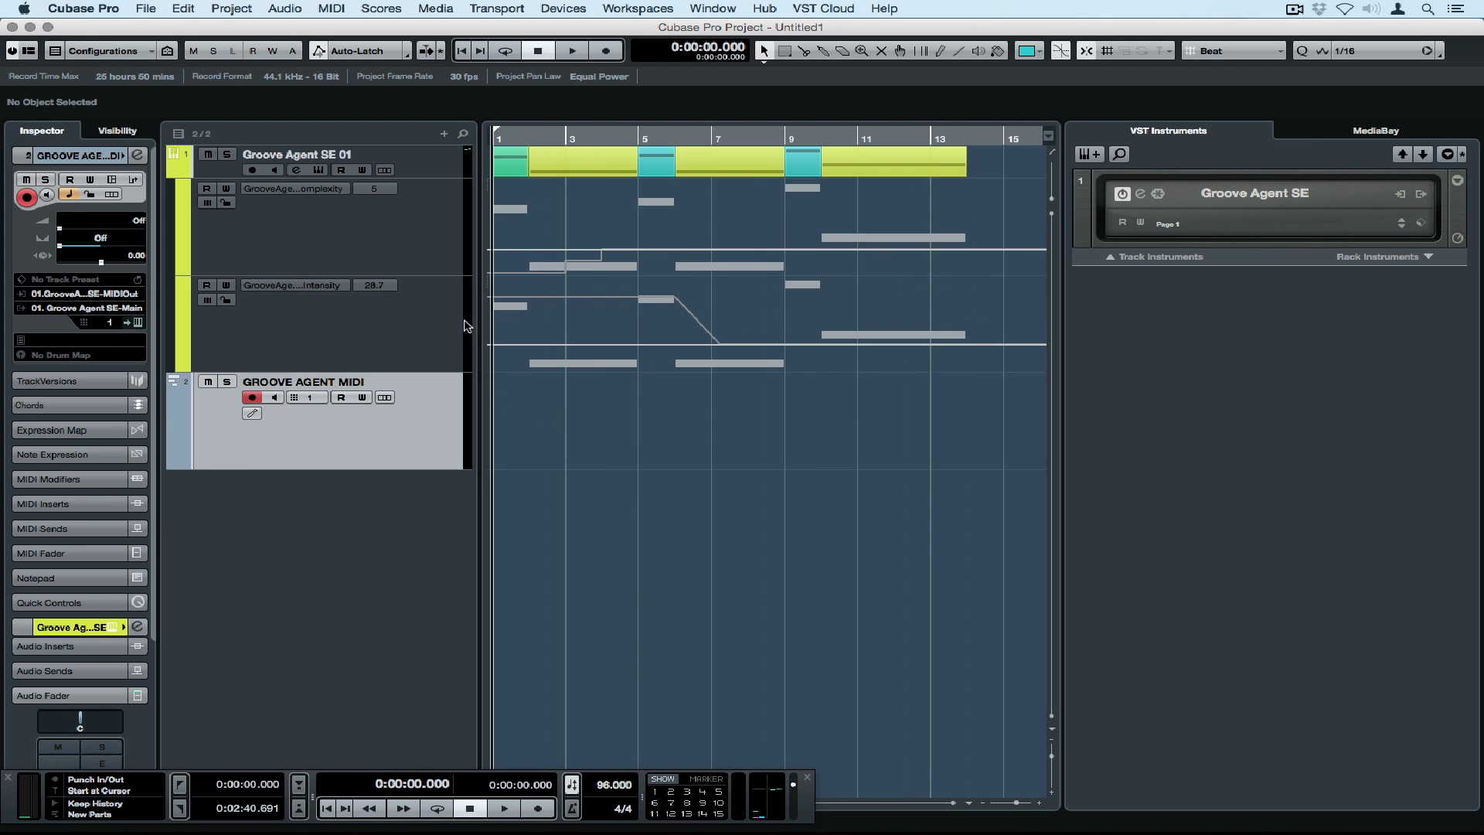
pyautogui.press('KP_Multiply')
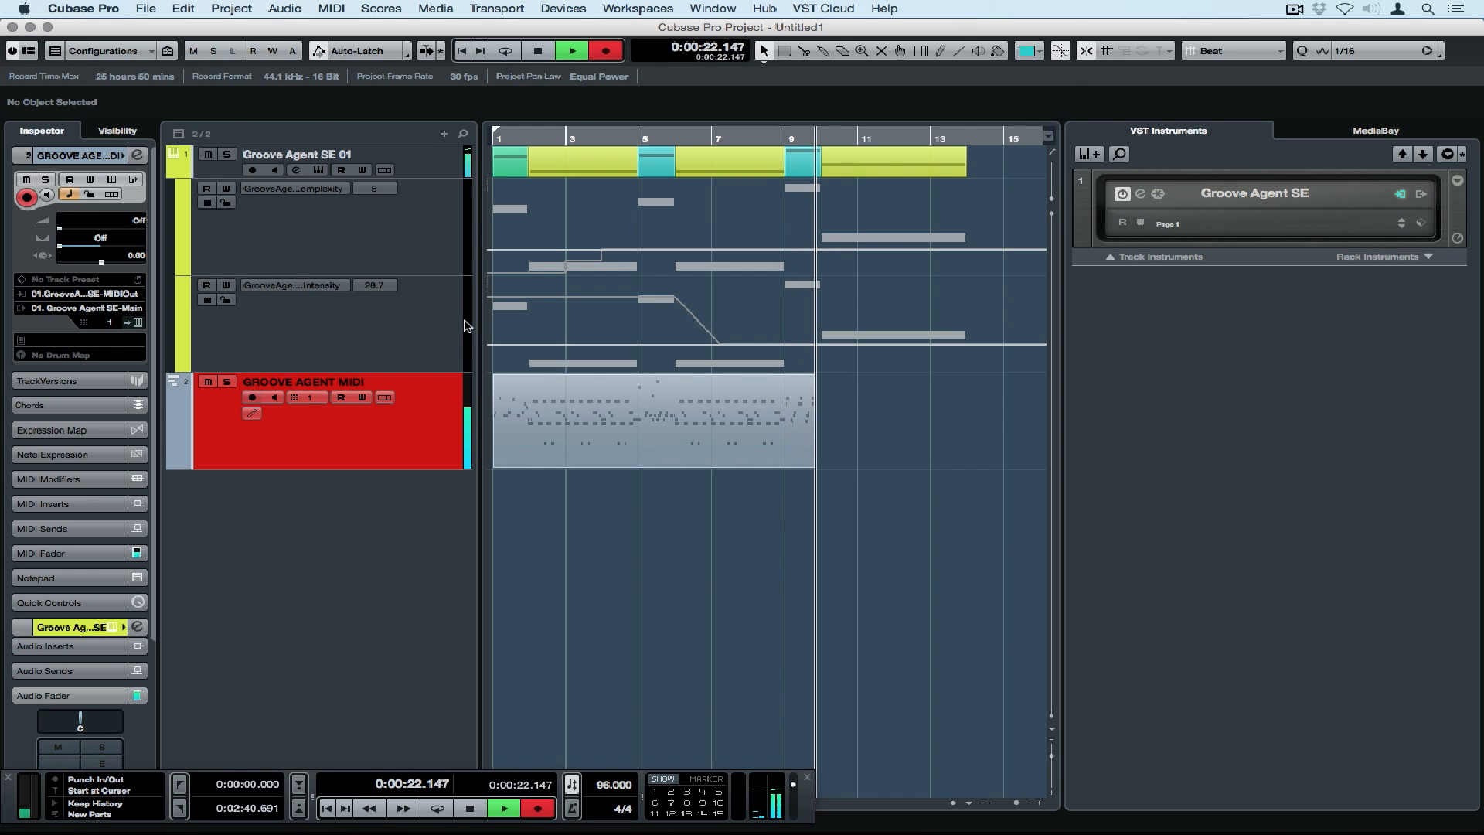
pyautogui.press('space')
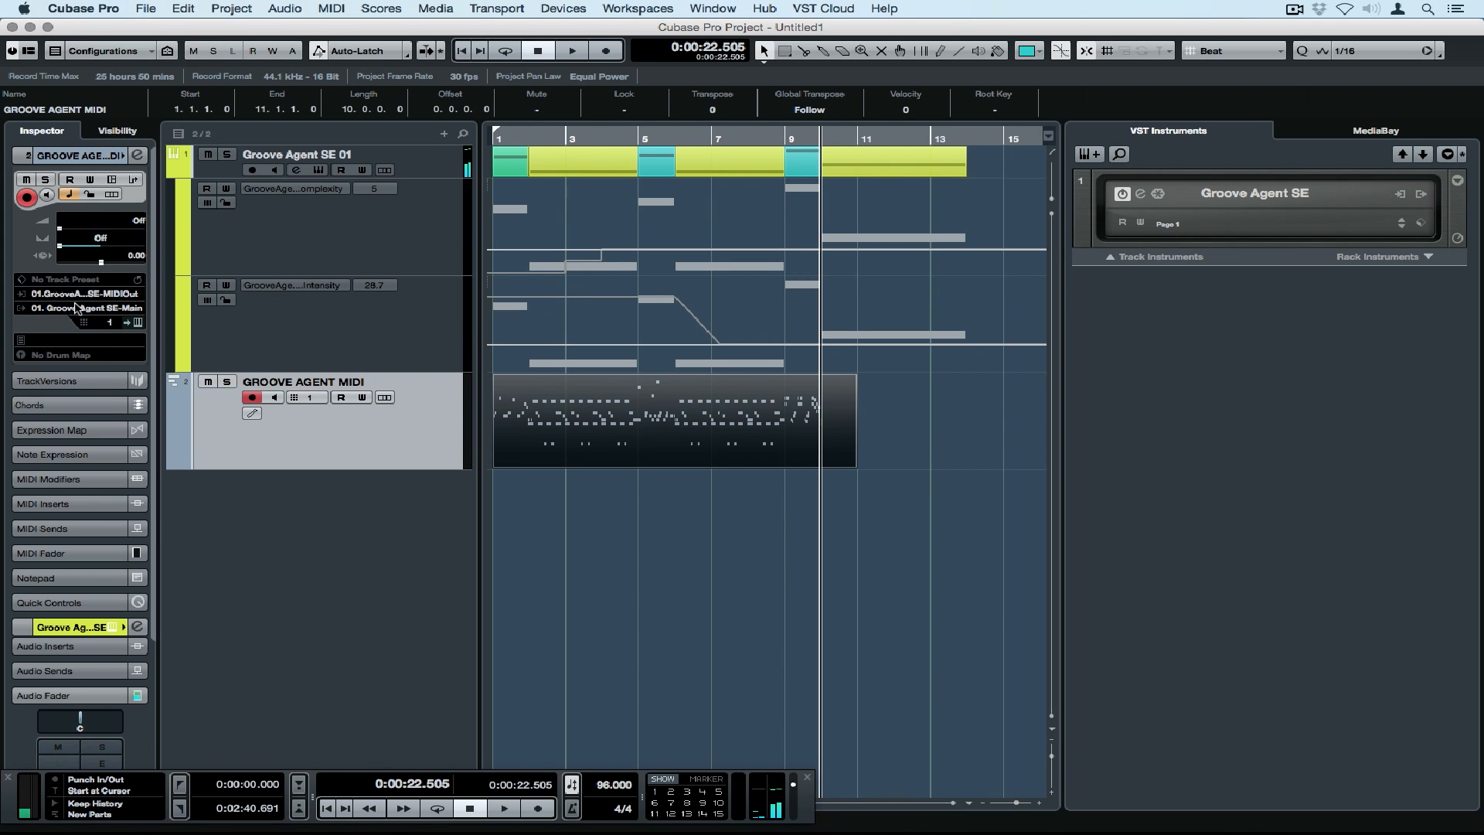
# Check the MIDI track's output routing, play the recording from bar 1 through Groove Agent SE and close the instrument editor
pyautogui.click(77, 307)
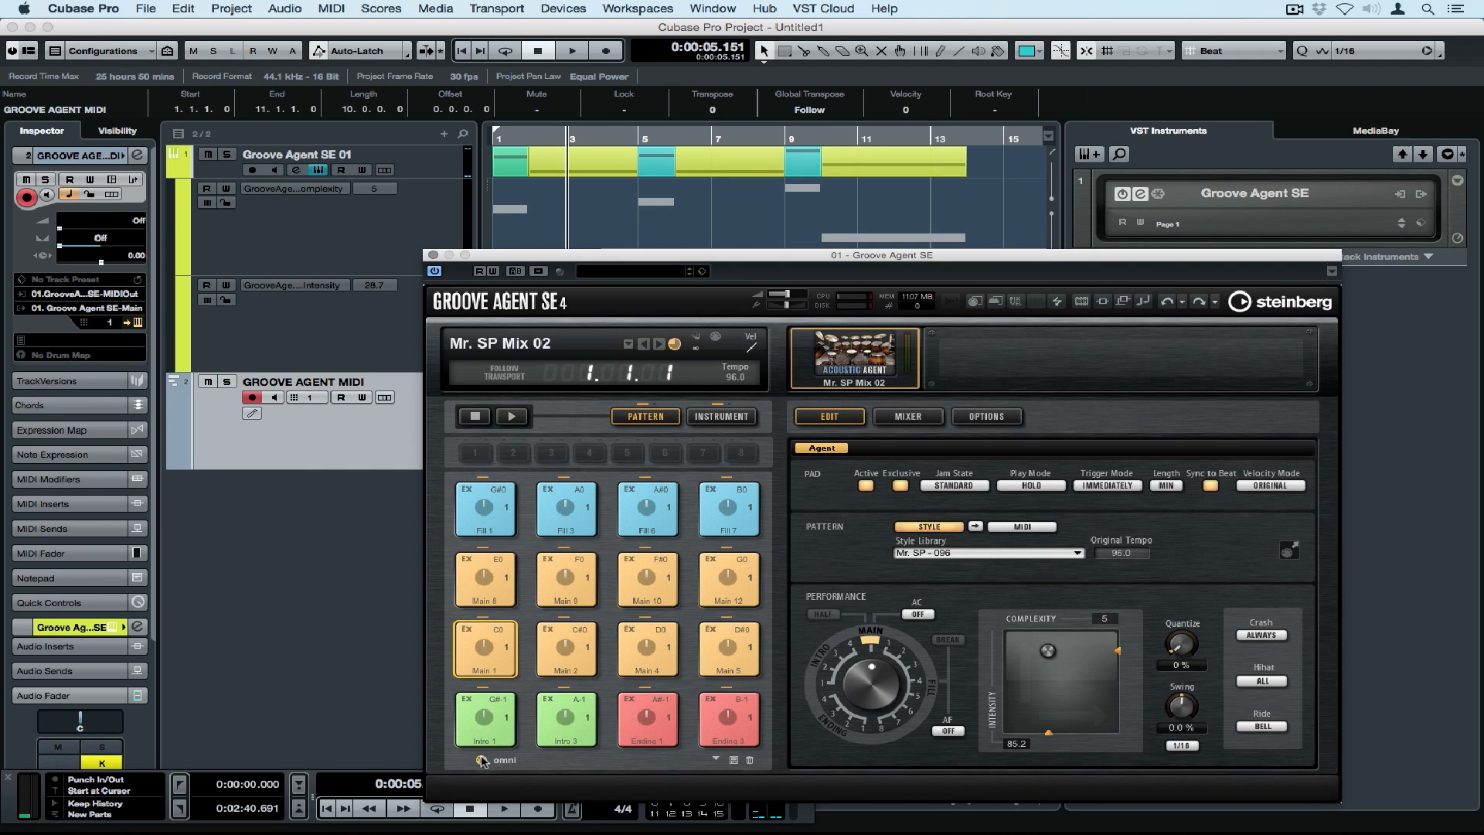
pyautogui.press('space')
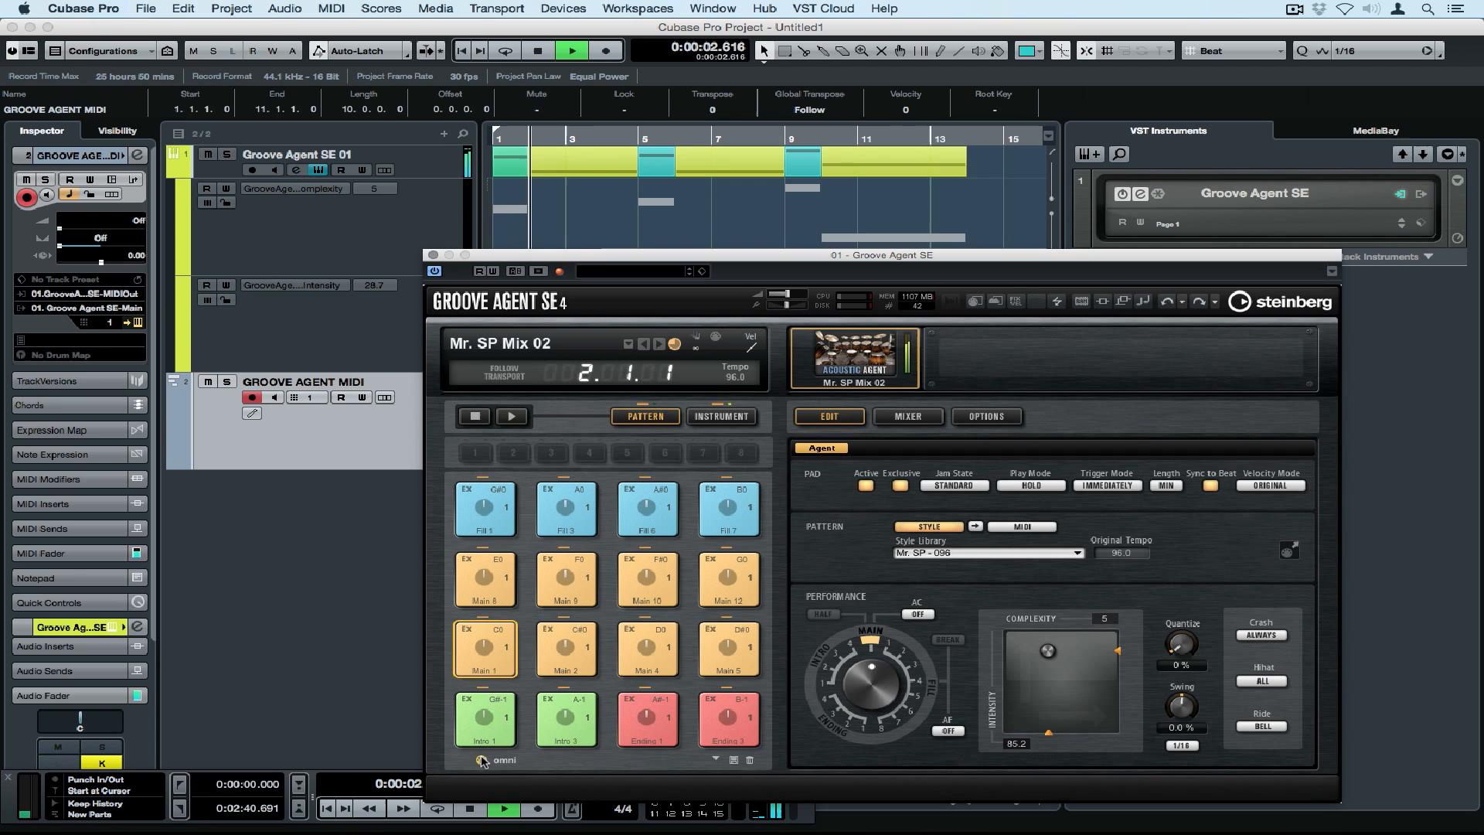
pyautogui.press('super+w')
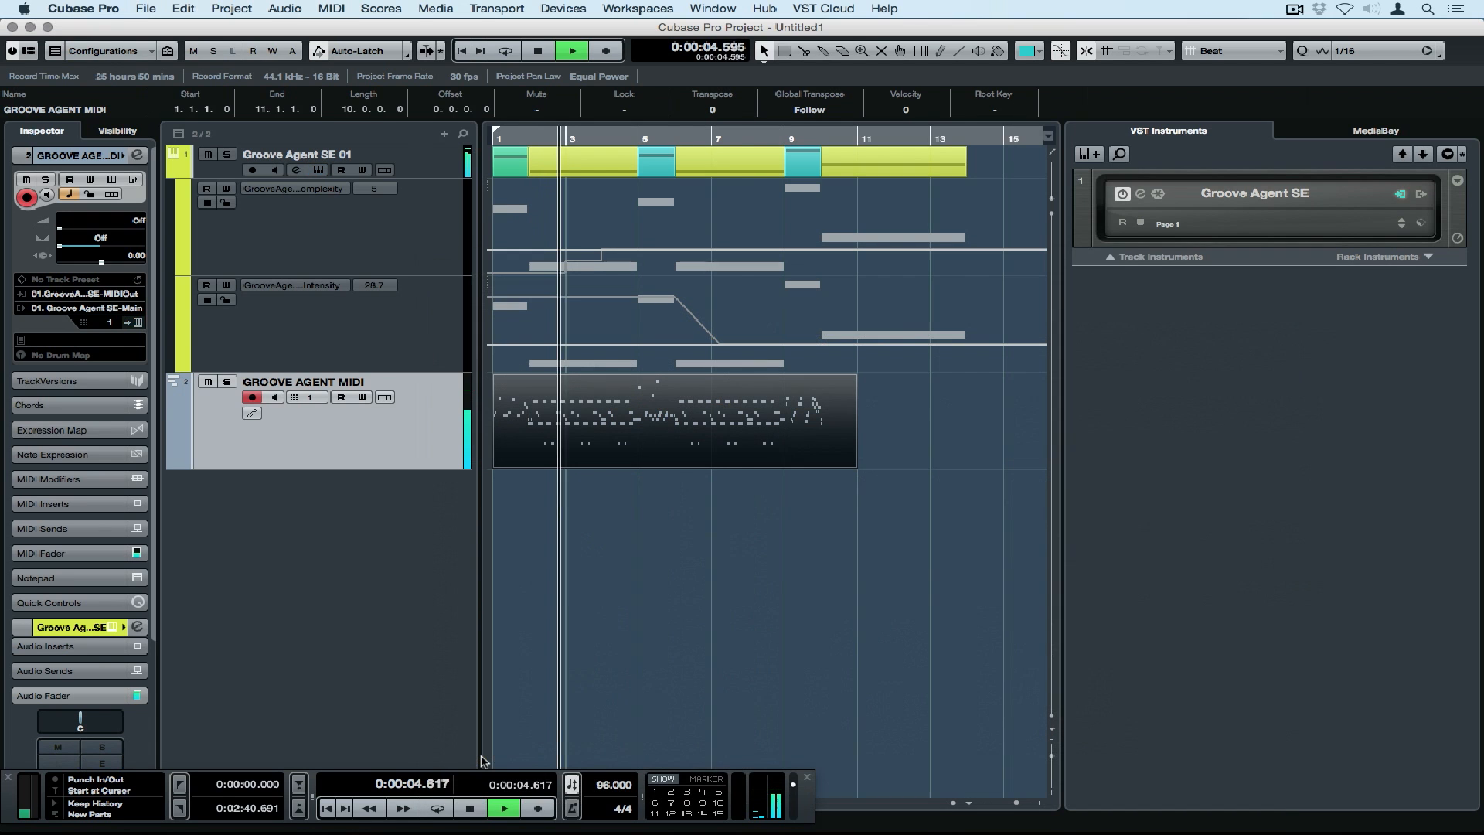
# Create a drum map from the instrument for the GROOVE AGENT MIDI track and open its recorded part in the Drum Editor
pyautogui.click(252, 413)
pyautogui.click(288, 464)
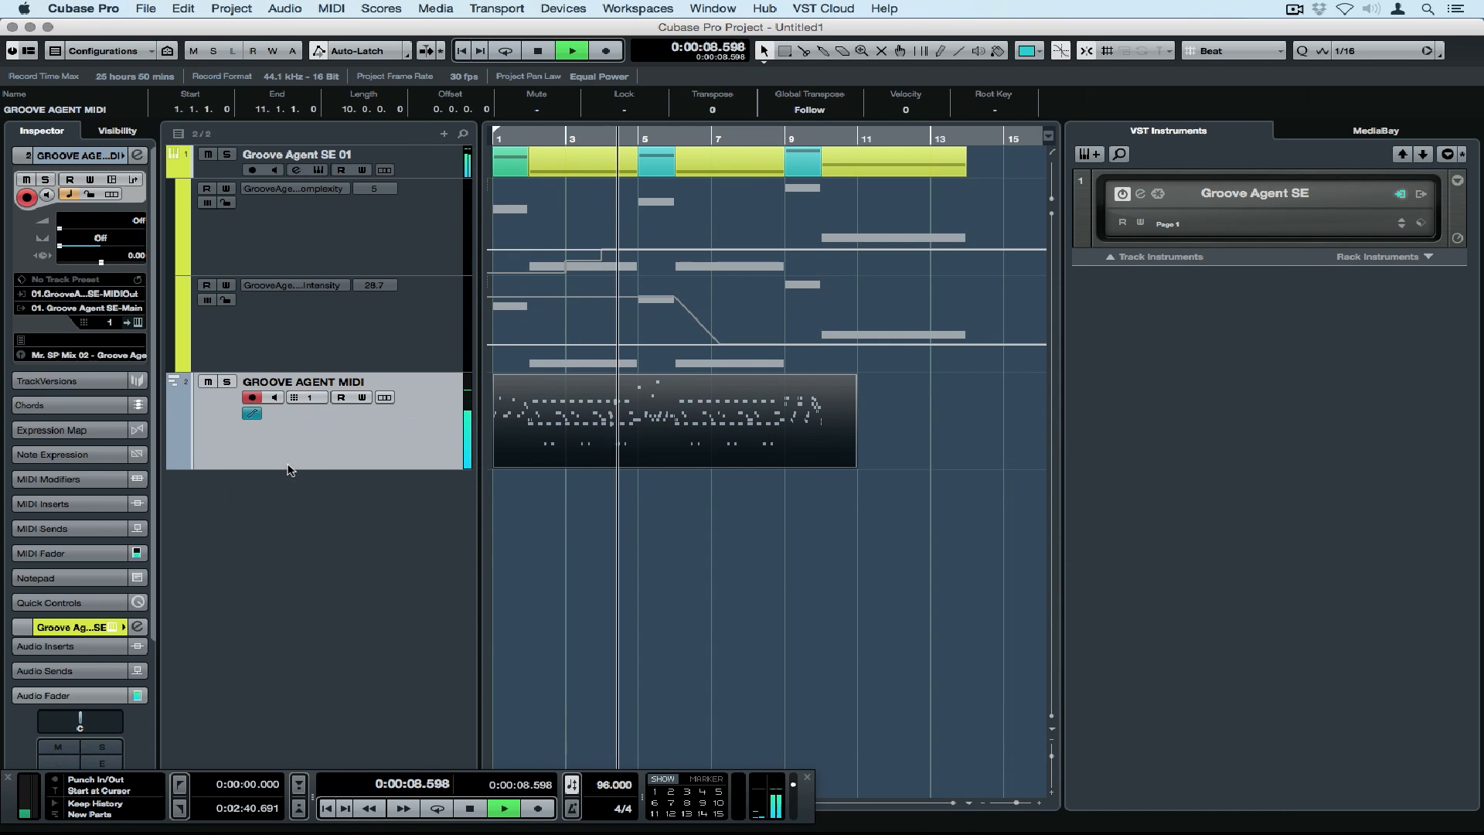
pyautogui.doubleClick(526, 433)
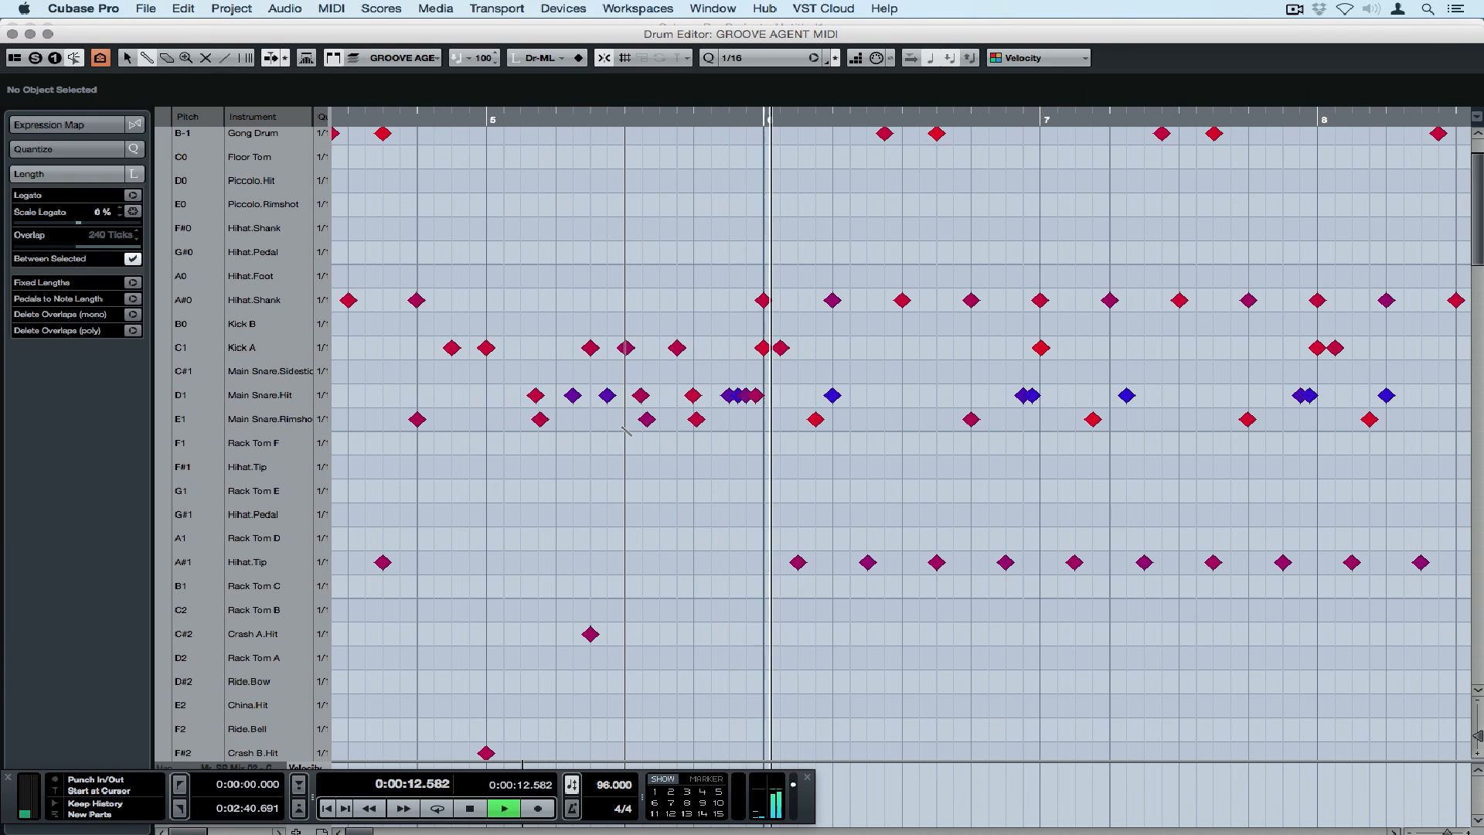
# Insert an extra E1 Main Snare Rimshot note in bar 8 of the recorded part and play from just before bar 8
pyautogui.scroll(3, 827, 420)
pyautogui.hscroll(4, 829, 420)
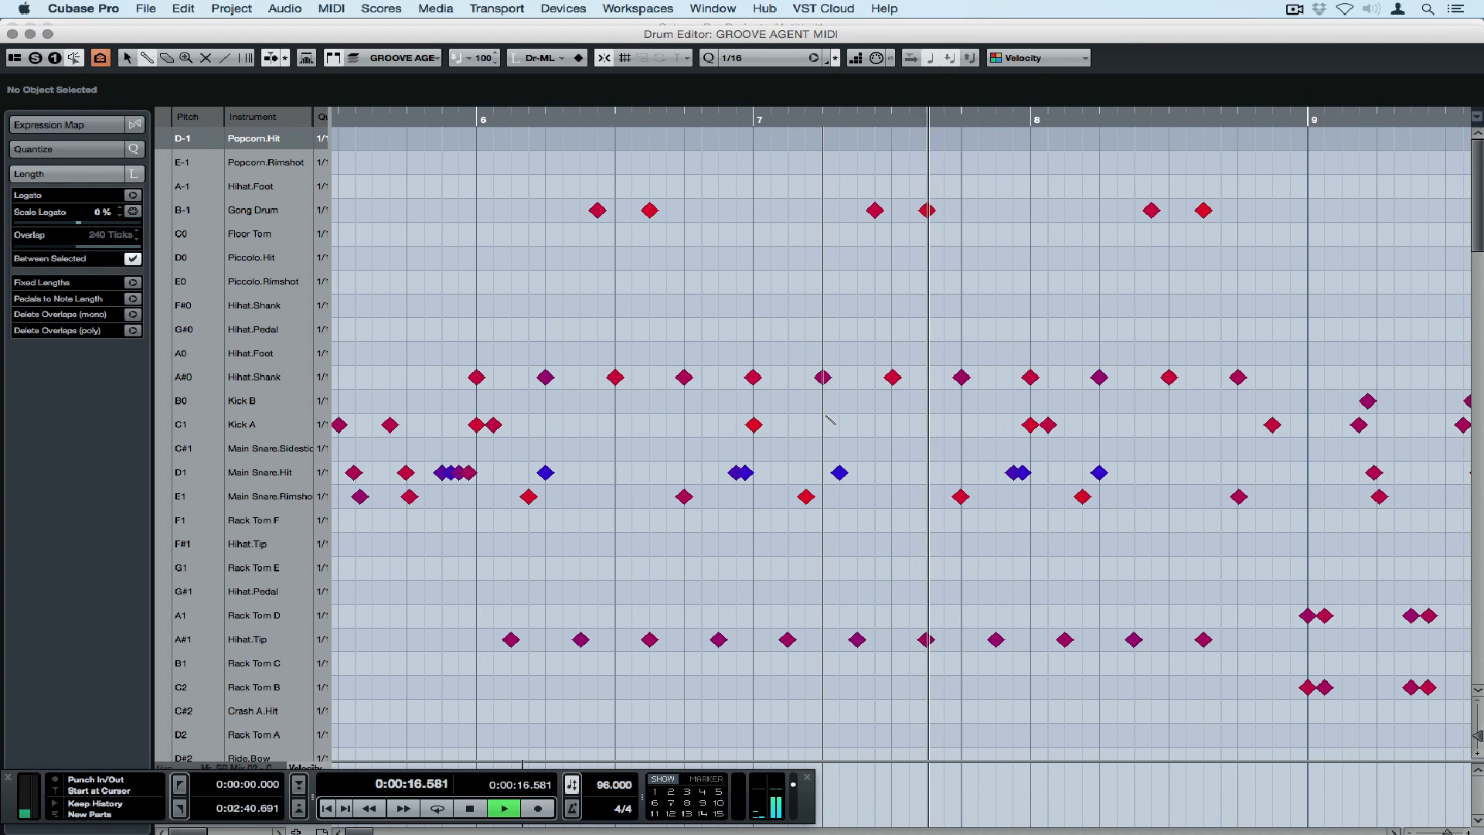
pyautogui.press('space')
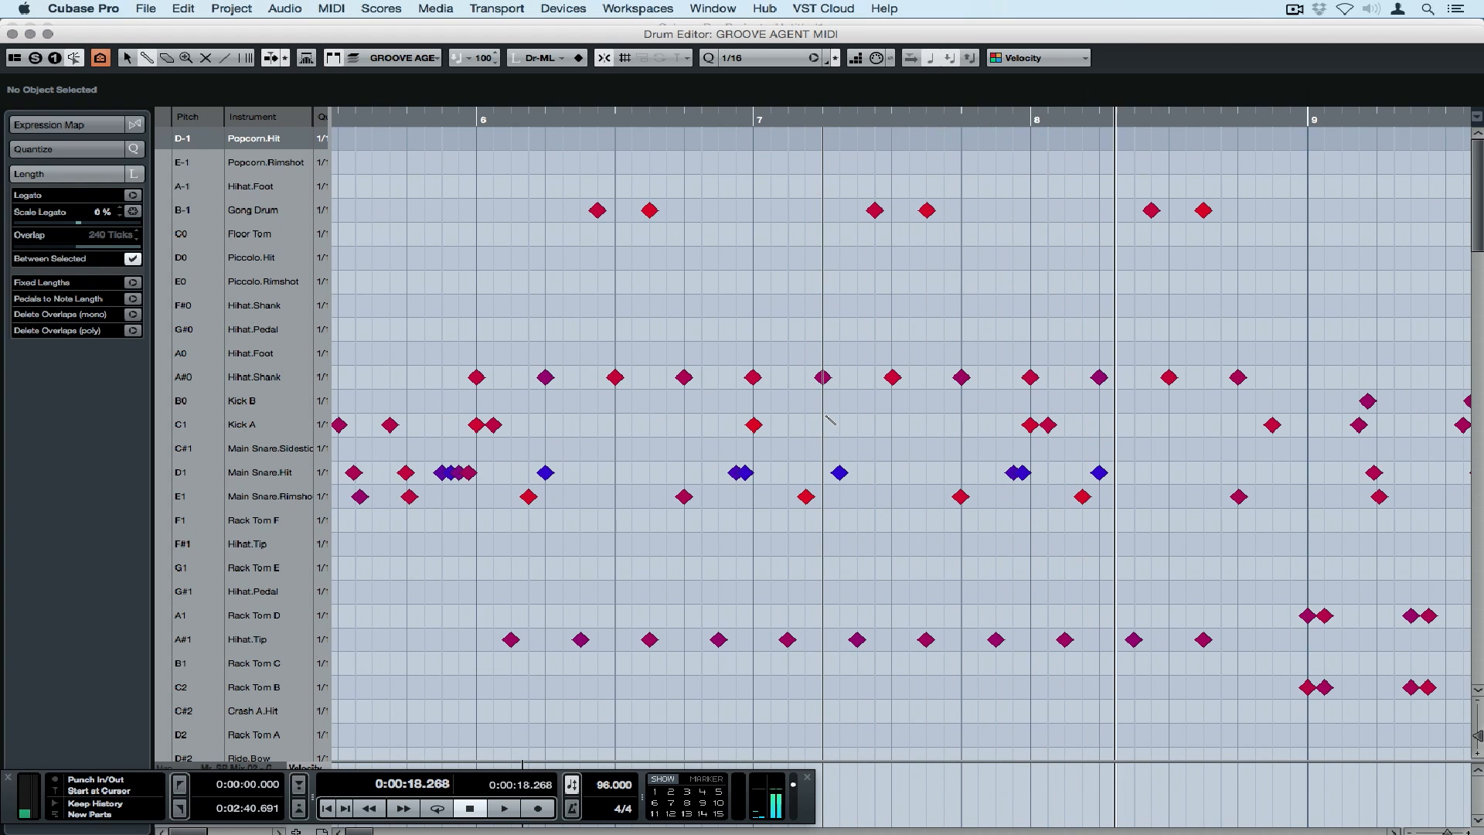
pyautogui.click(1152, 496)
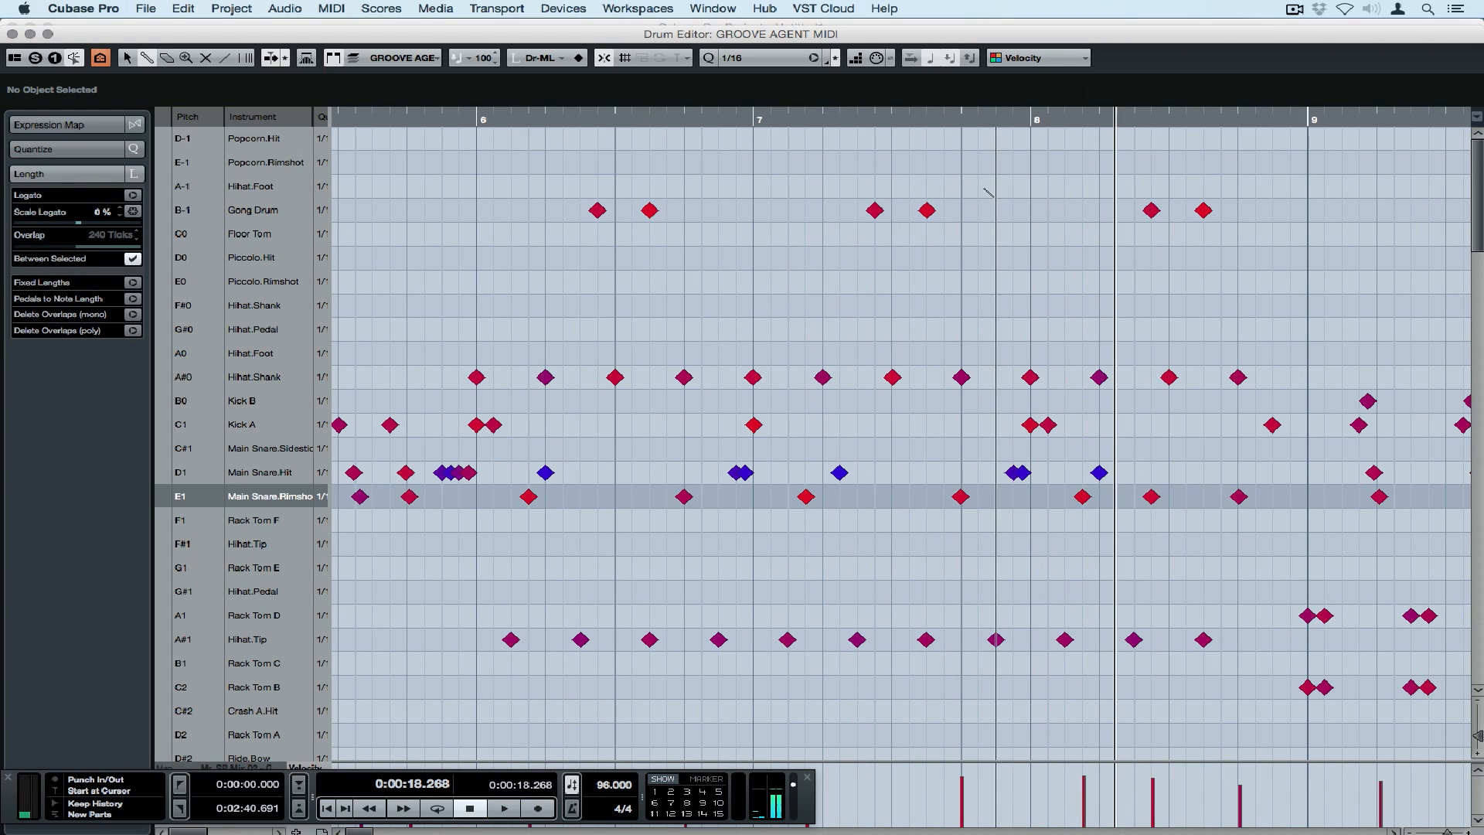
pyautogui.click(946, 116)
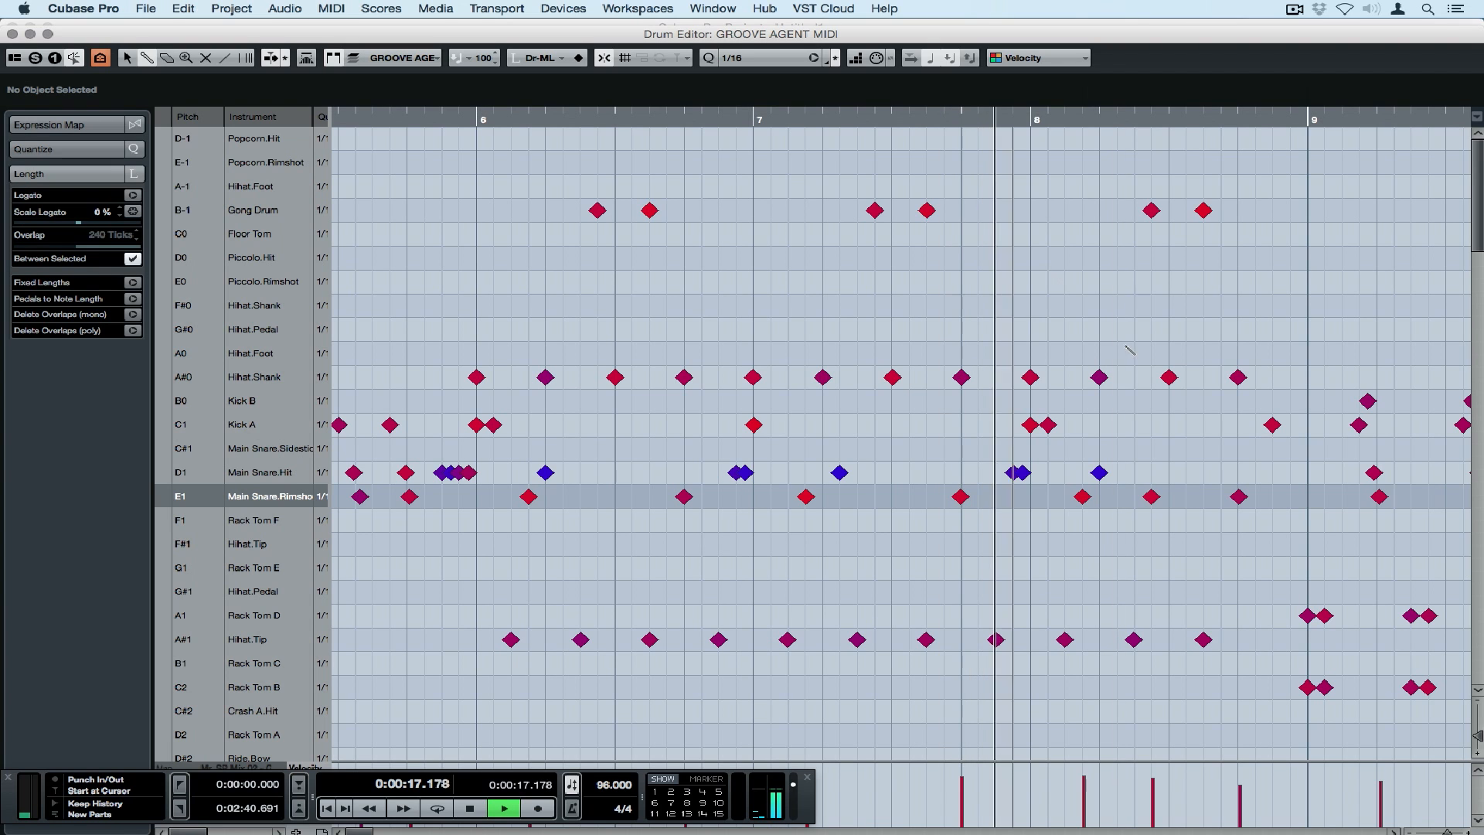
# Lower the velocity of the added E1 Main Snare Rimshot note in bar 8 and play the passage through bar 9
pyautogui.press('space')
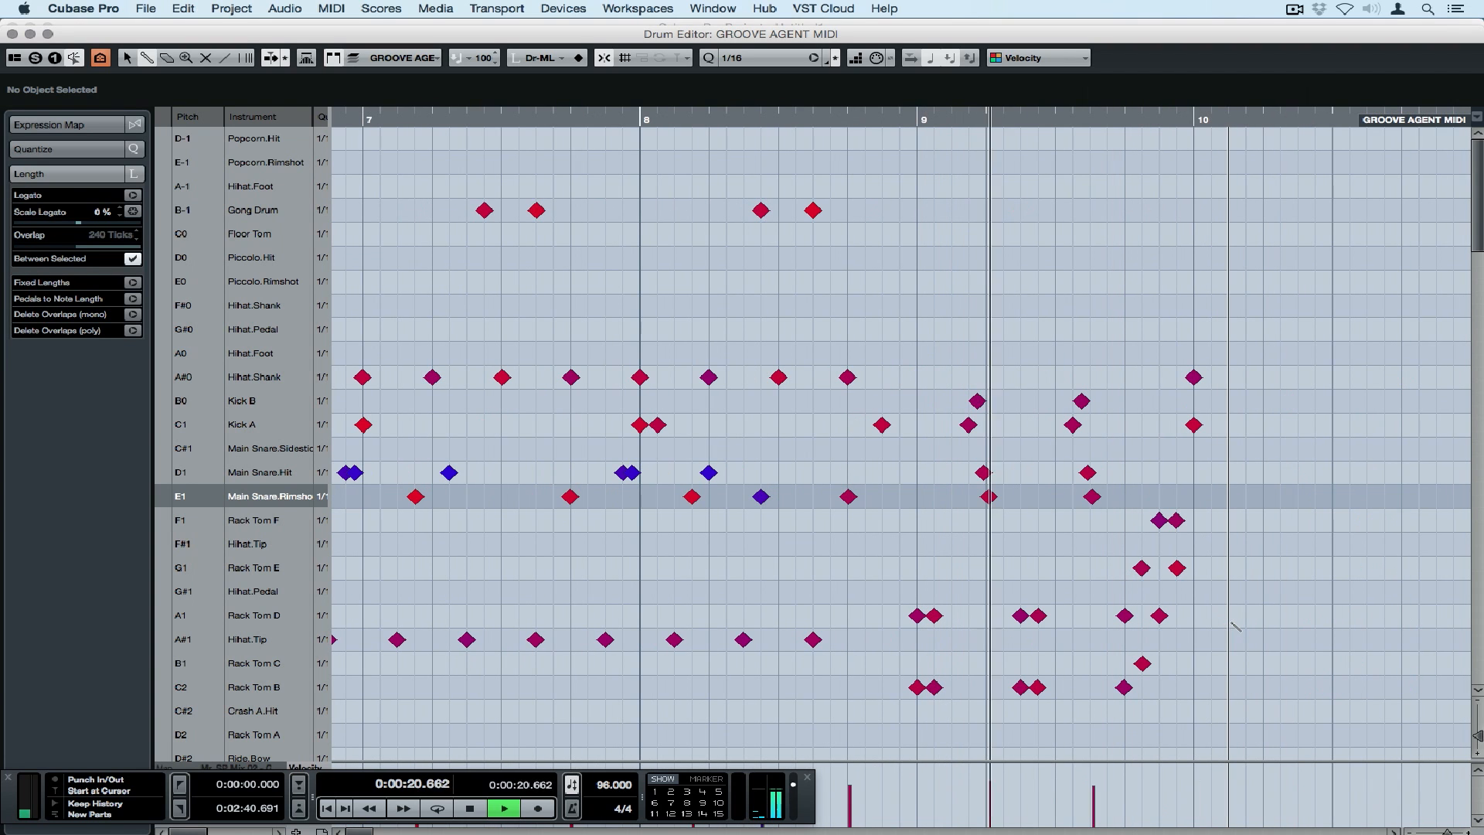
pyautogui.press('space')
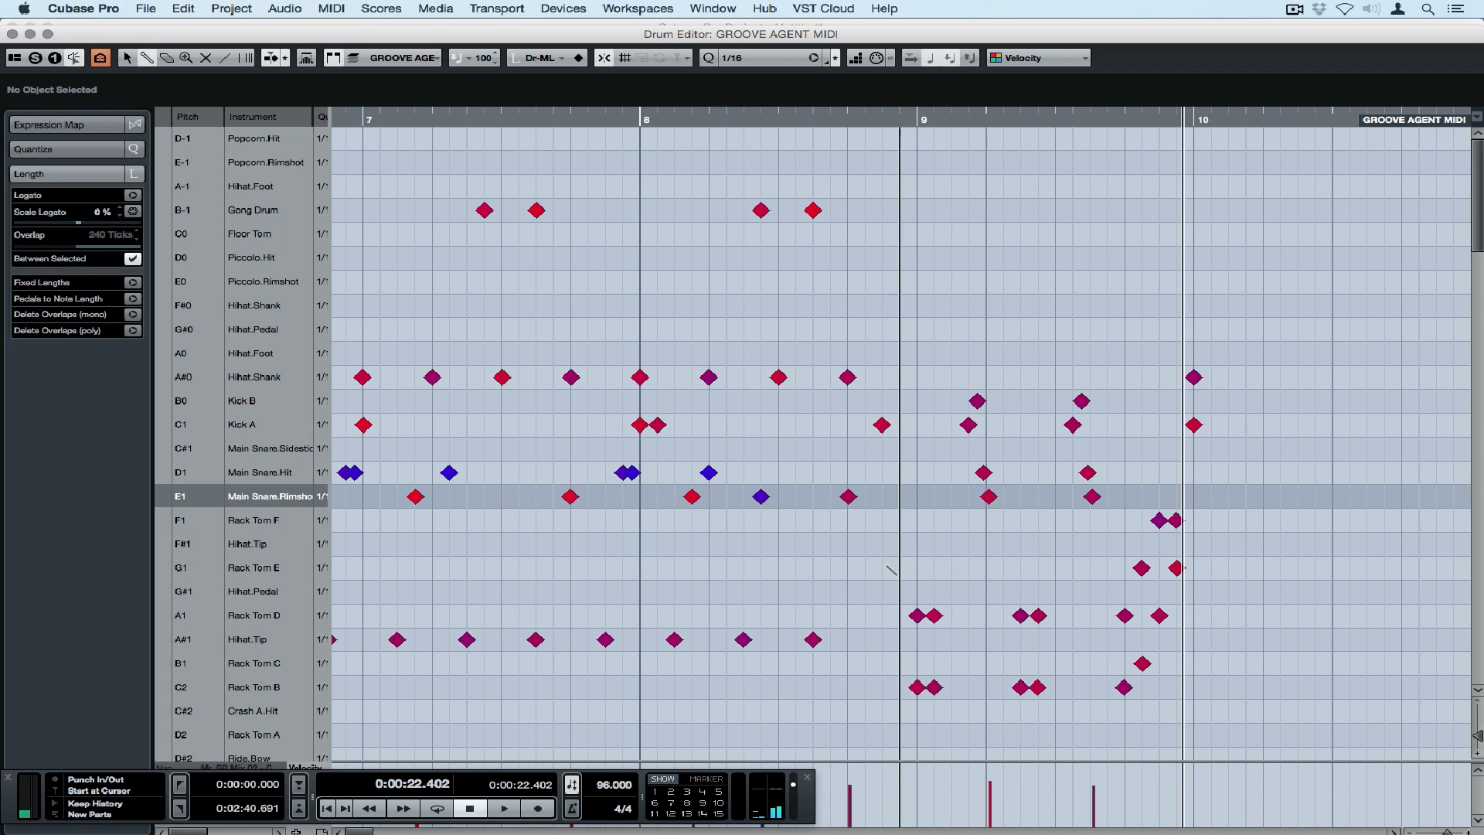
# Add A#1 Hihat.Tip notes on every beat from 7.4 to 8.4 and on the last eighth of bar 8, and play the passage
pyautogui.click(778, 639)
pyautogui.click(847, 639)
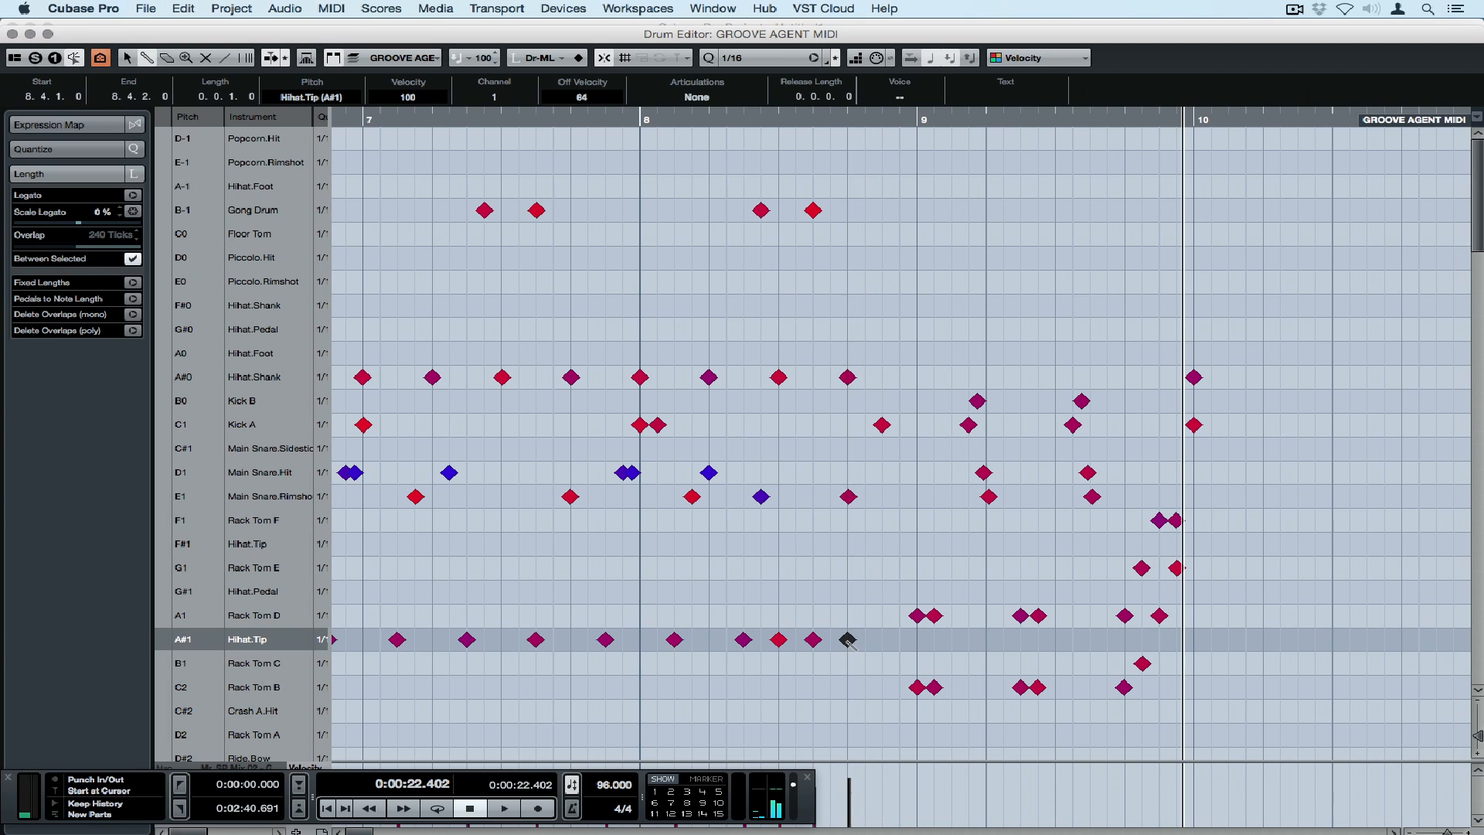
pyautogui.click(709, 639)
pyautogui.click(640, 639)
pyautogui.click(571, 639)
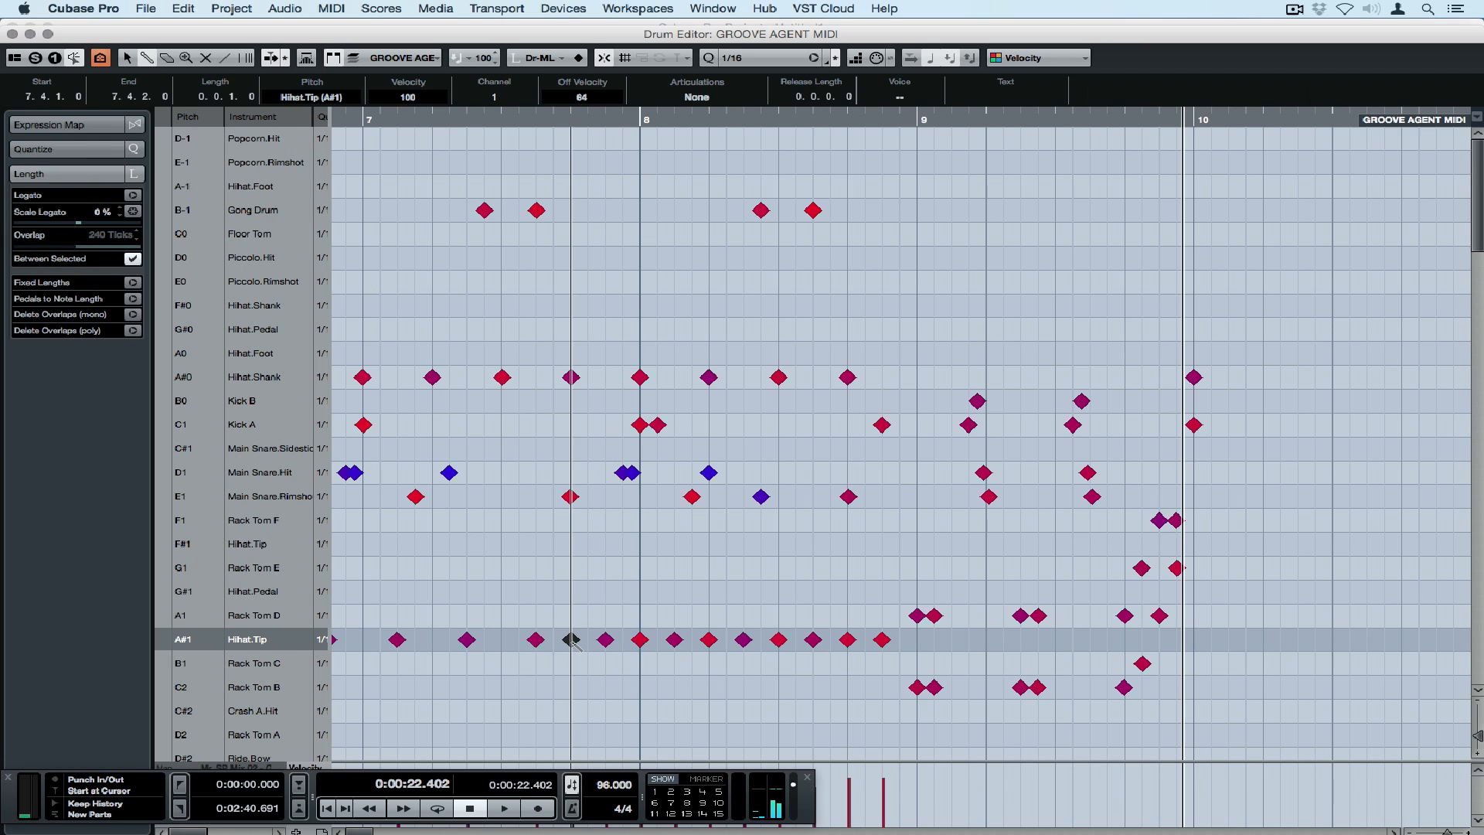
pyautogui.press('space')
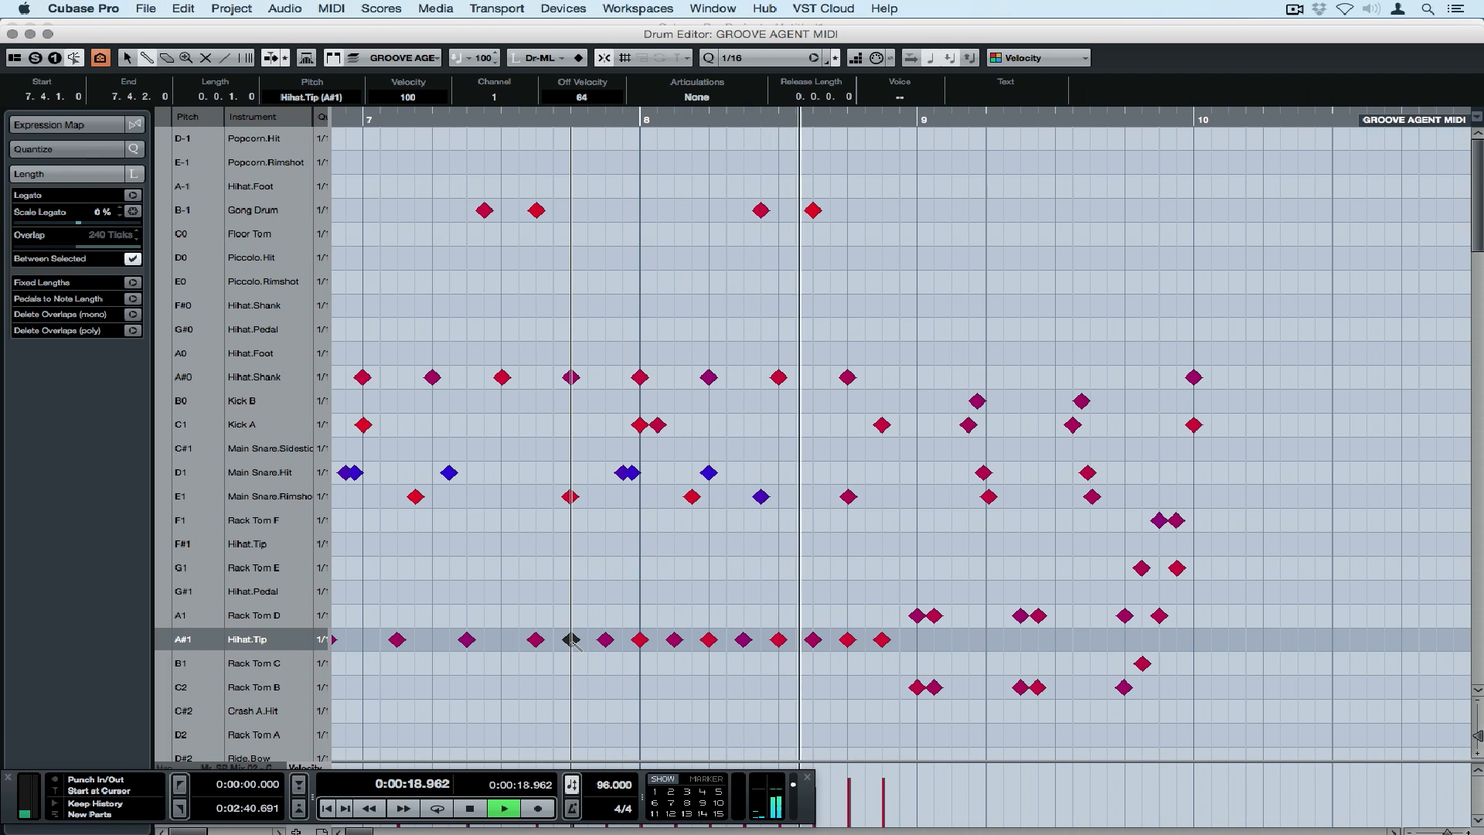
pyautogui.press('space')
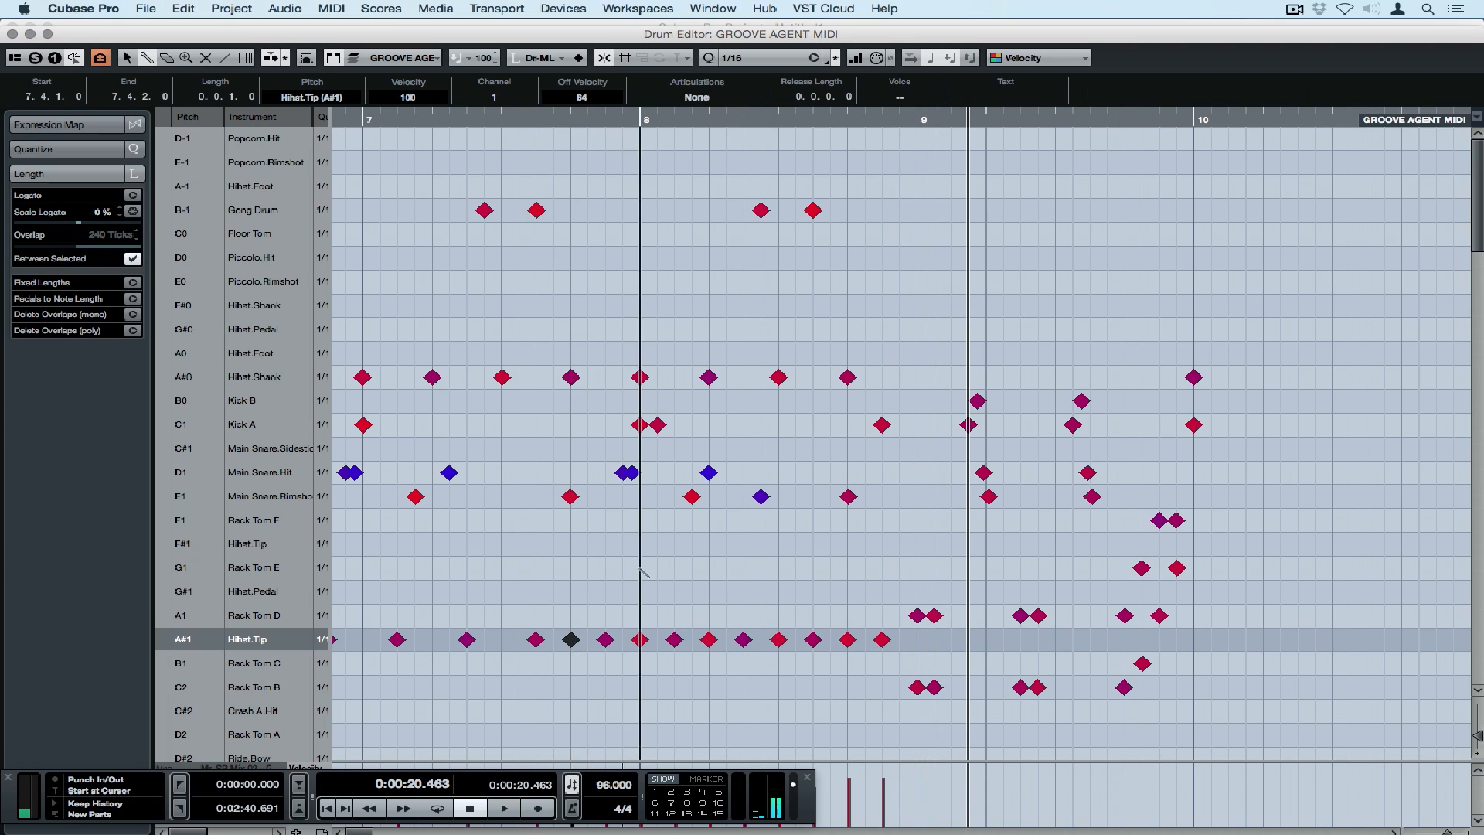
pyautogui.scroll(-5, 618, 602)
pyautogui.scroll(5, 655, 558)
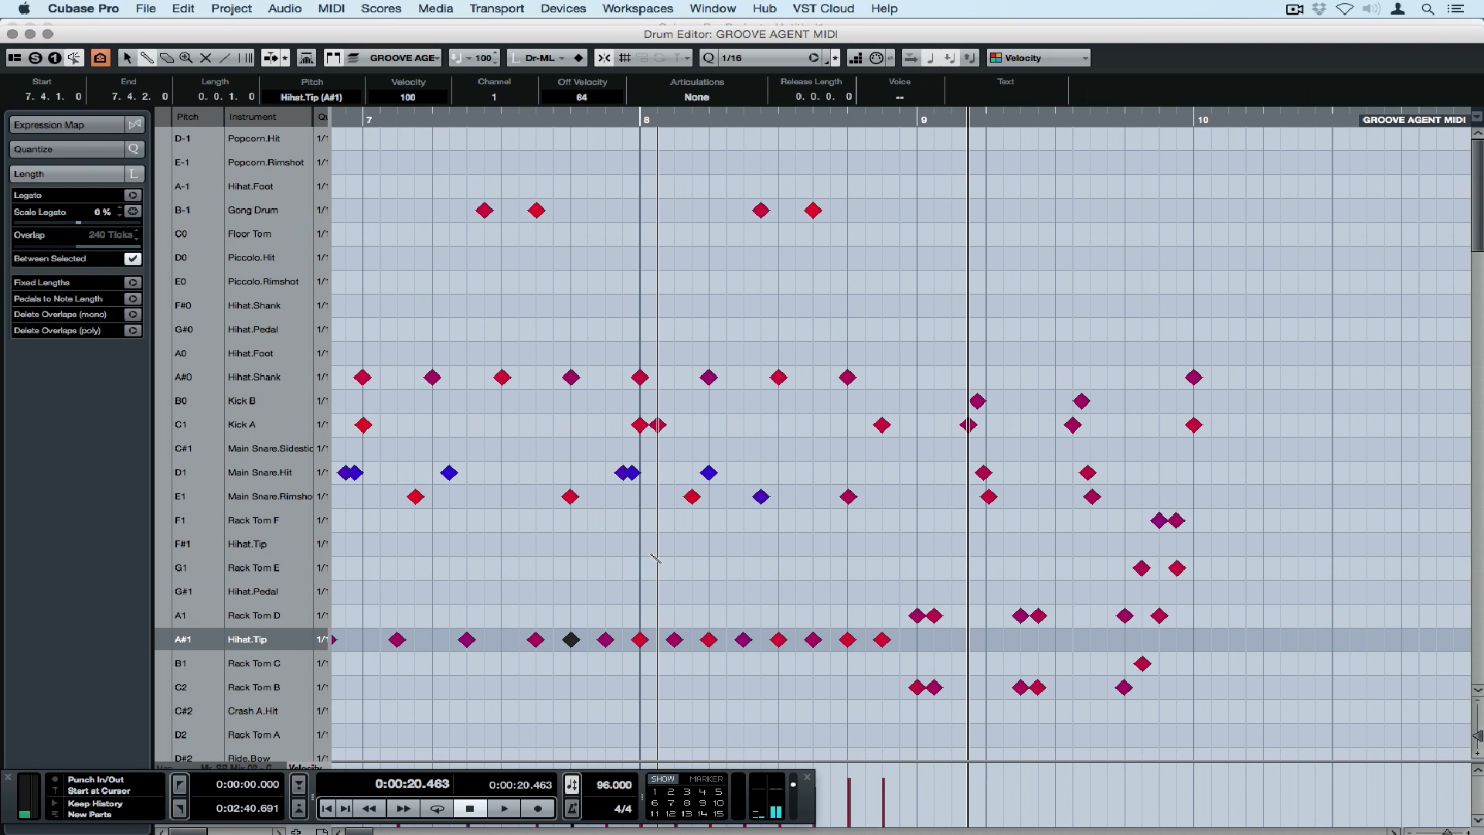